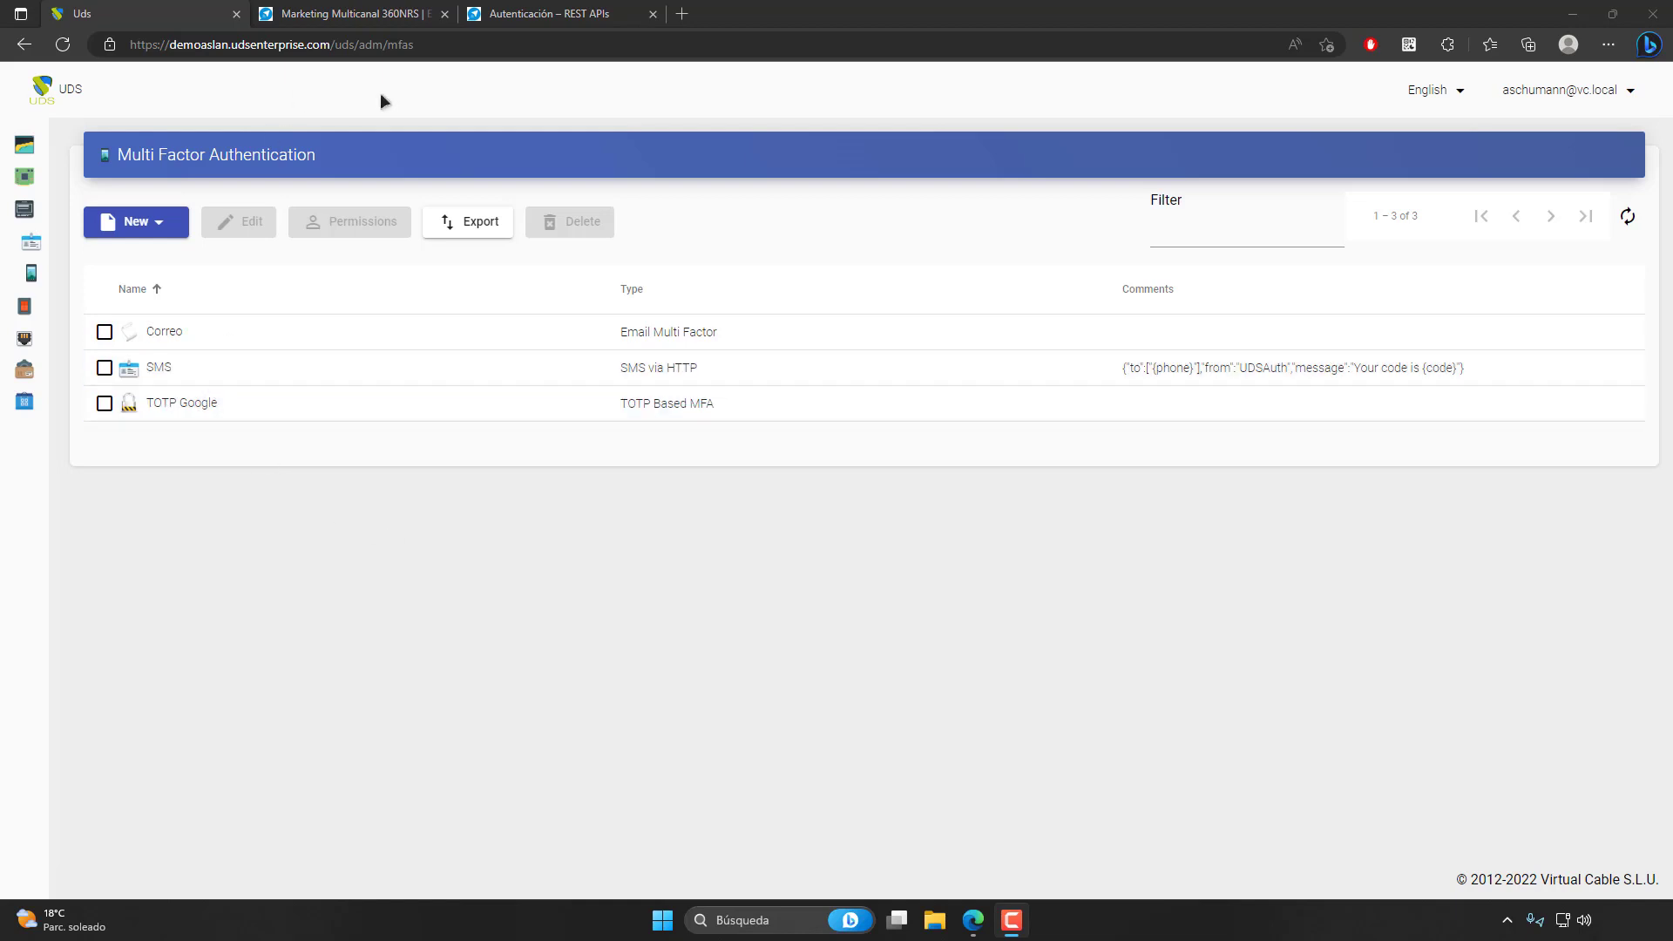
# - Review the 360NRS website and the SMS sending section of its REST API documentation
pyautogui.click(349, 14)
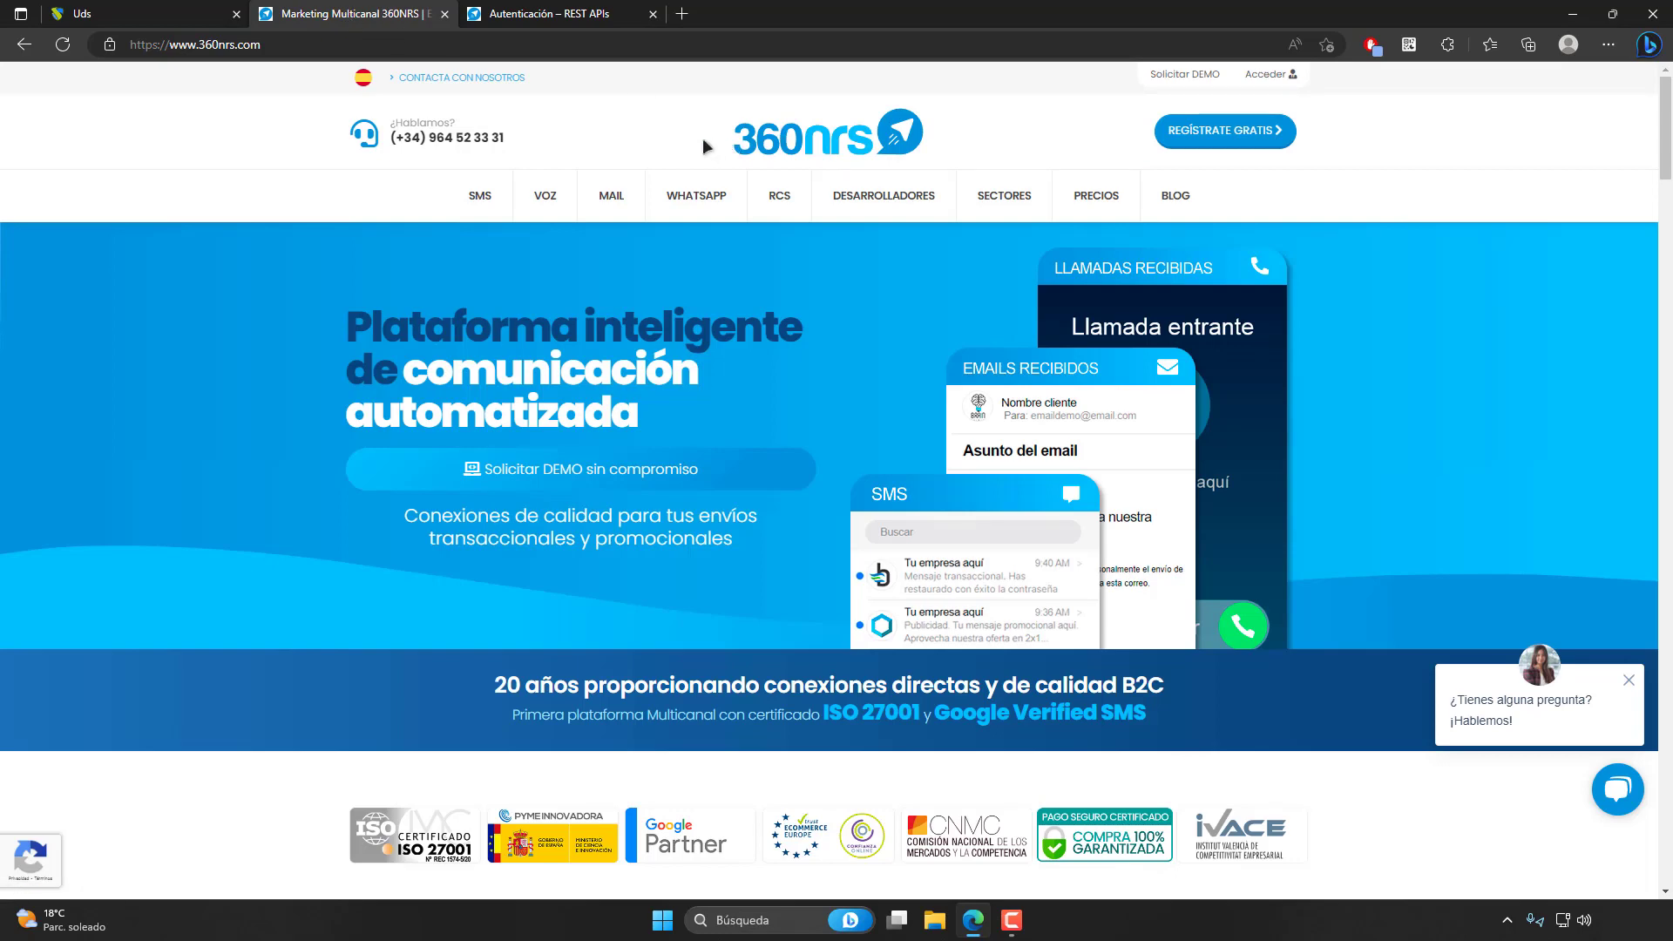
pyautogui.click(547, 16)
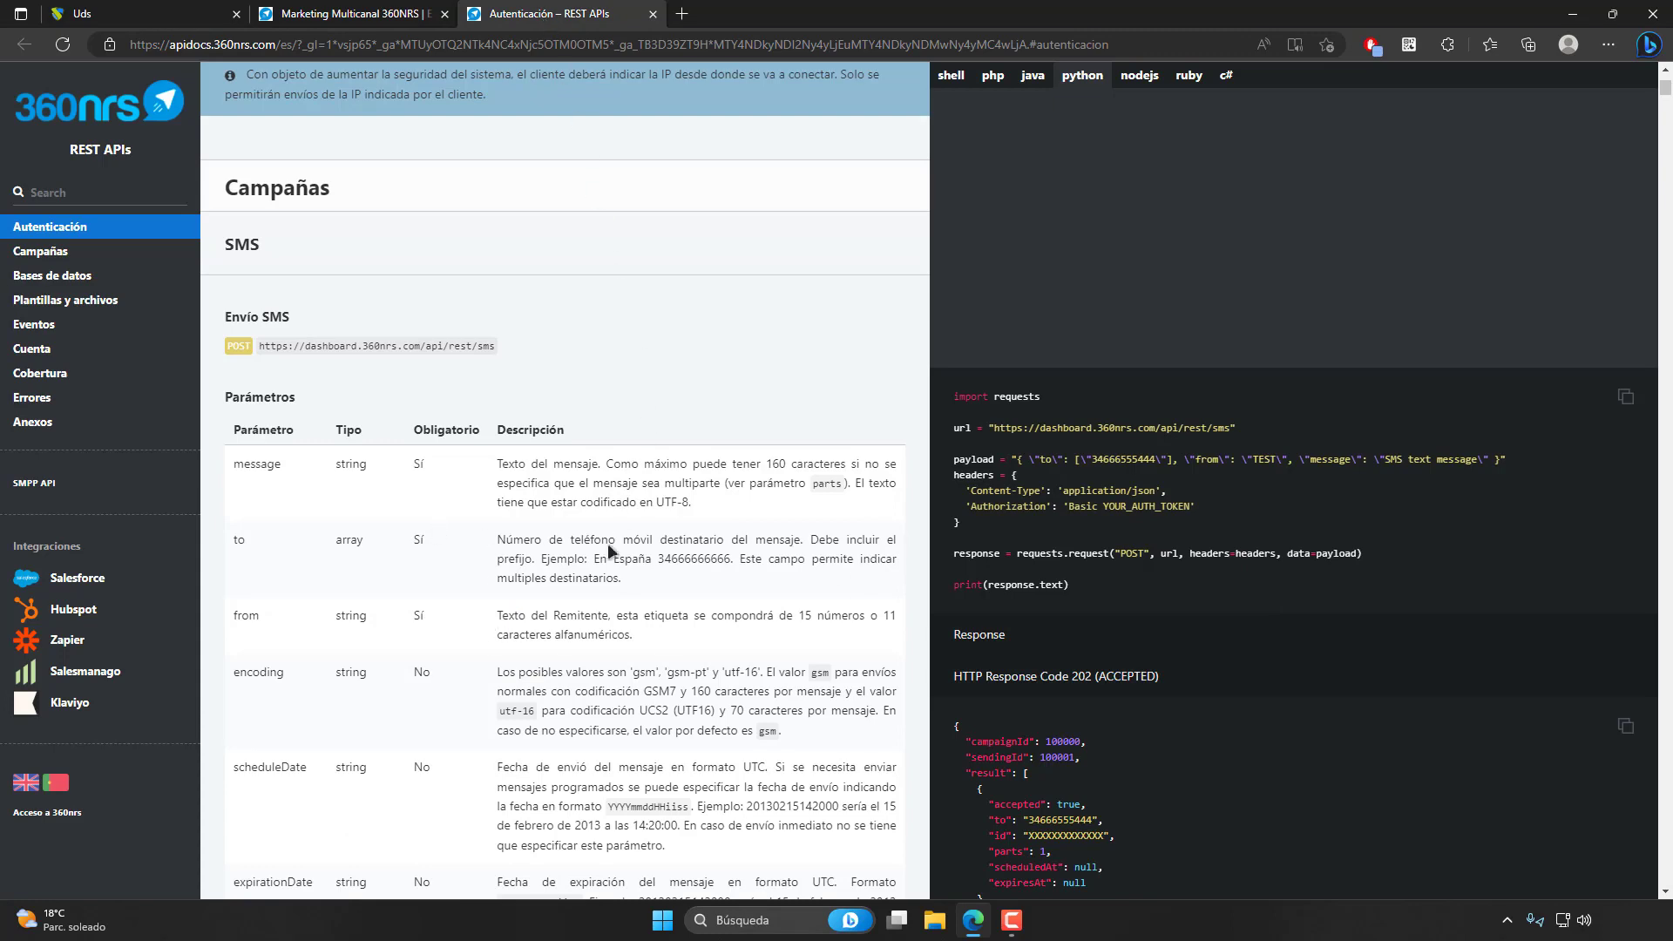
pyautogui.click(373, 23)
pyautogui.click(623, 18)
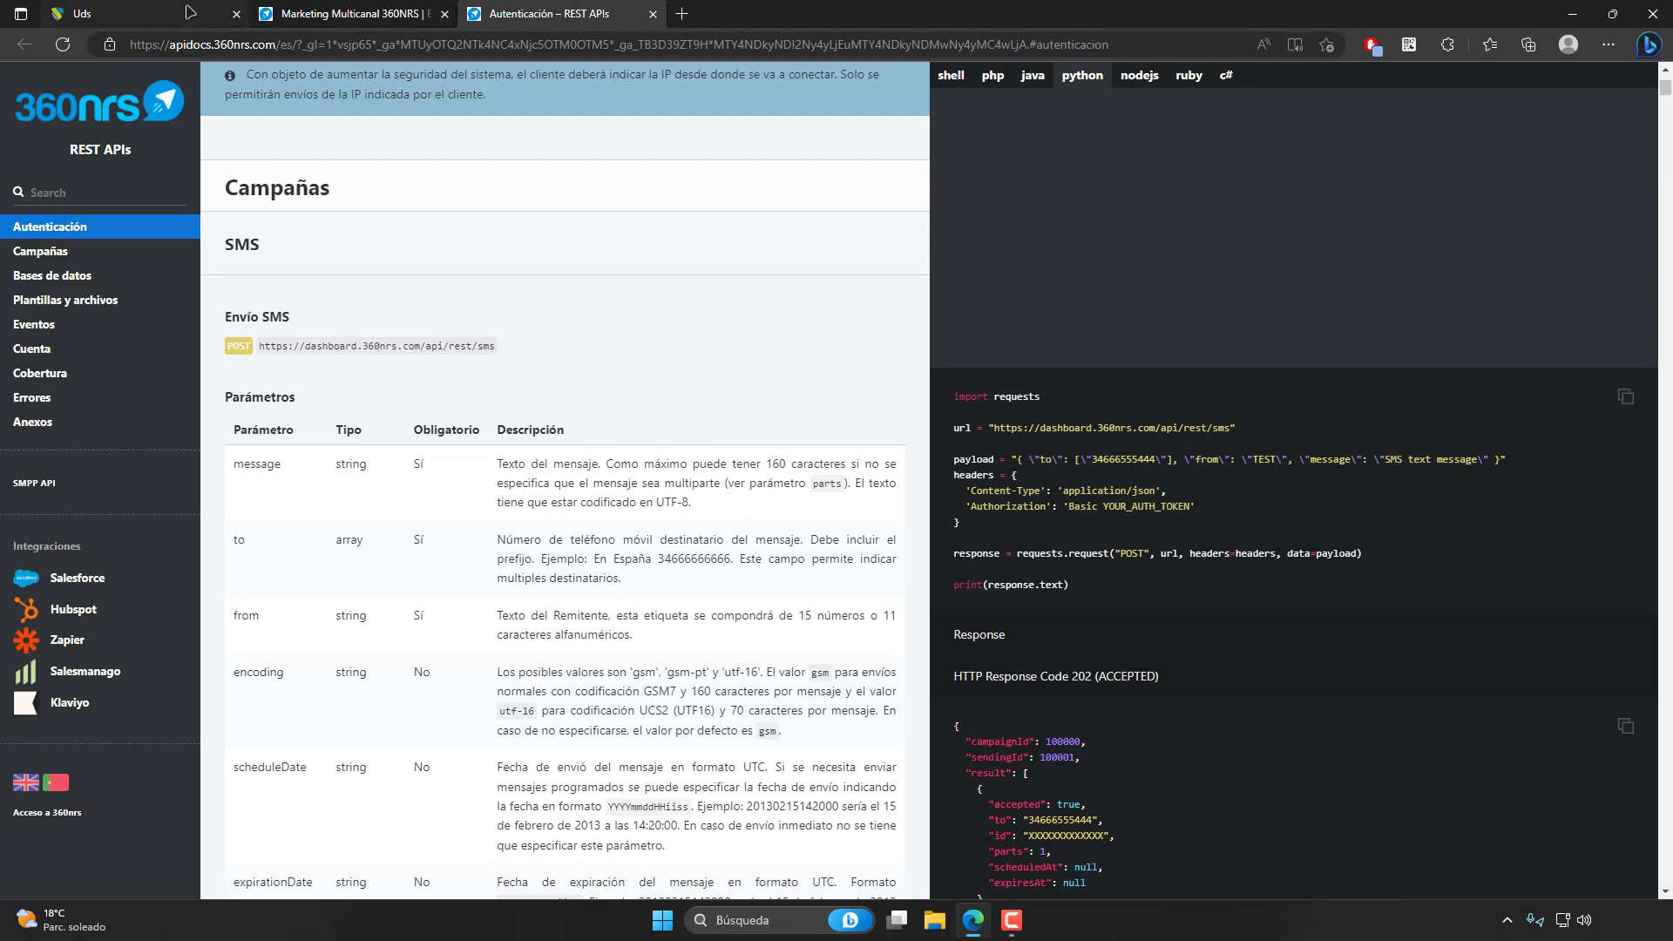
pyautogui.moveTo(190, 12)
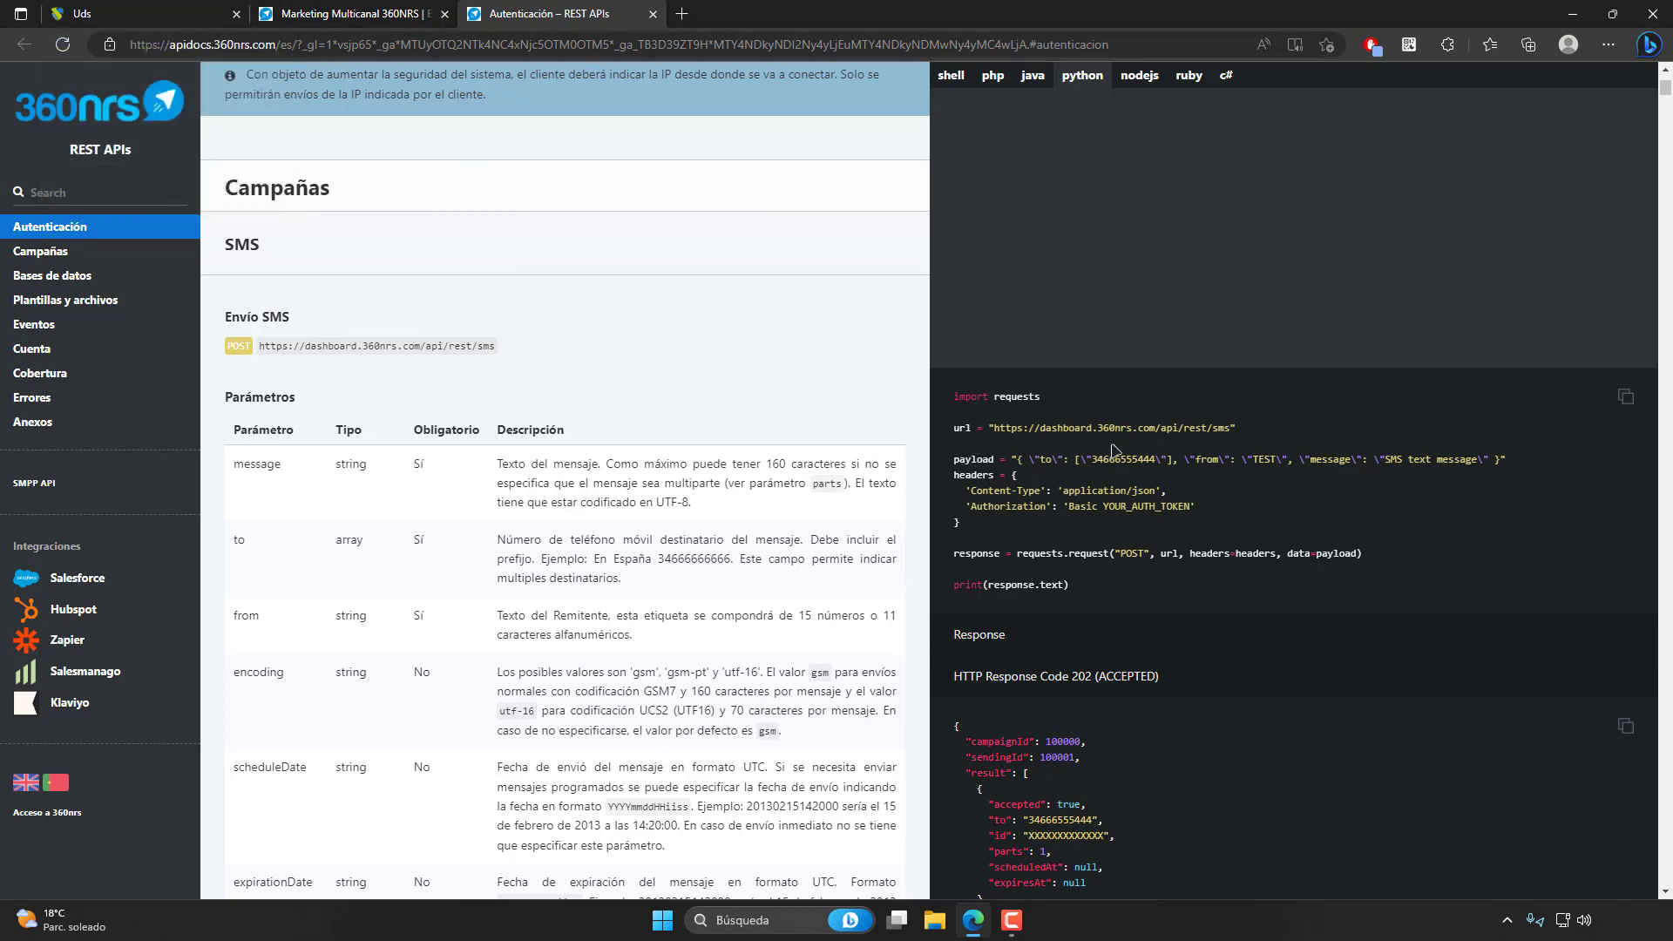
# - Return to the UDS administration page and open the SMS multi-factor authenticator for editing, checking its name
pyautogui.click(163, 14)
pyautogui.click(201, 366)
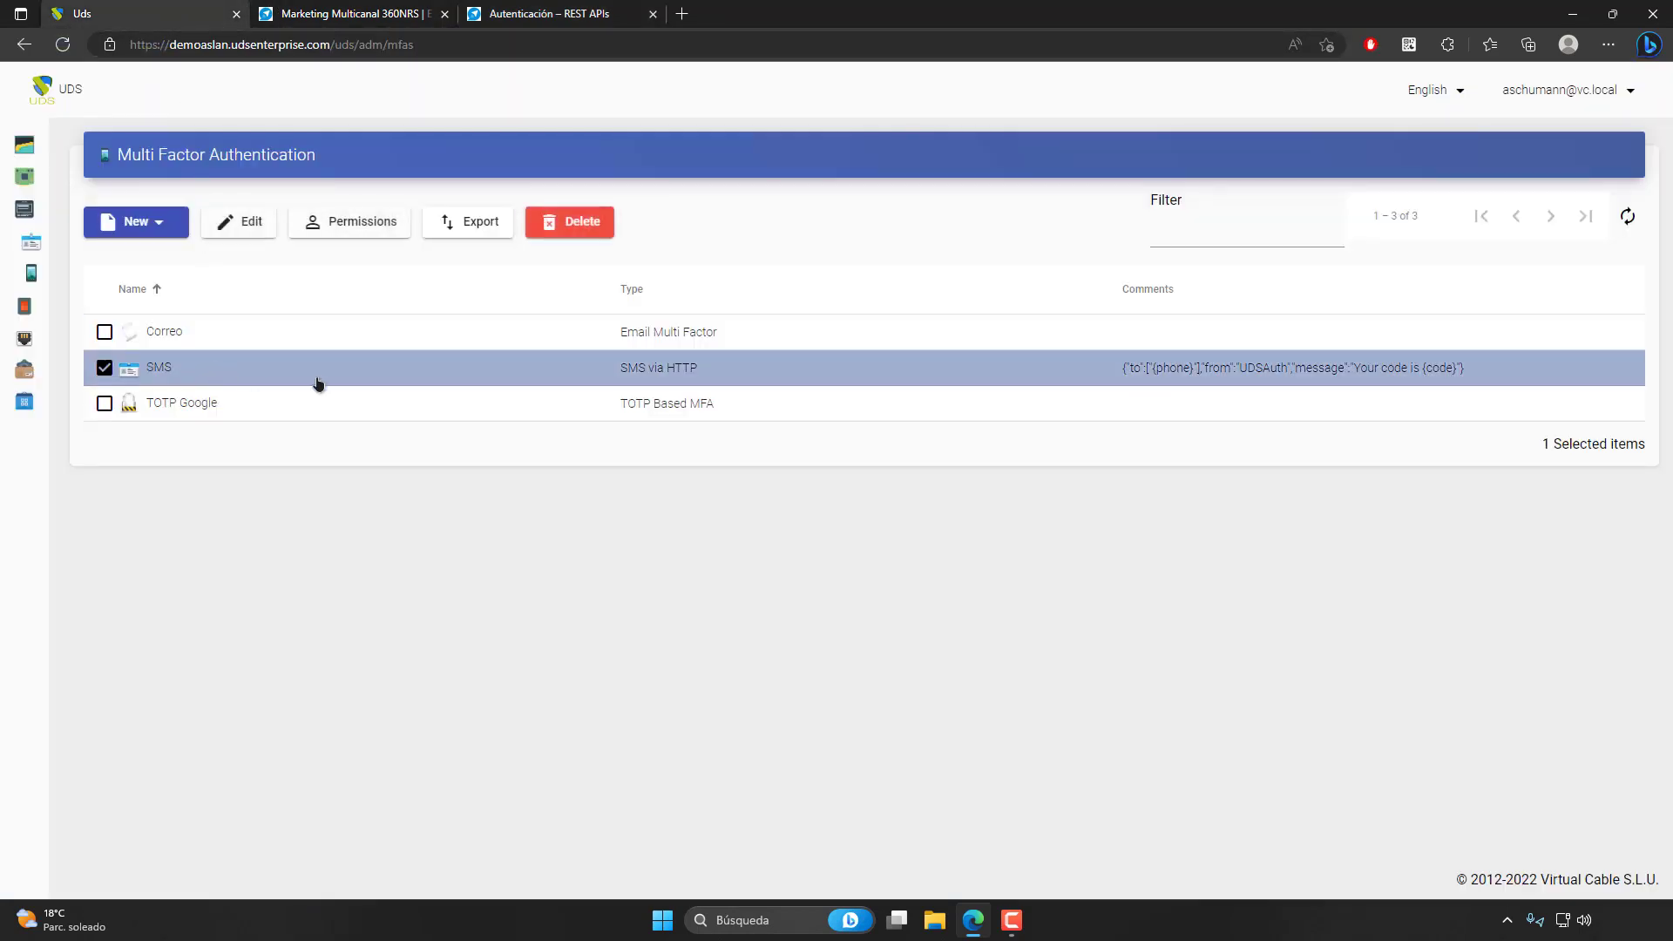
pyautogui.click(244, 223)
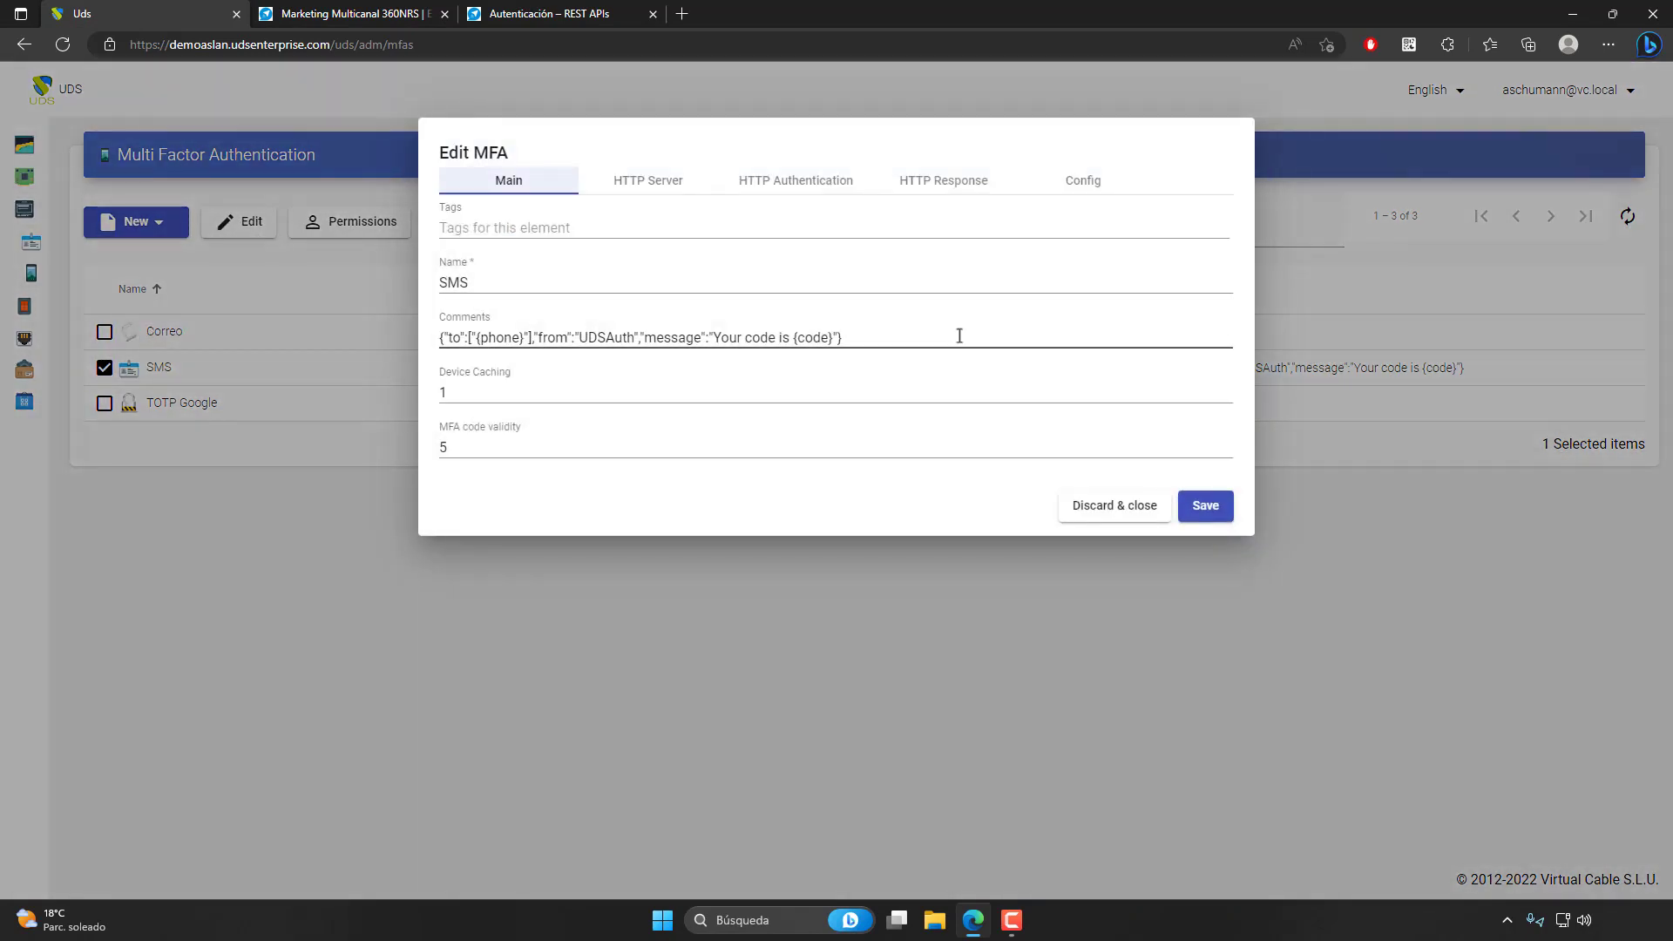
pyautogui.doubleClick(492, 285)
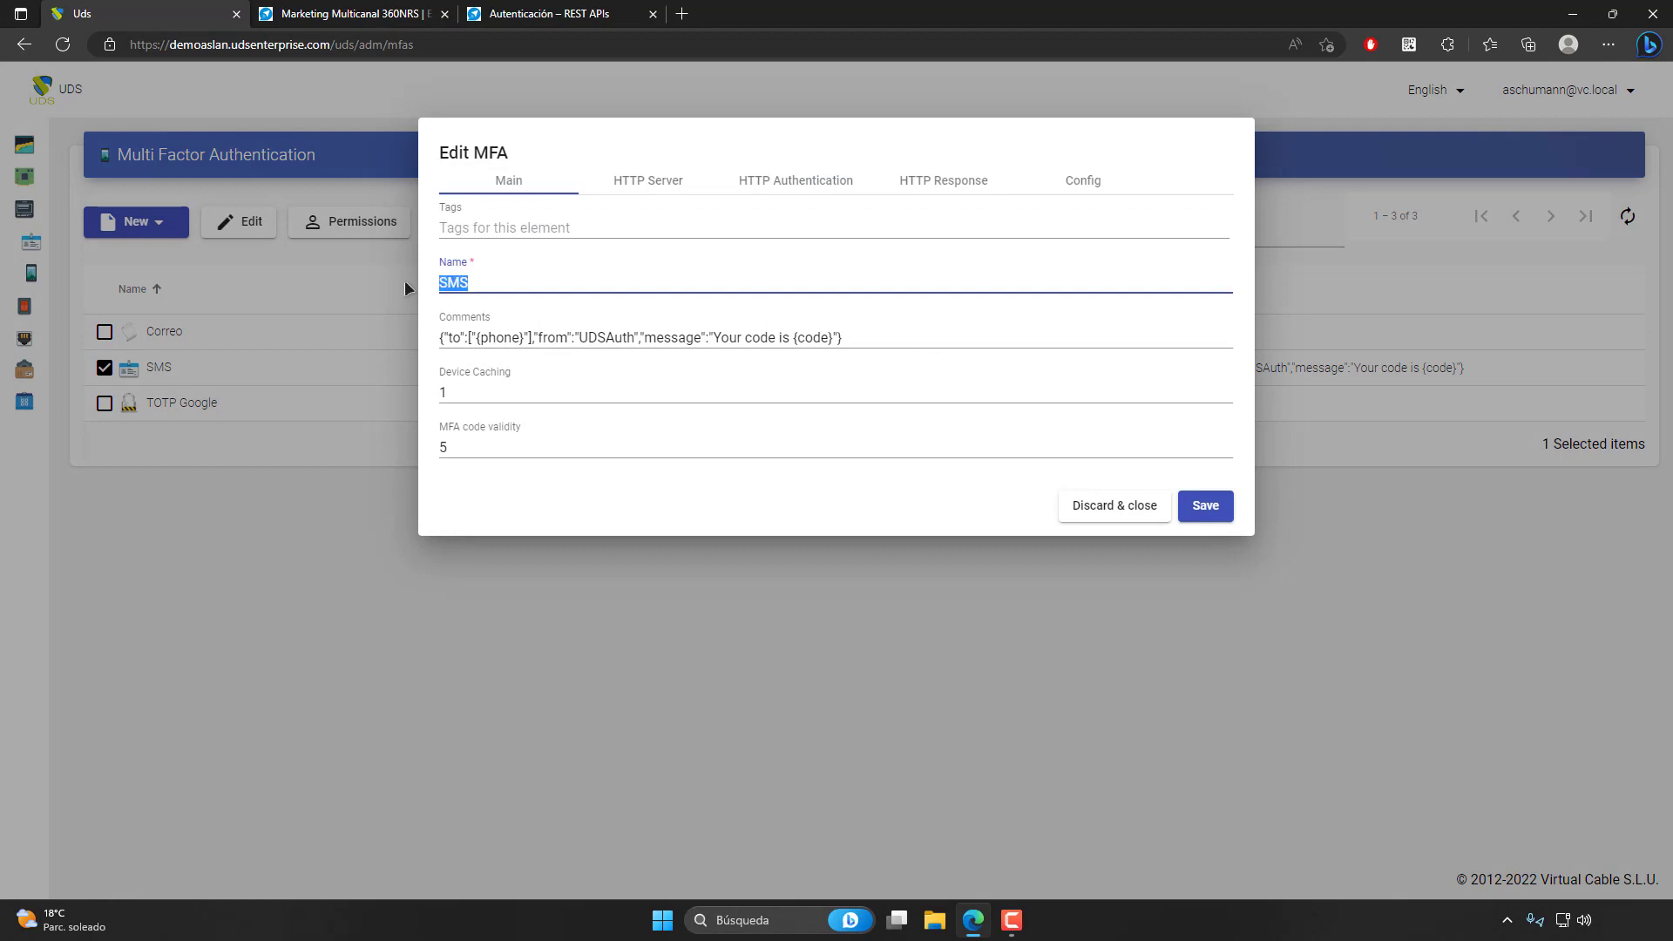
pyautogui.click(491, 288)
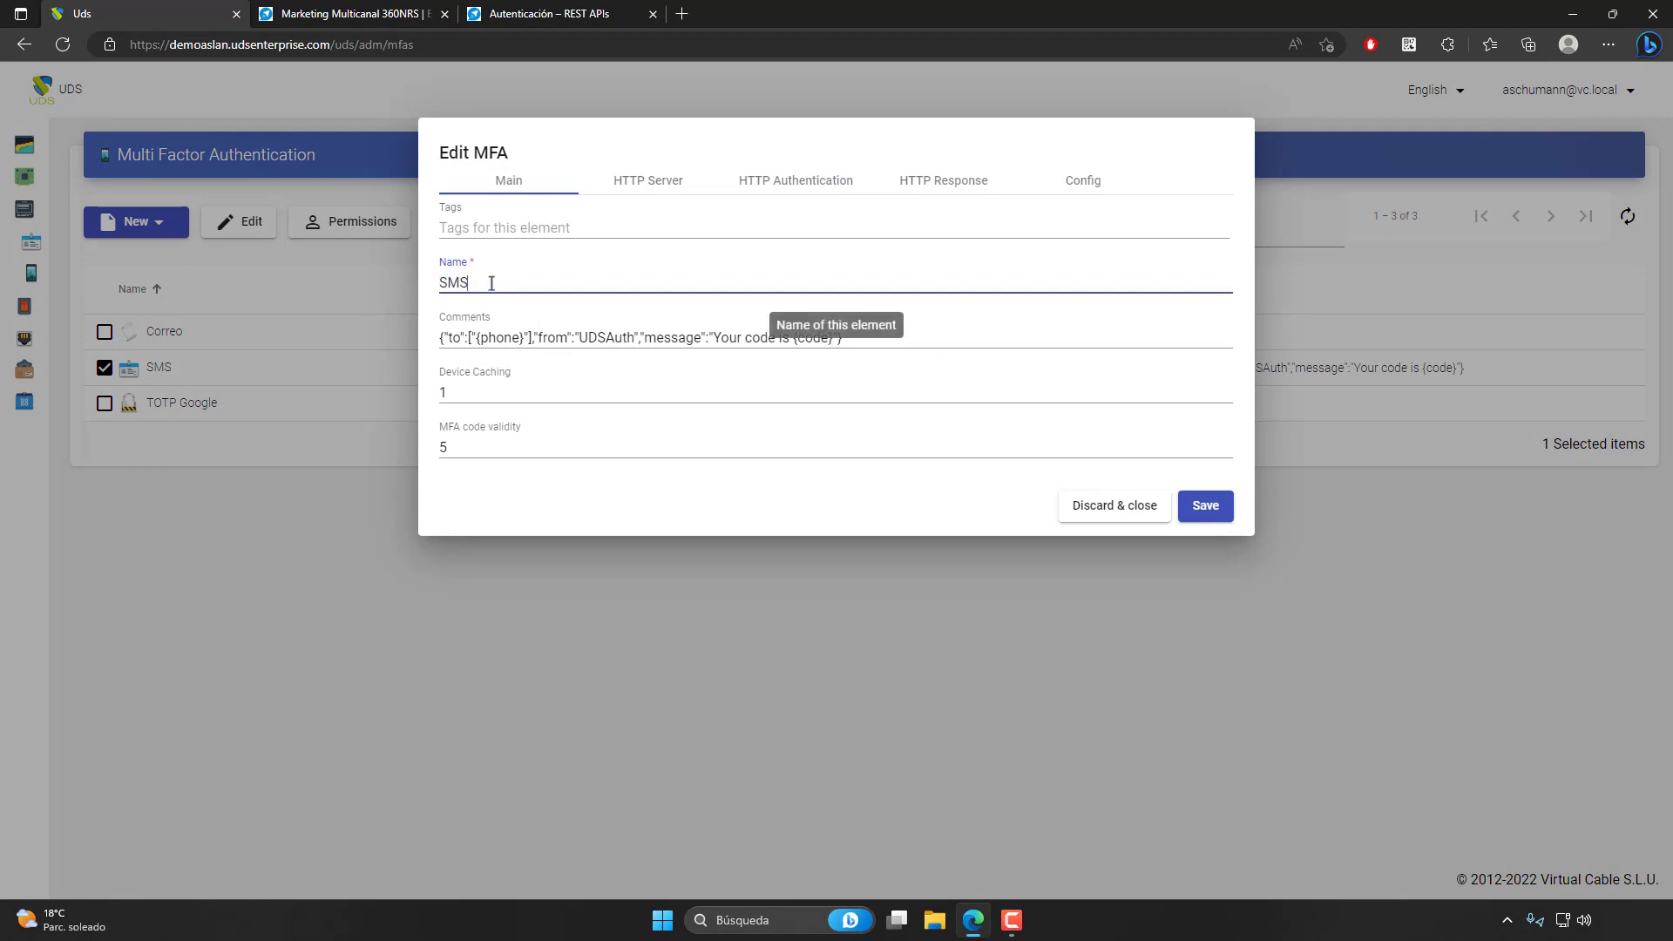
# - Set the SMS authenticator's device caching to 0 hours and check the MFA code validity
pyautogui.click(494, 392)
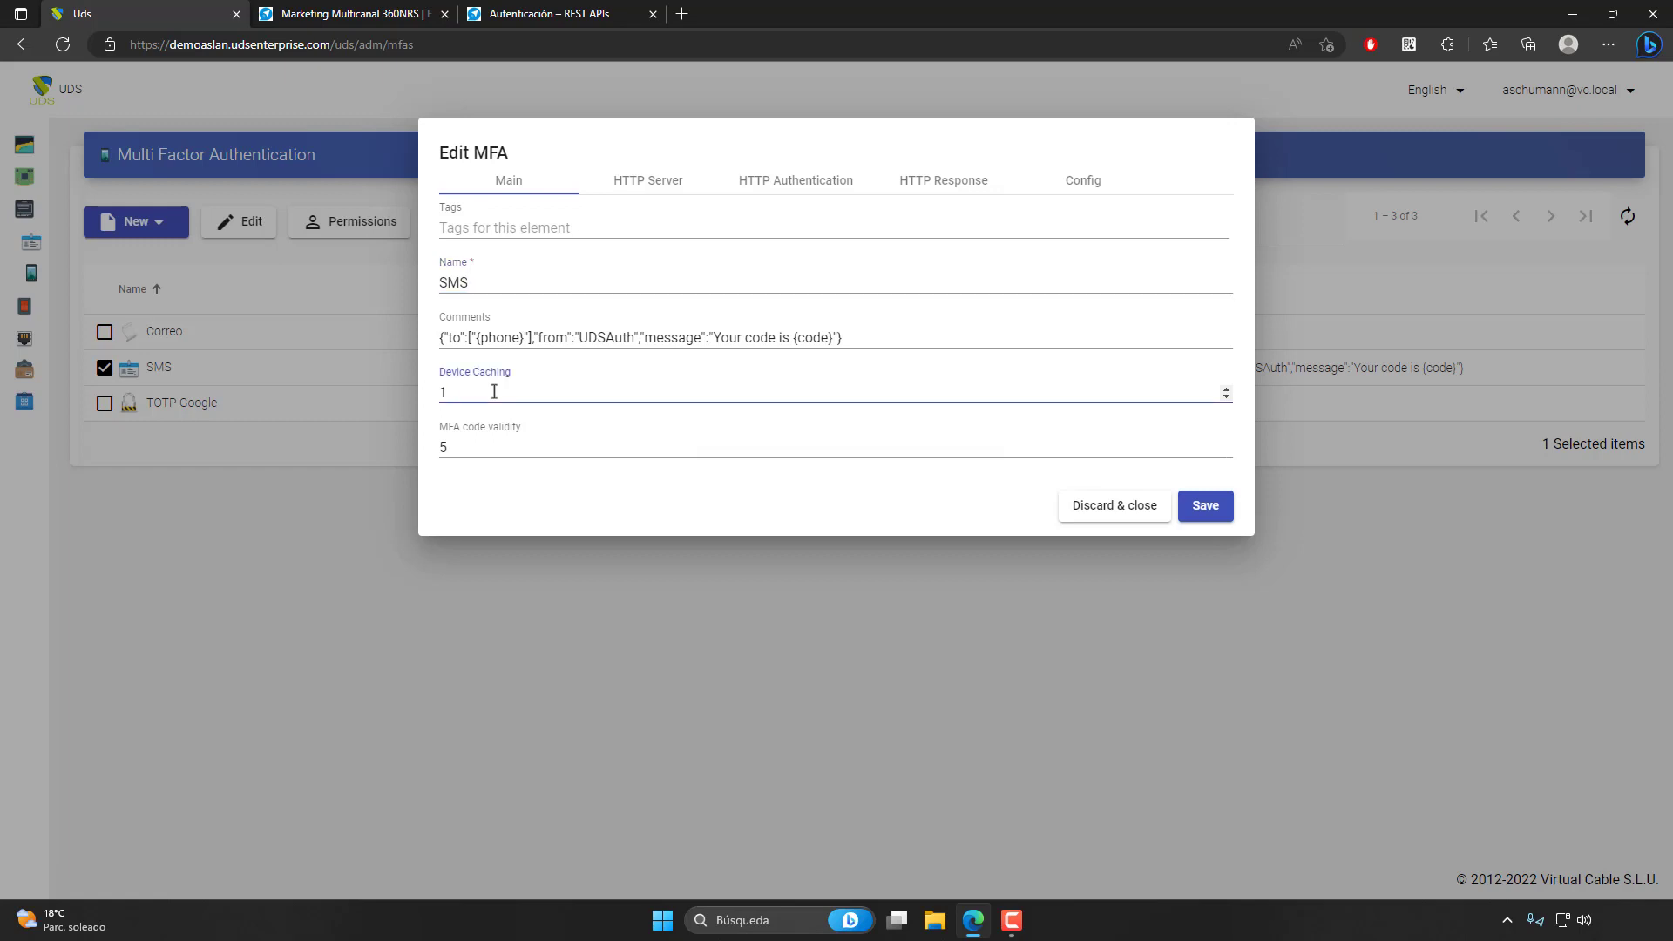
pyautogui.press('BackSpace')
pyautogui.write('0')
pyautogui.click(420, 403)
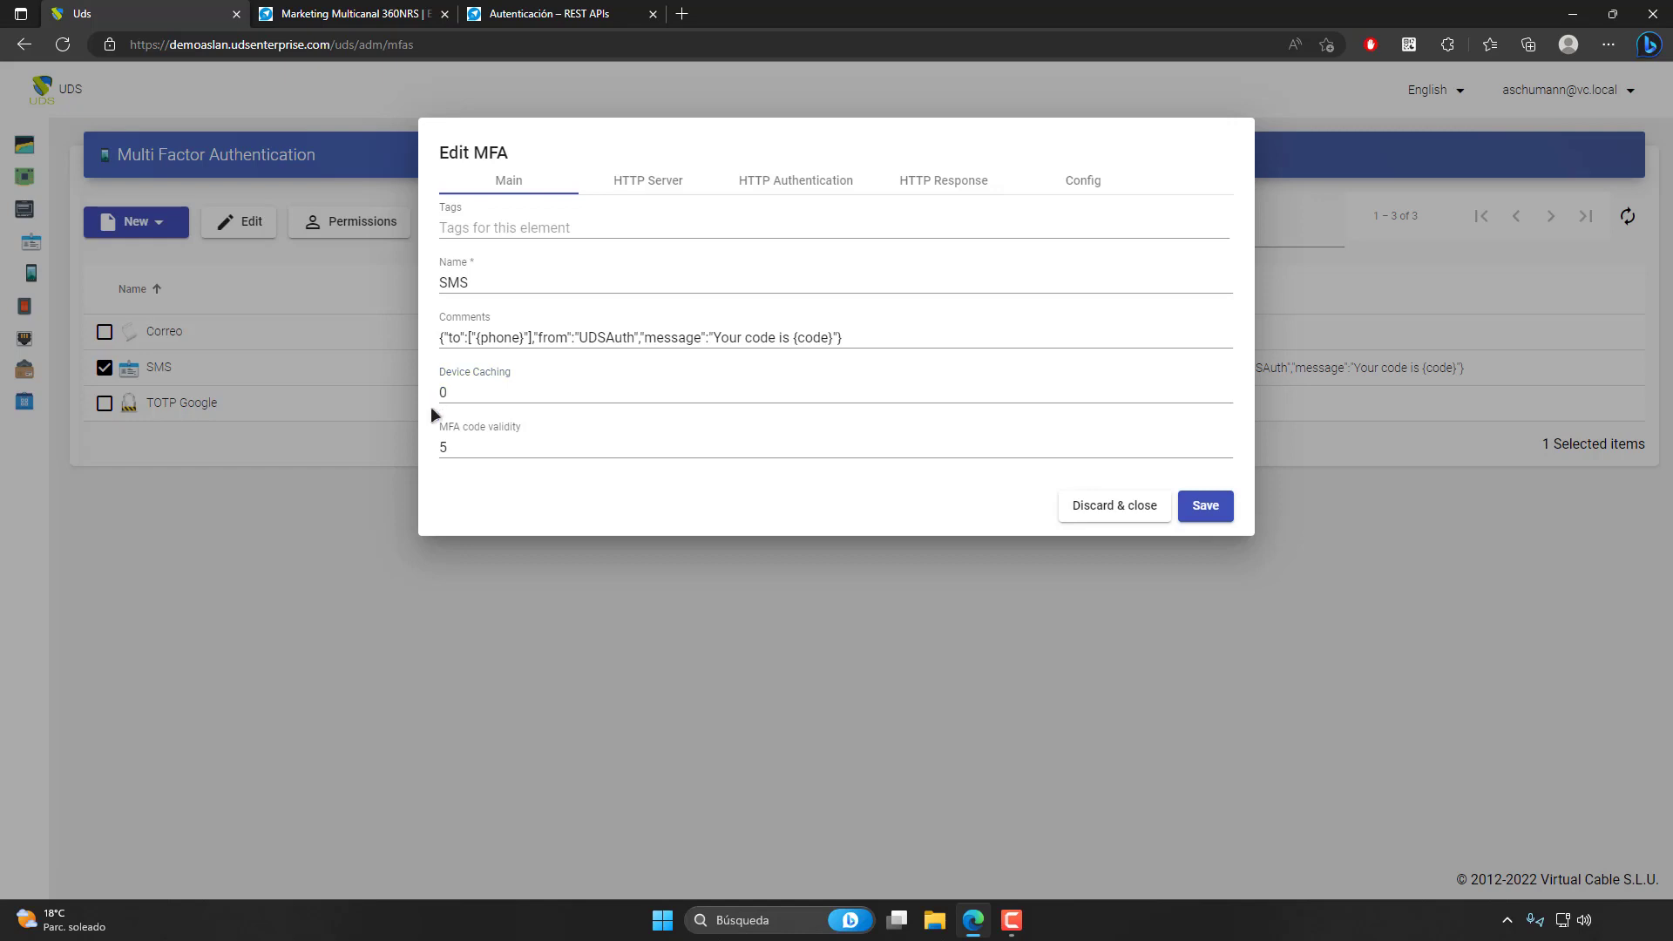
pyautogui.click(430, 402)
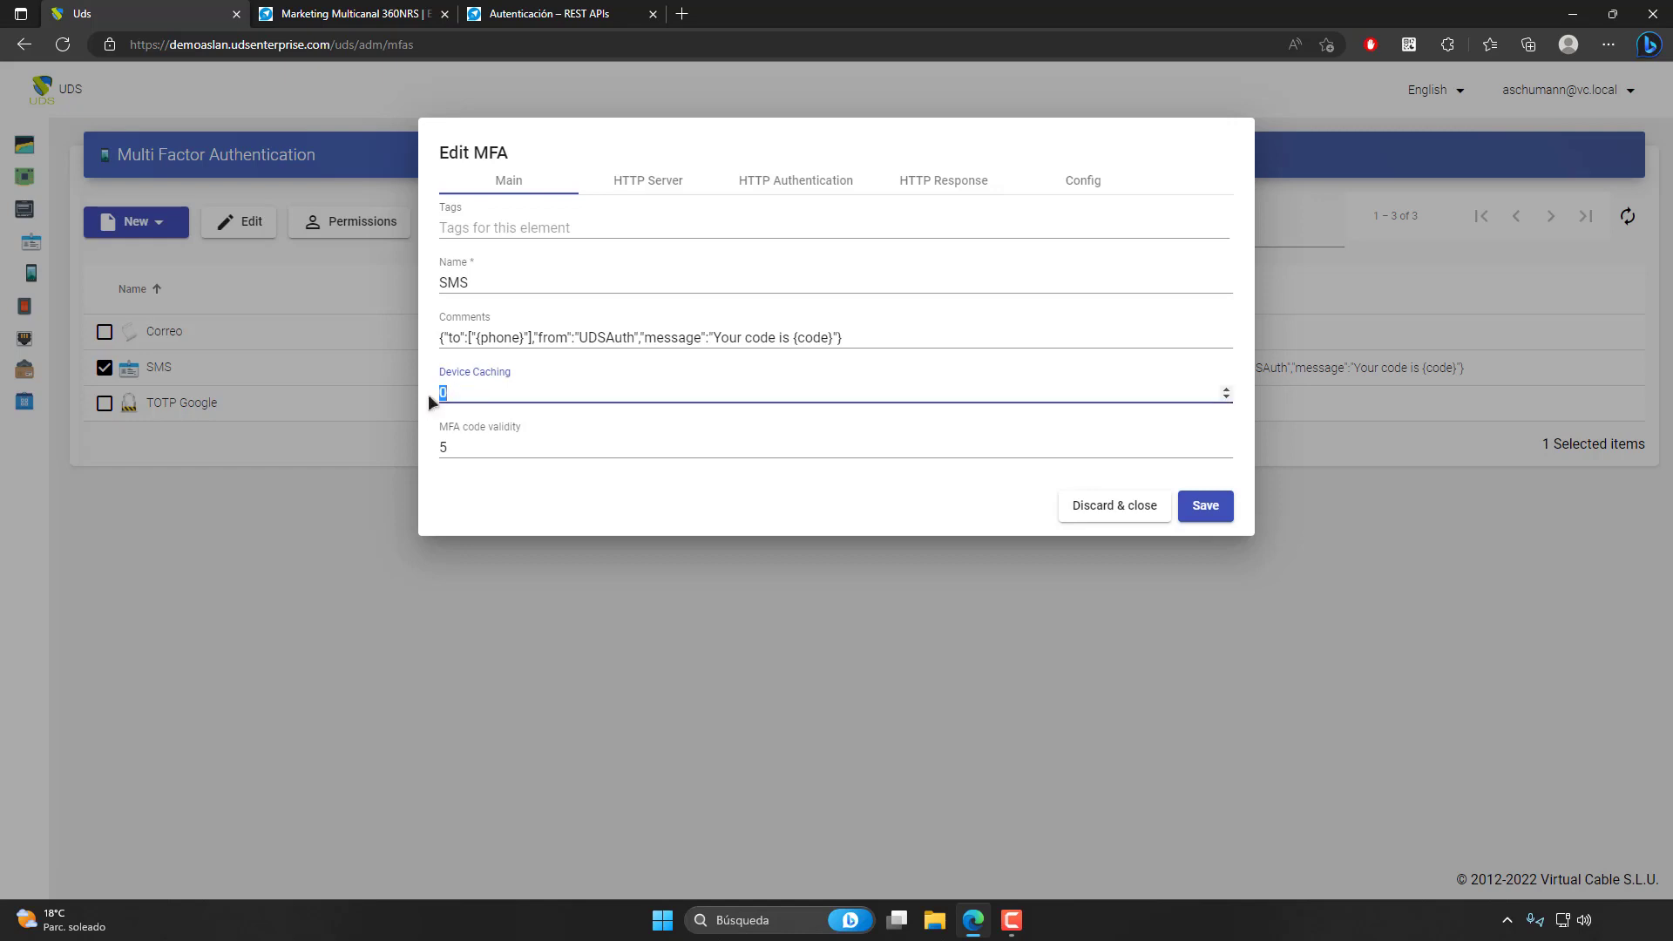
pyautogui.click(465, 395)
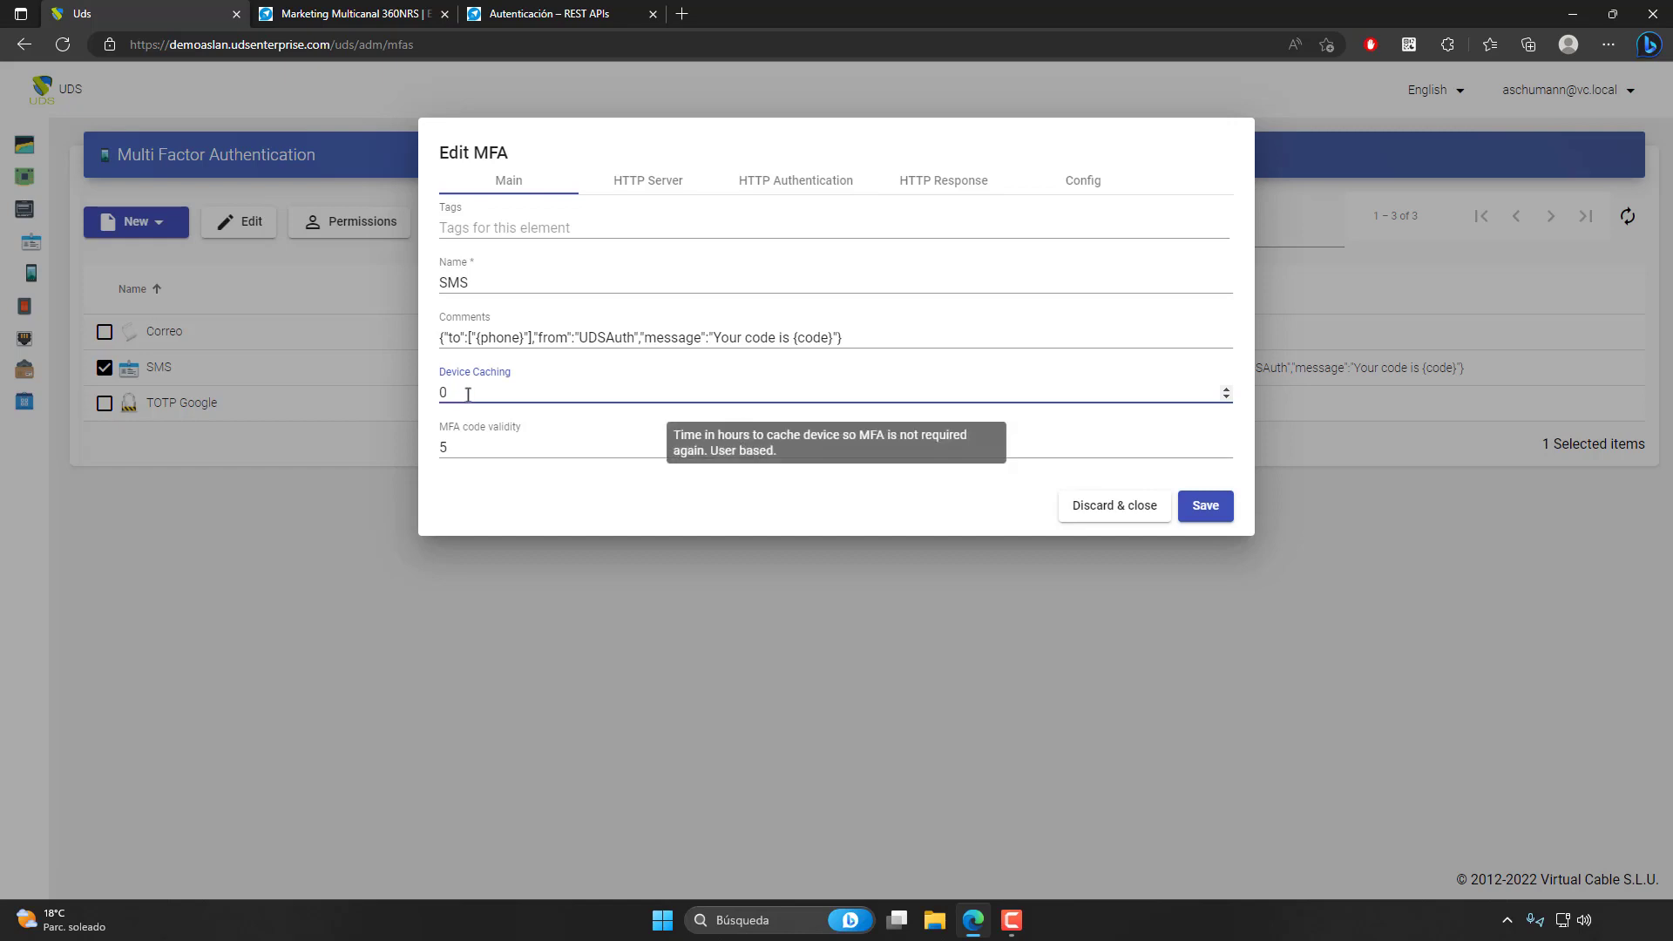
pyautogui.click(485, 447)
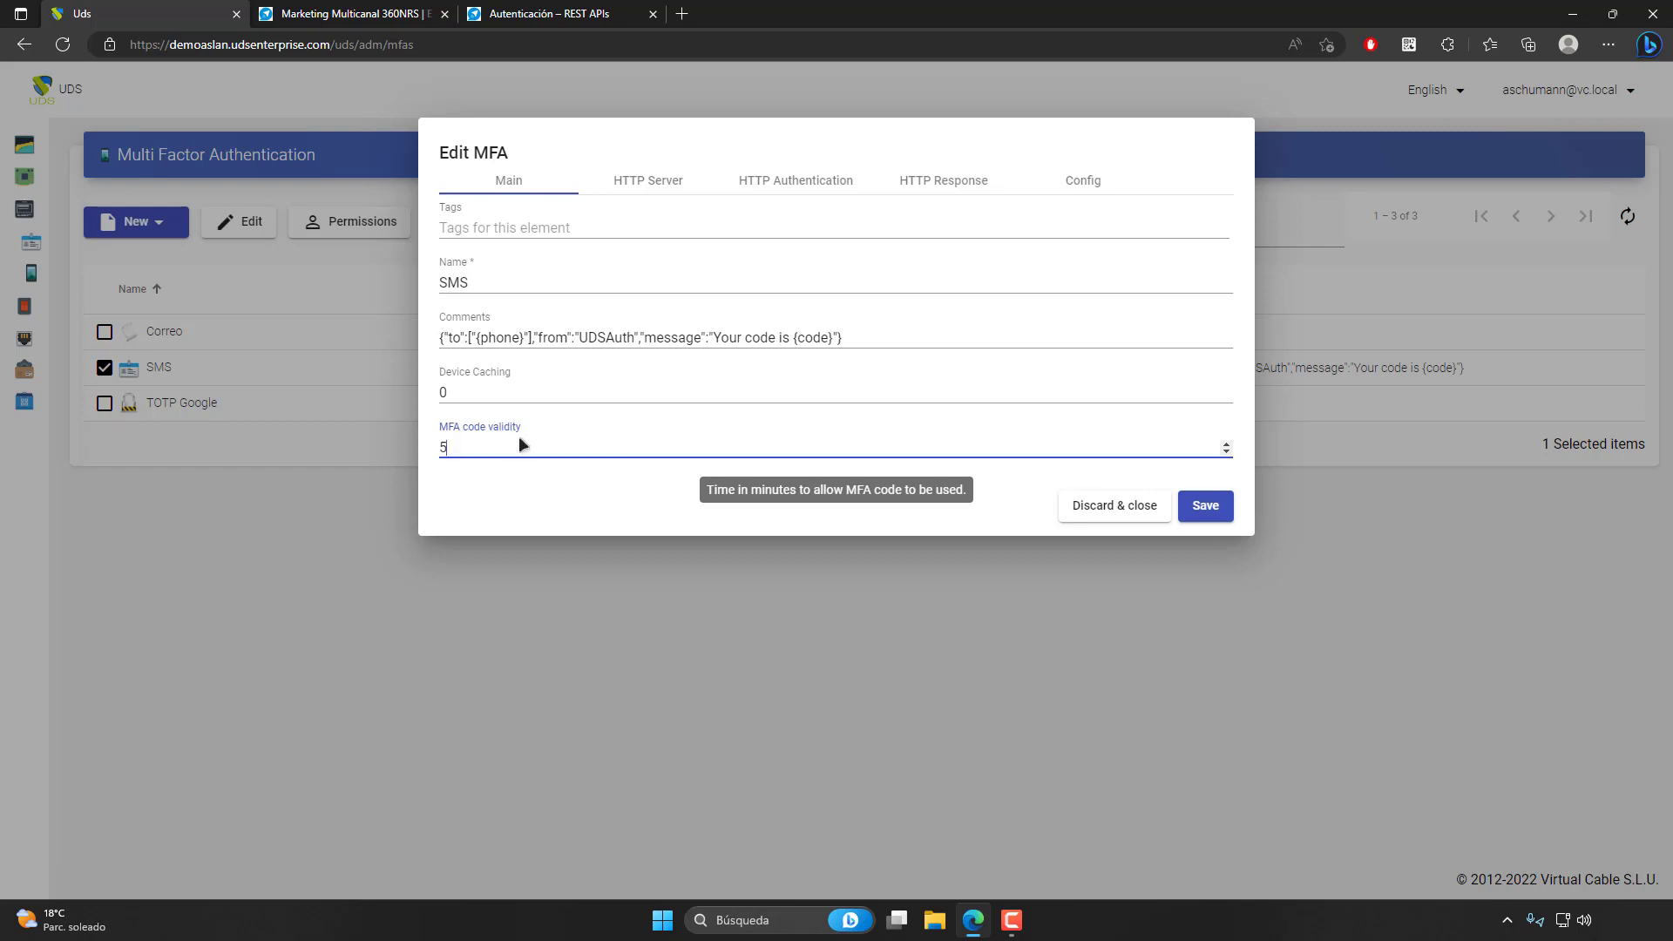
# - Examine the SMS sending URL pattern and the available sending methods in the HTTP server settings
pyautogui.click(647, 183)
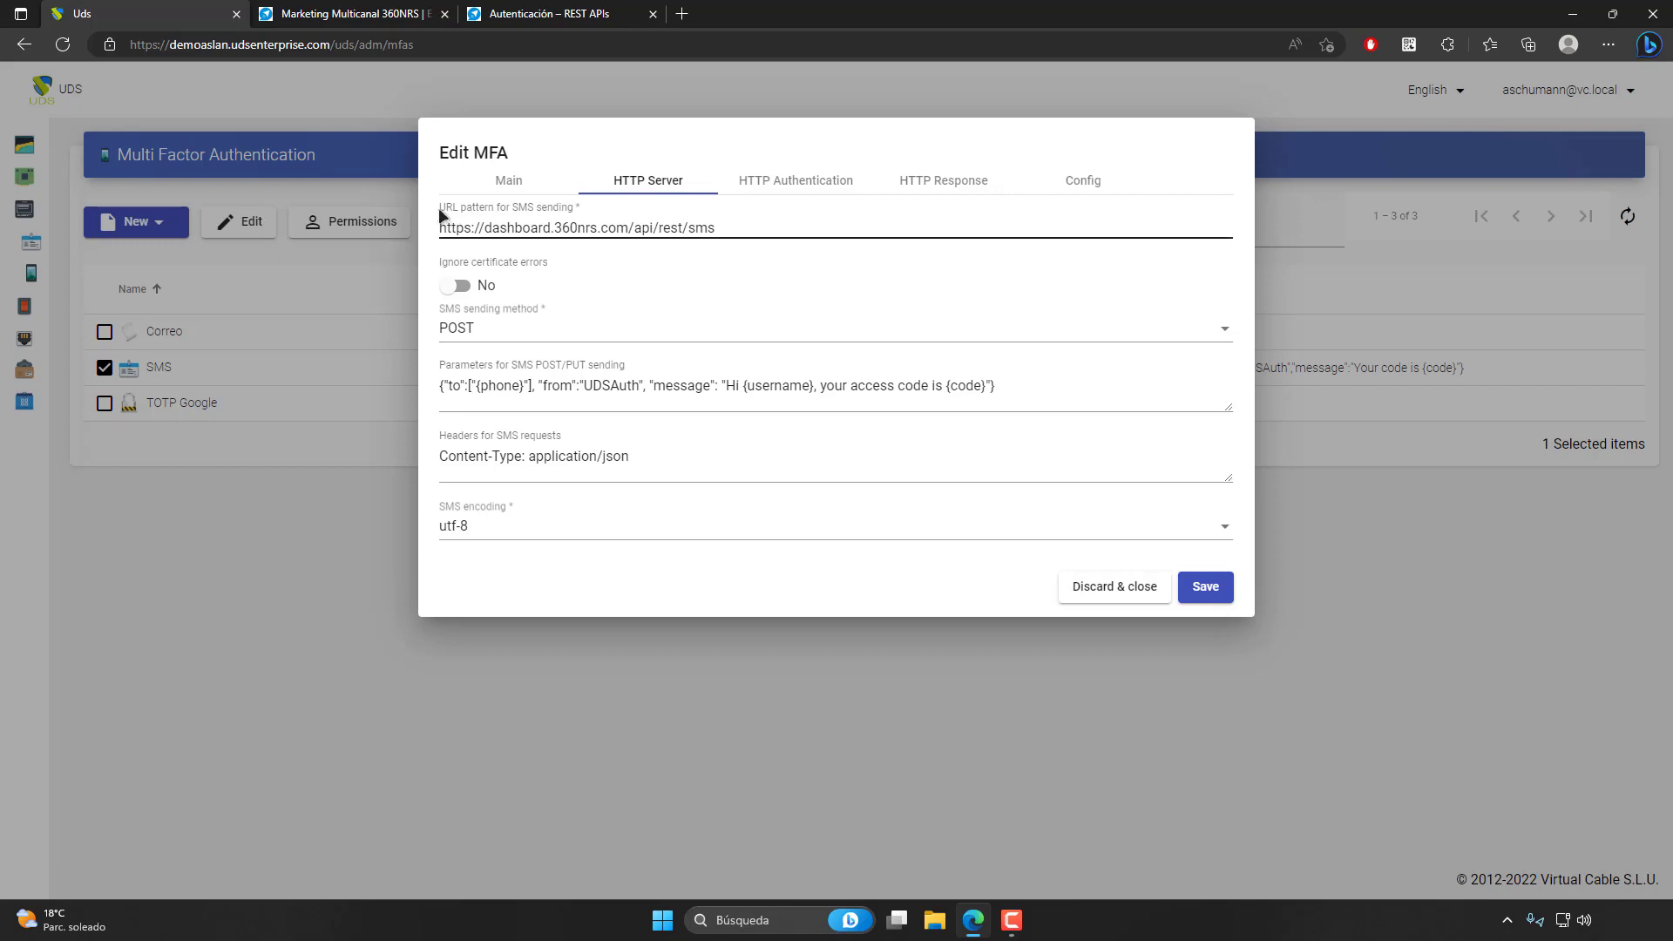
pyautogui.moveTo(736, 227); pyautogui.dragTo(425, 228)
pyautogui.click(580, 232)
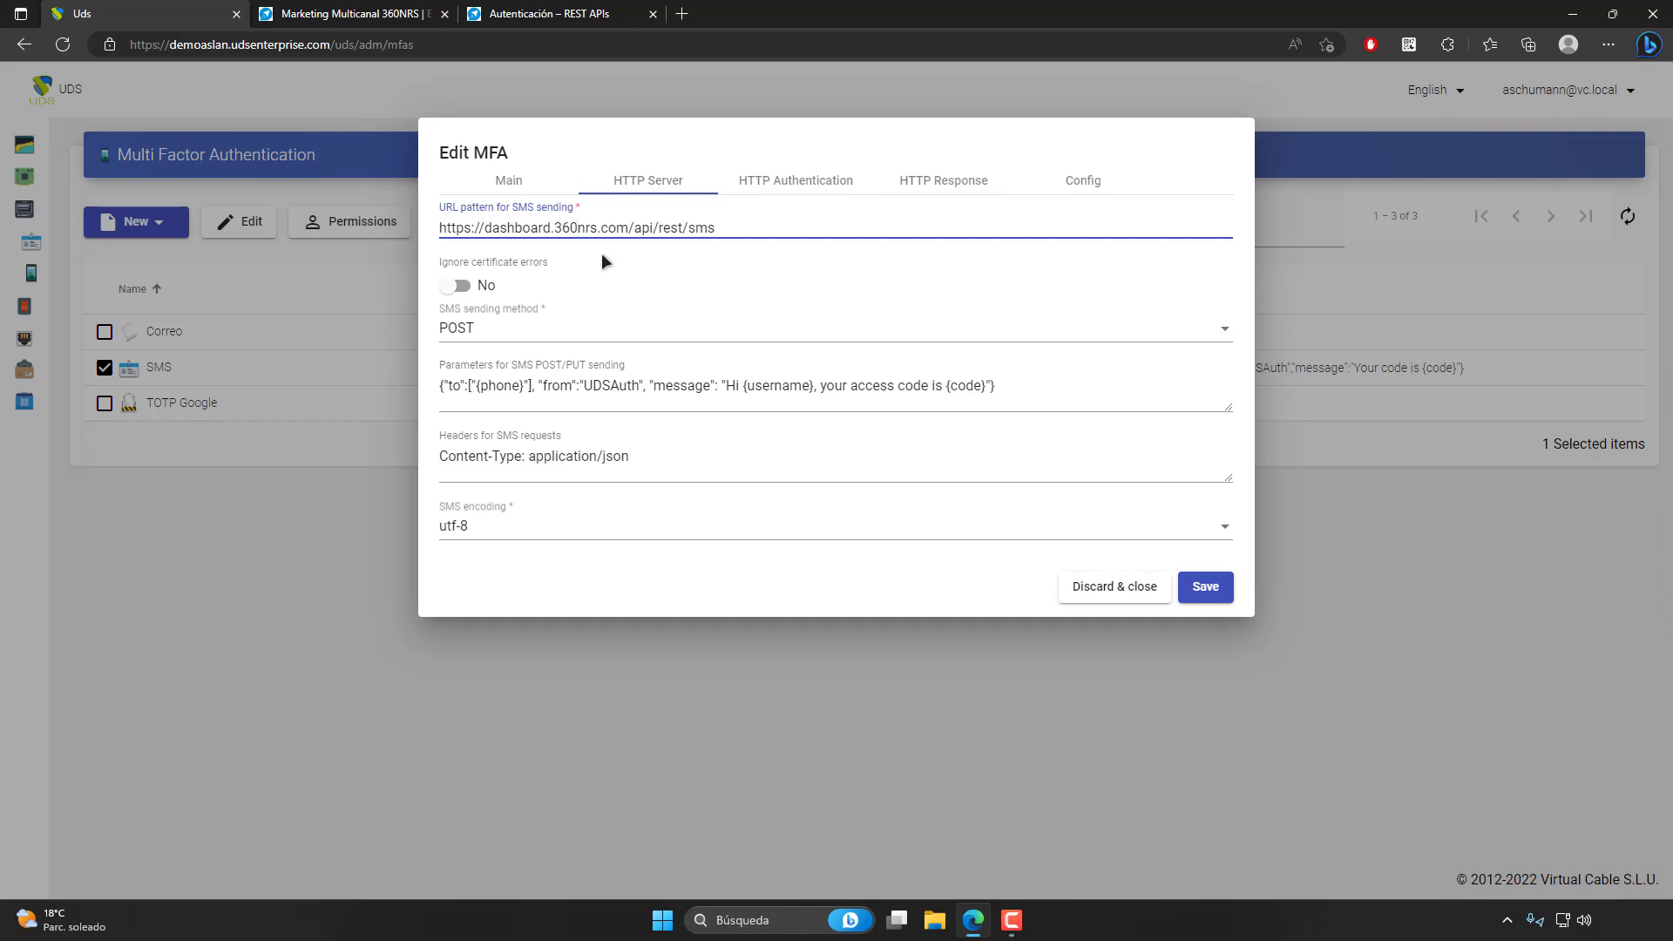
pyautogui.click(528, 328)
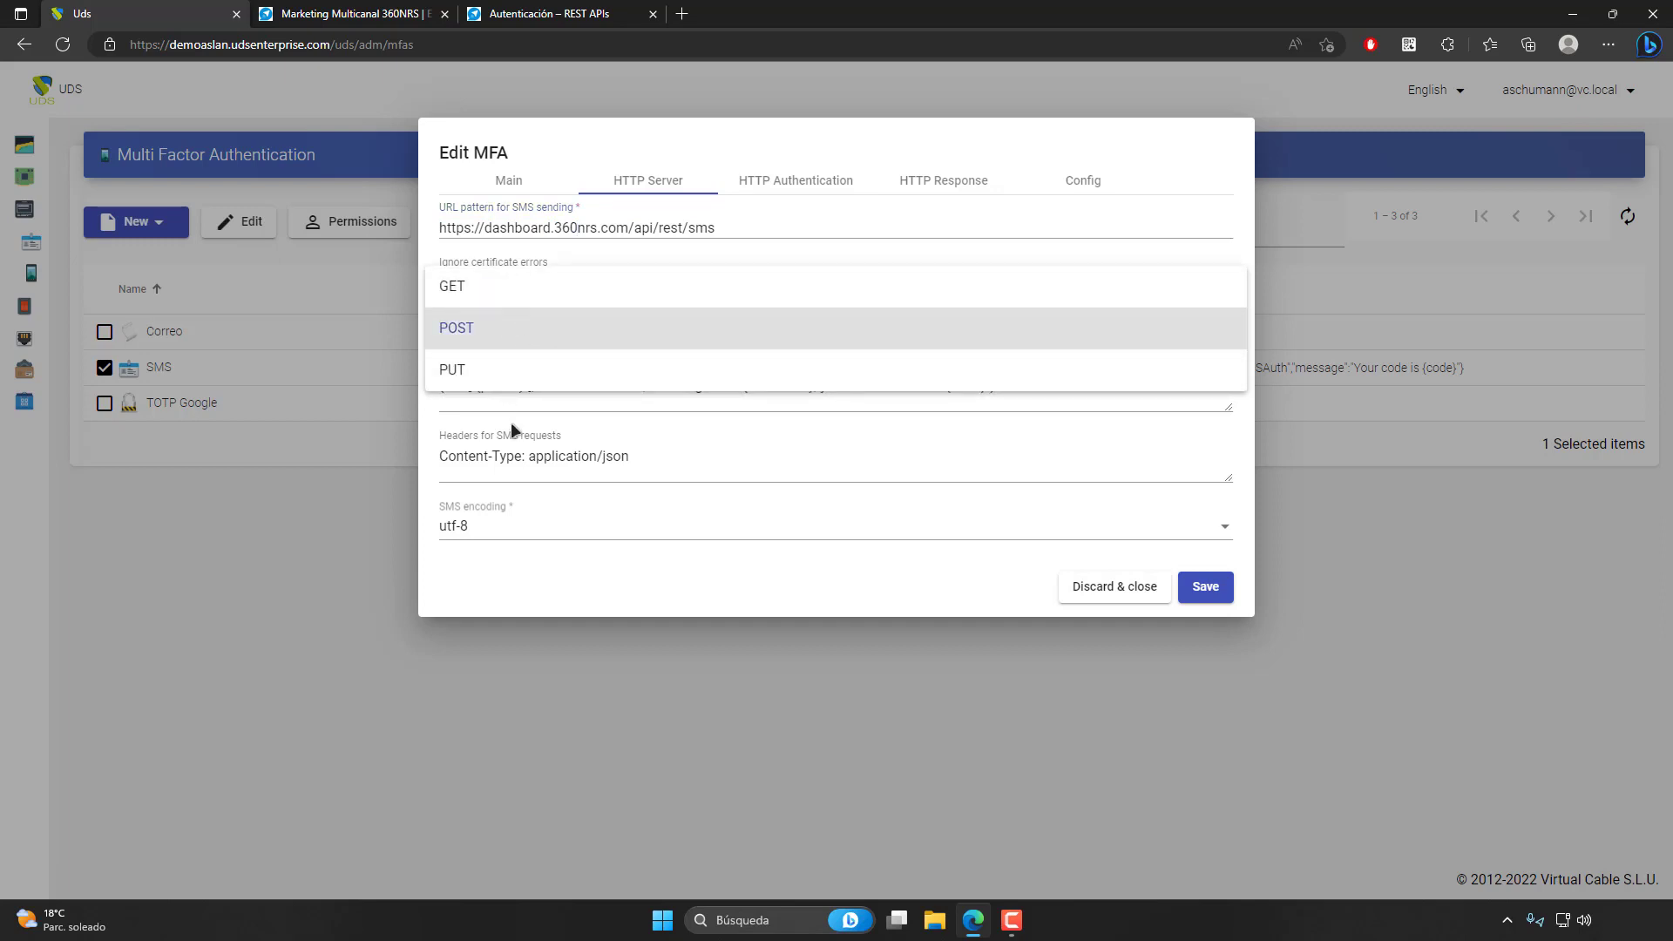
pyautogui.click(603, 610)
pyautogui.click(598, 401)
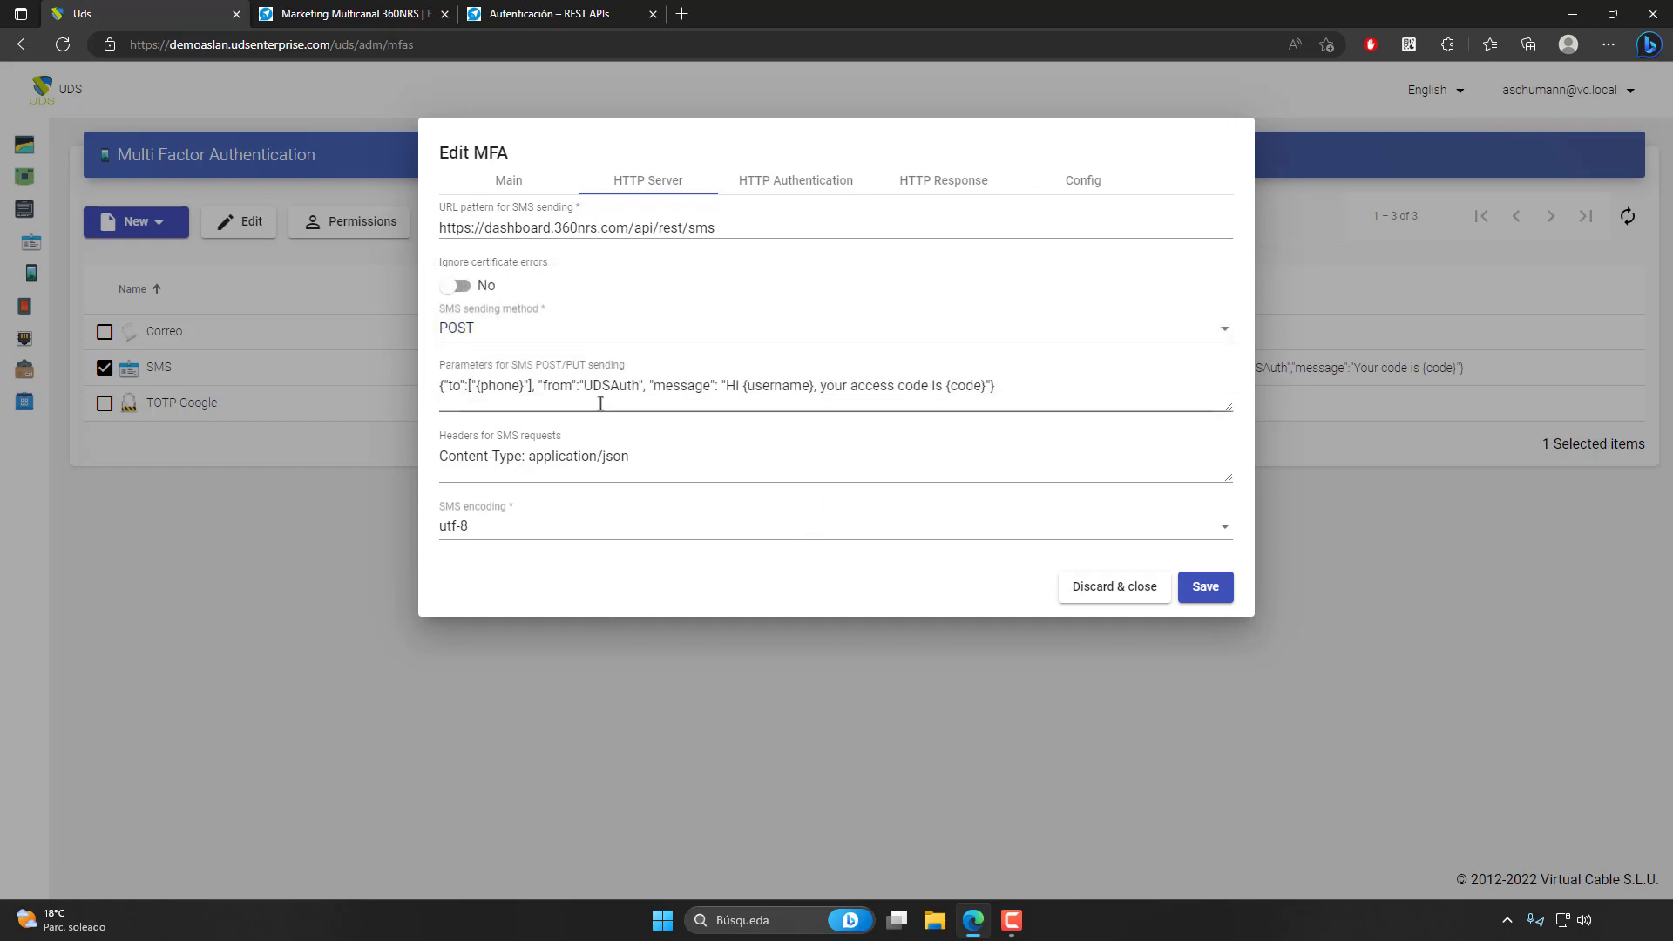
# - Examine the POST/PUT sending parameters, including the recipient, sender, message text and the phone and code variables
pyautogui.moveTo(1008, 389); pyautogui.dragTo(420, 383)
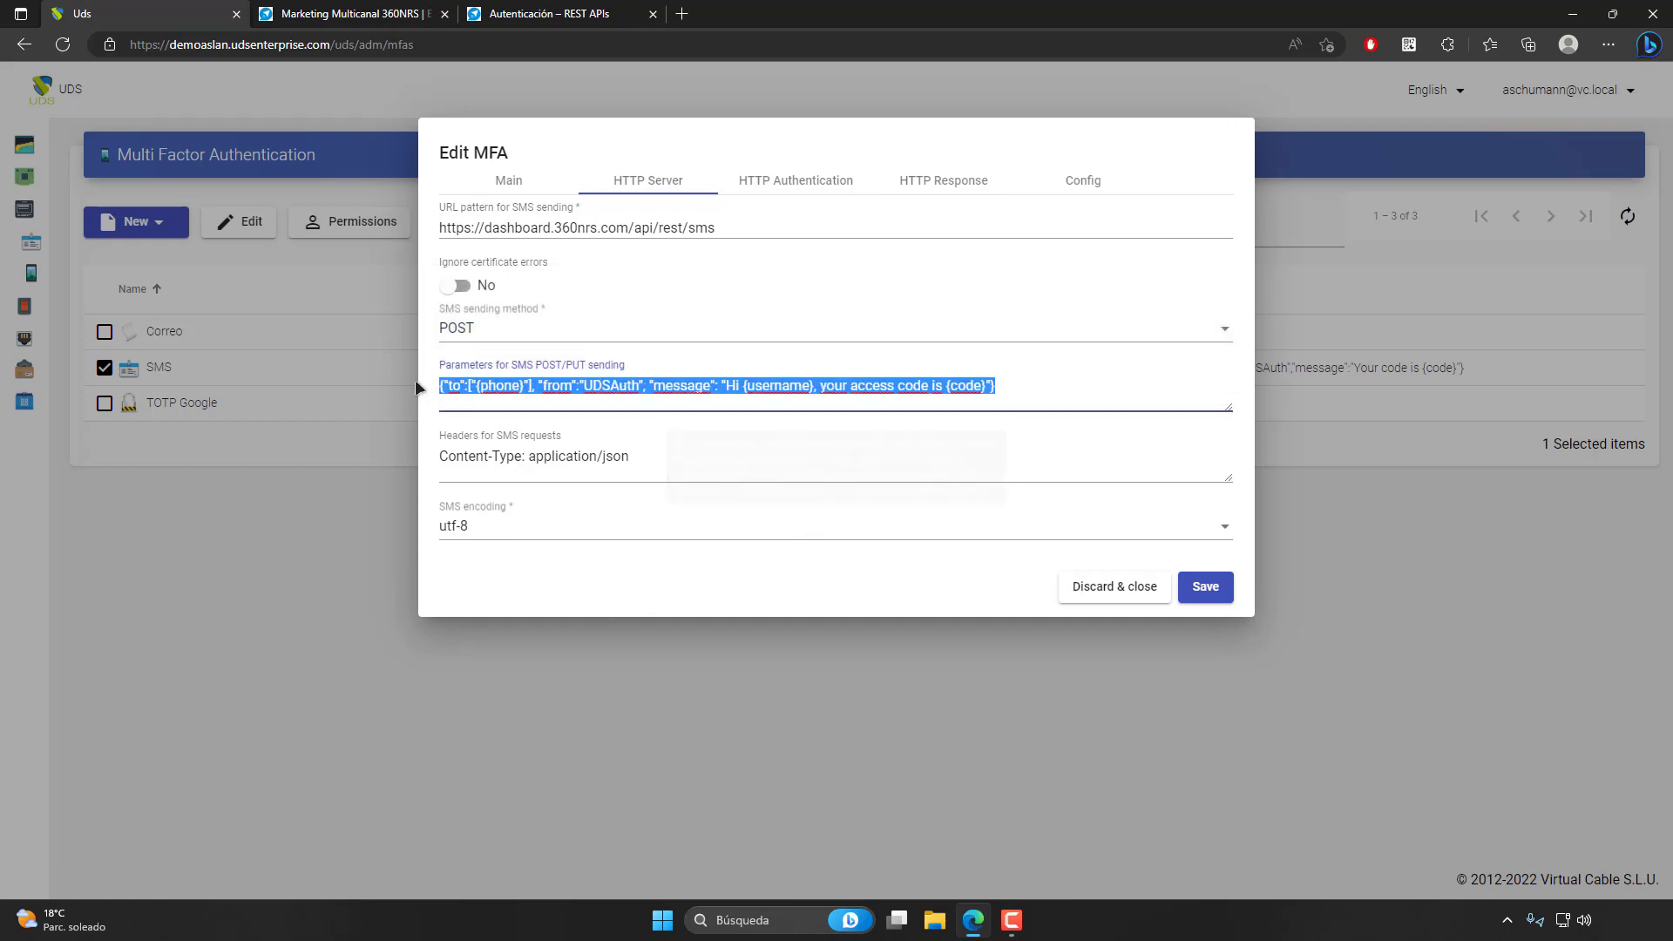
pyautogui.click(469, 397)
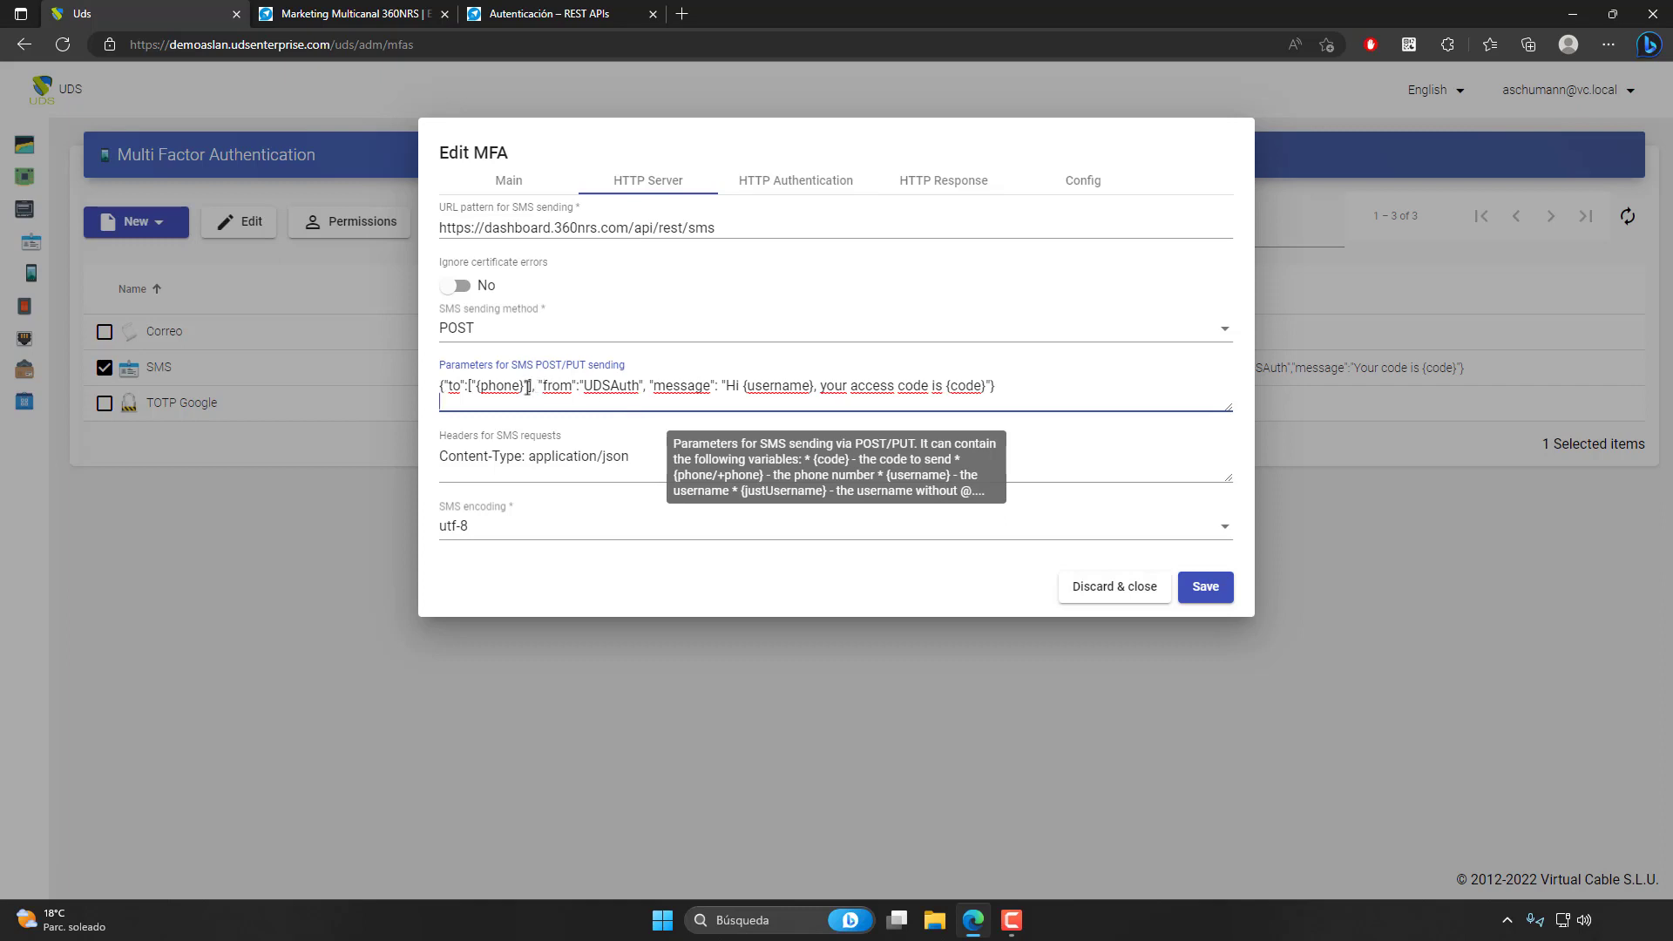
pyautogui.moveTo(527, 386); pyautogui.dragTo(713, 387)
pyautogui.click(583, 392)
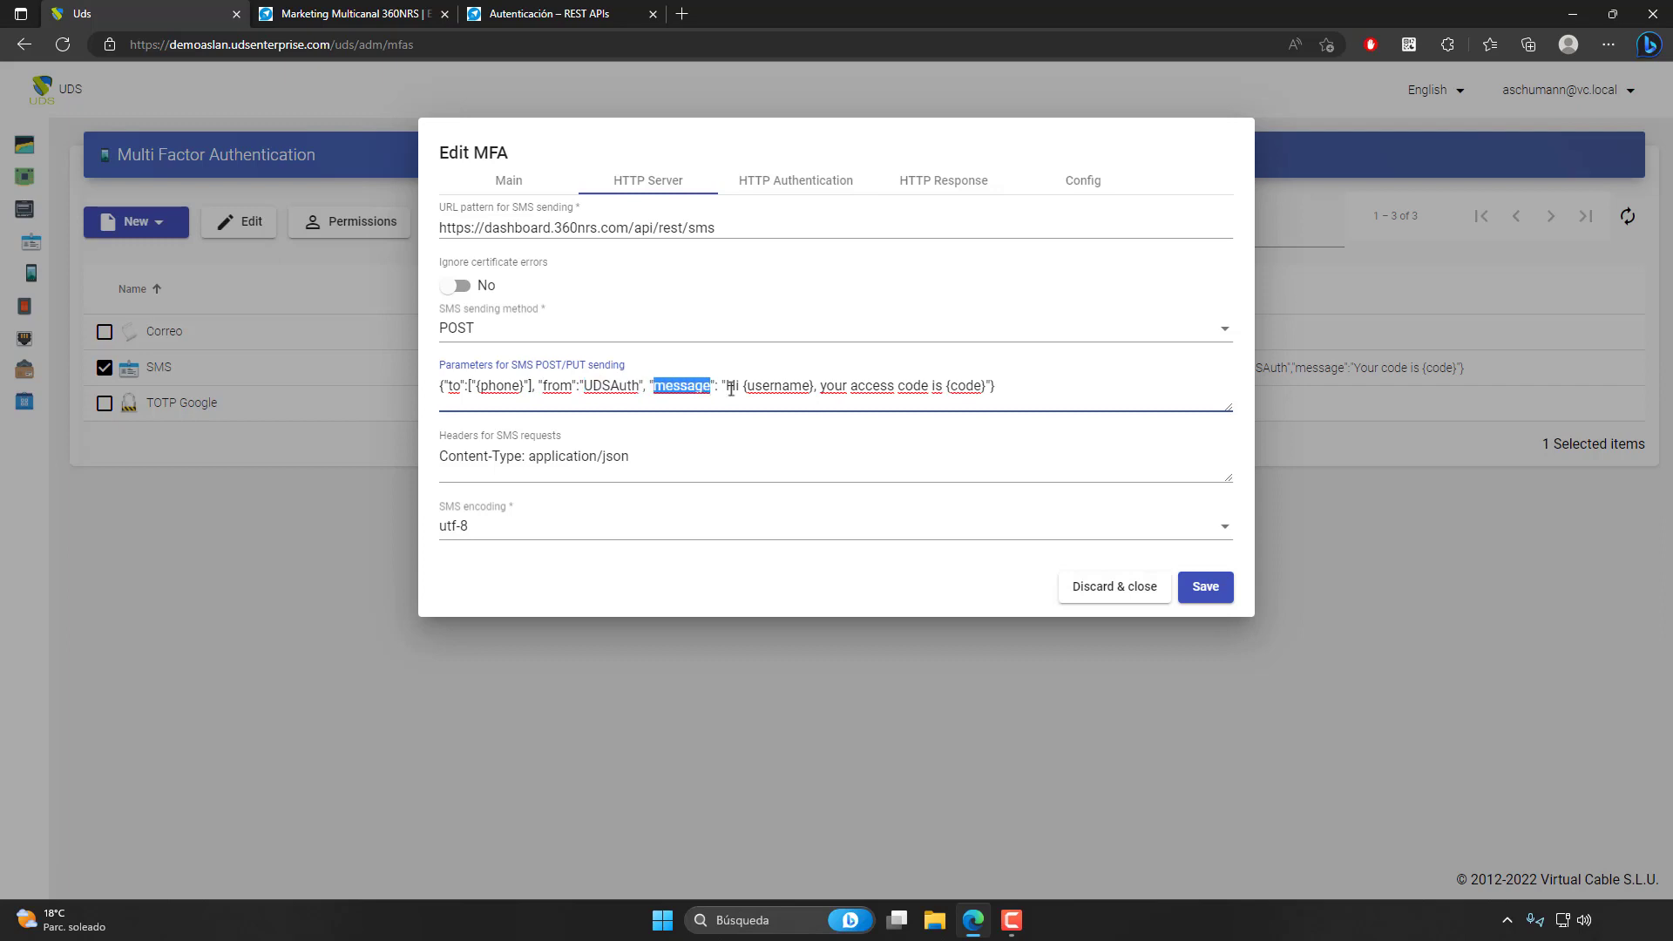
pyautogui.click(725, 384)
pyautogui.moveTo(1229, 408); pyautogui.dragTo(1219, 510)
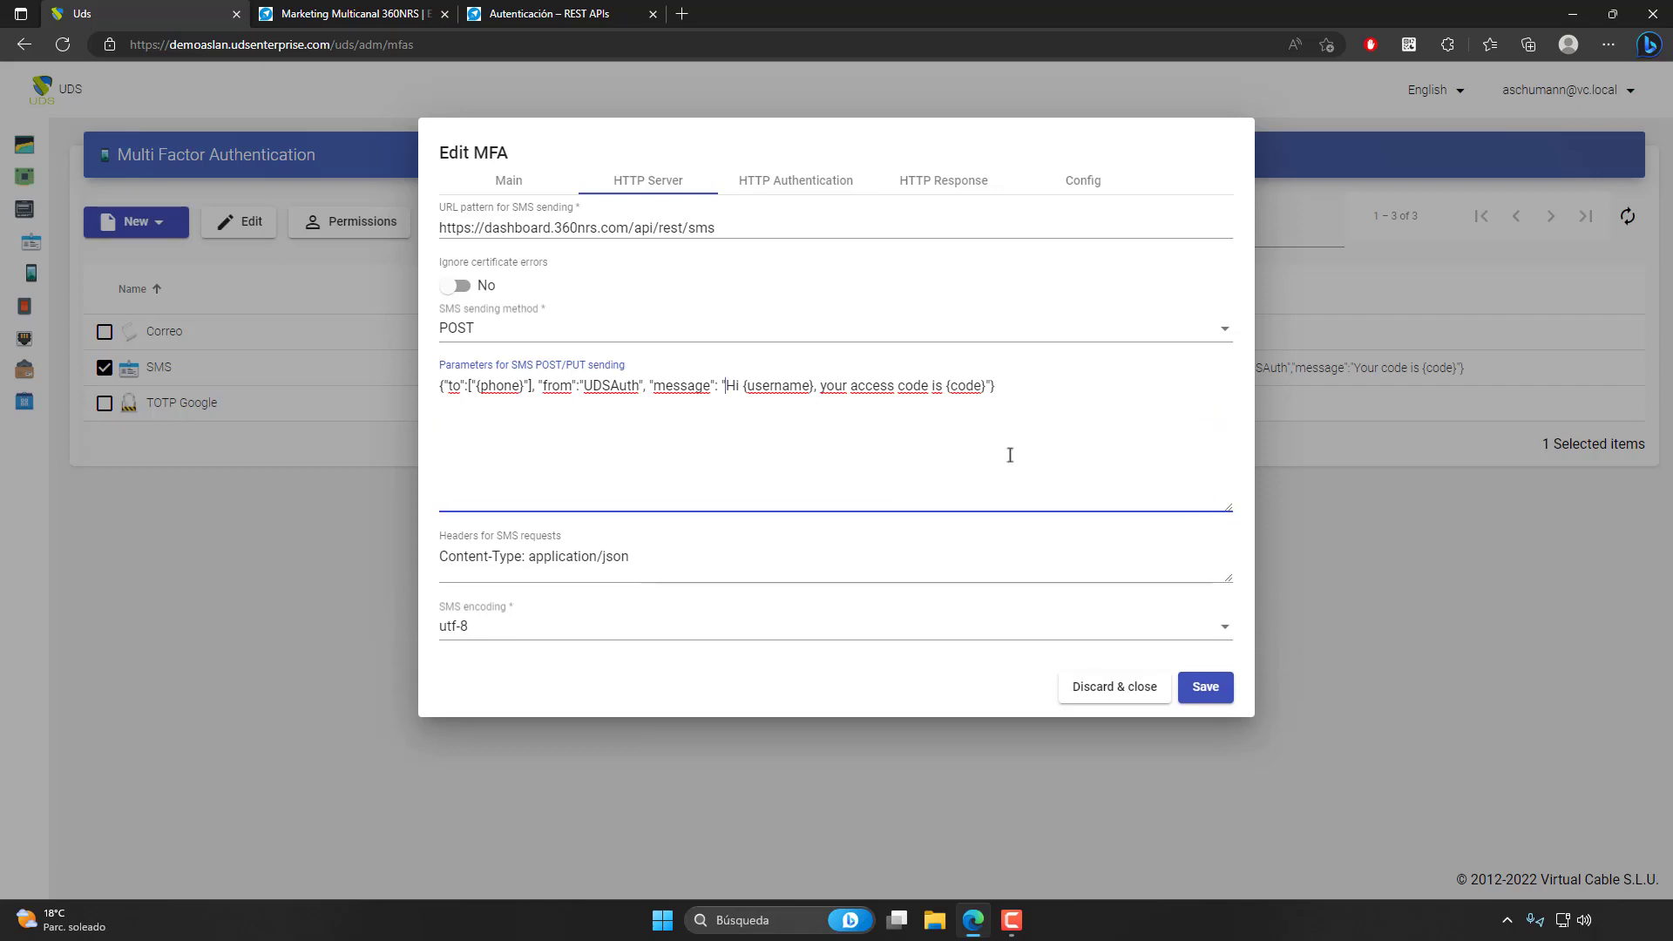
pyautogui.click(835, 437)
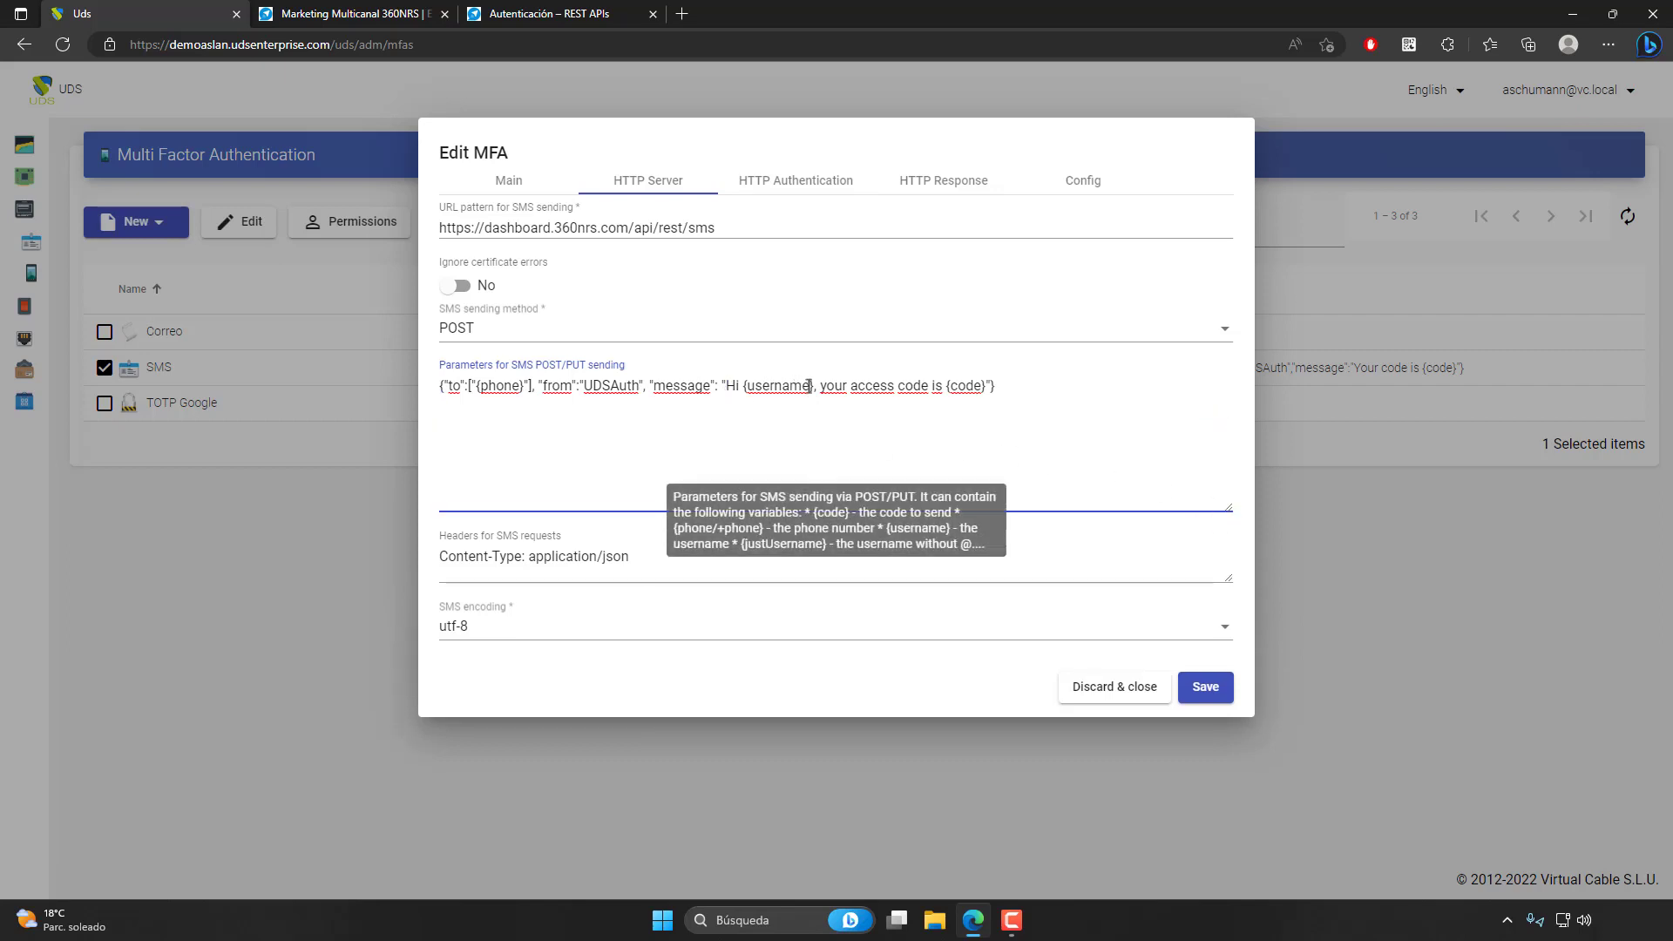
pyautogui.moveTo(946, 386); pyautogui.dragTo(988, 386)
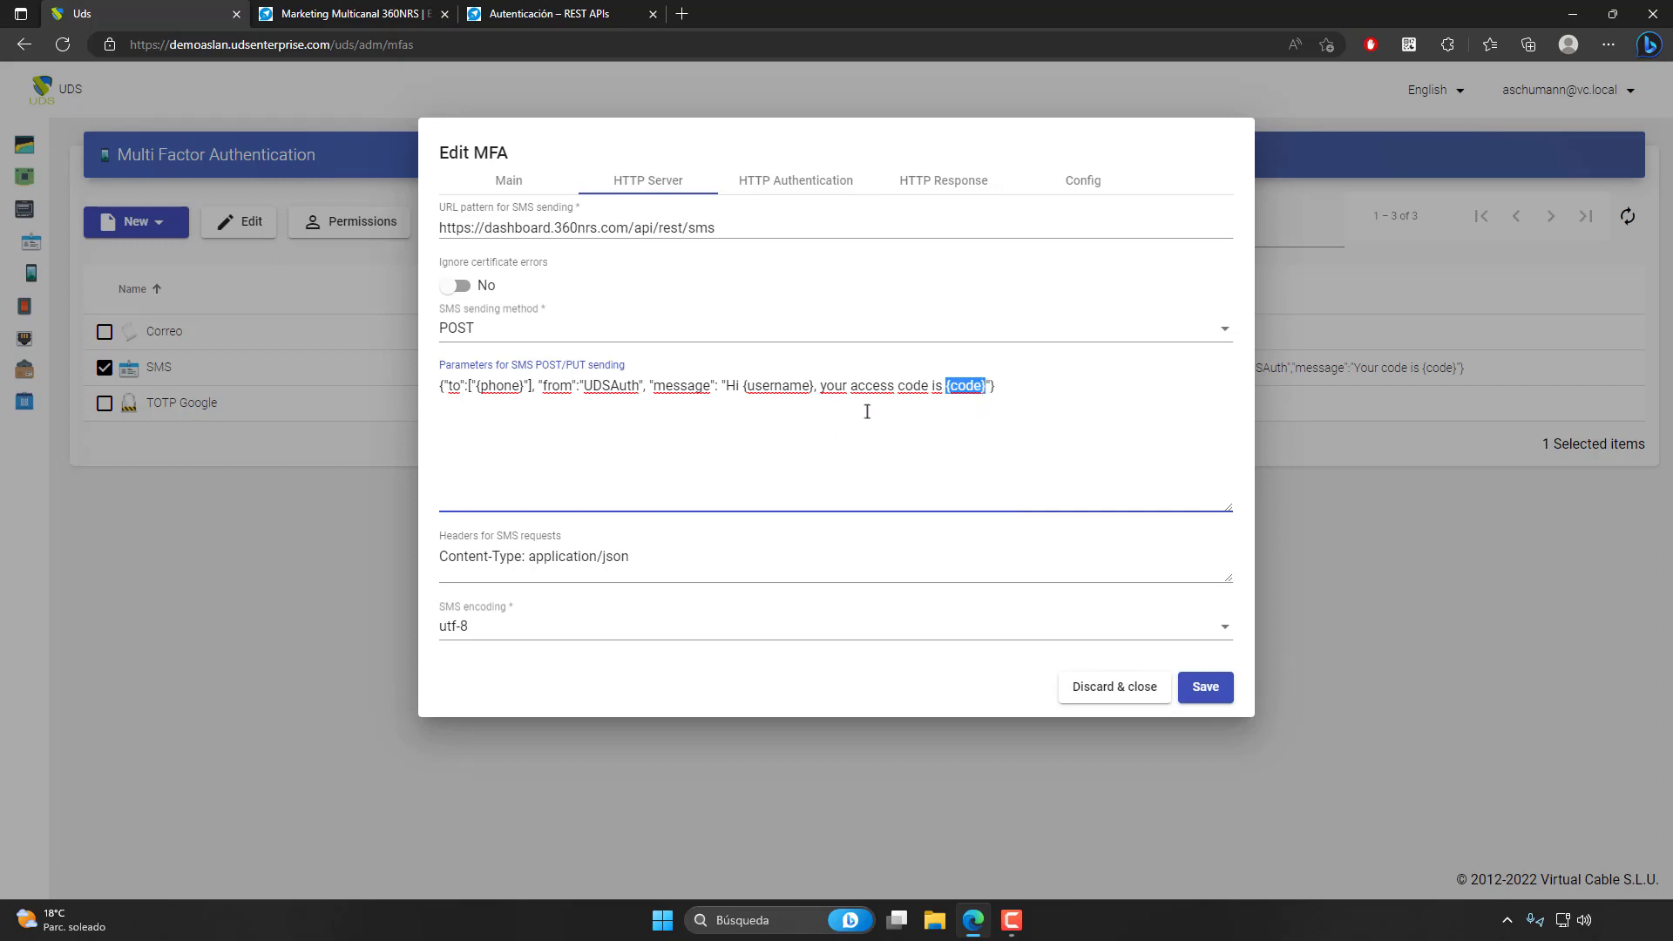
pyautogui.click(997, 395)
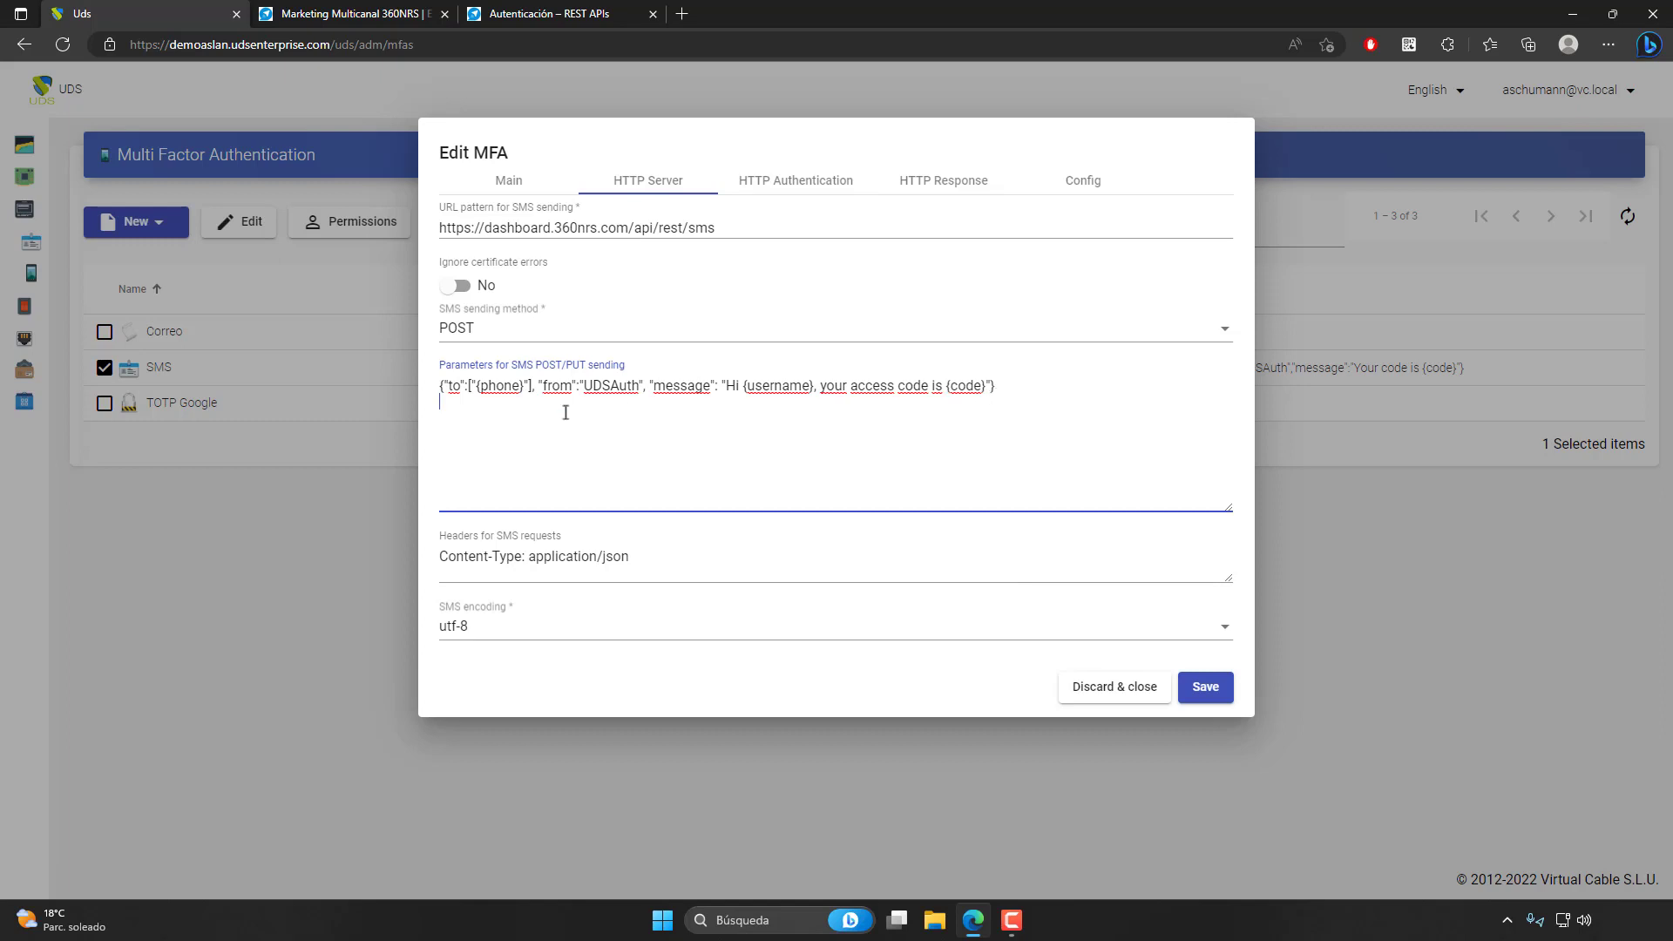
pyautogui.moveTo(482, 385); pyautogui.dragTo(520, 388)
pyautogui.click(522, 402)
pyautogui.moveTo(947, 386); pyautogui.dragTo(989, 387)
pyautogui.click(893, 488)
pyautogui.moveTo(1232, 500); pyautogui.dragTo(1229, 446)
# - Examine the headers for SMS requests and the available SMS encoding options
pyautogui.moveTo(635, 497); pyautogui.dragTo(414, 484)
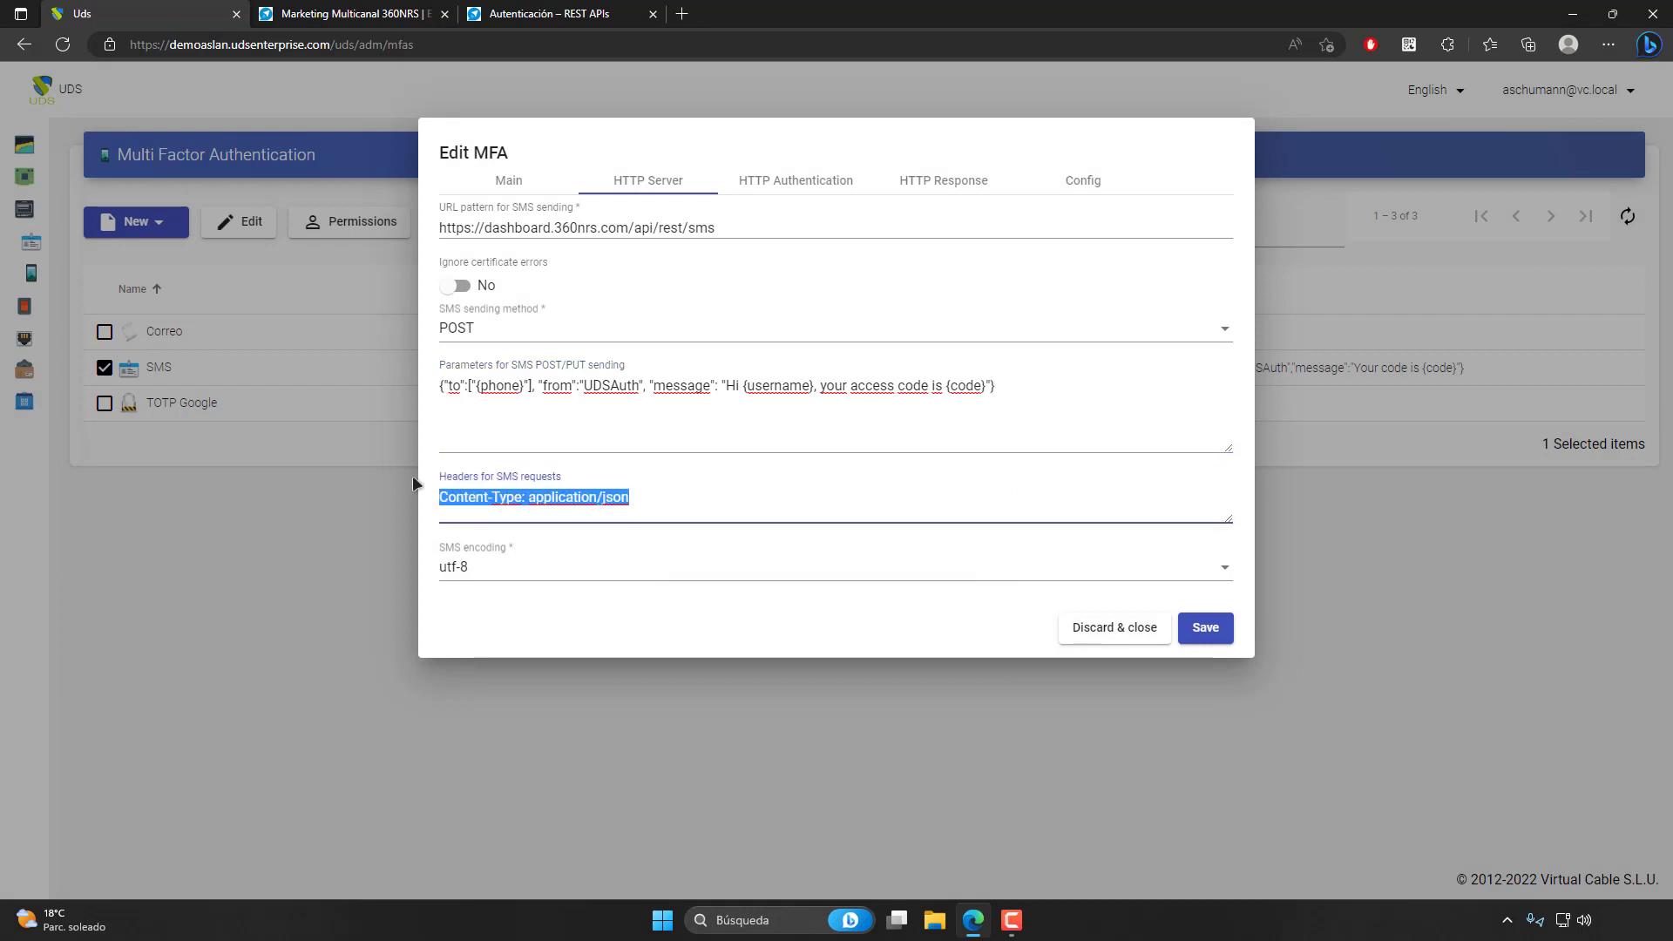
pyautogui.click(665, 506)
pyautogui.moveTo(1227, 520); pyautogui.dragTo(1227, 557)
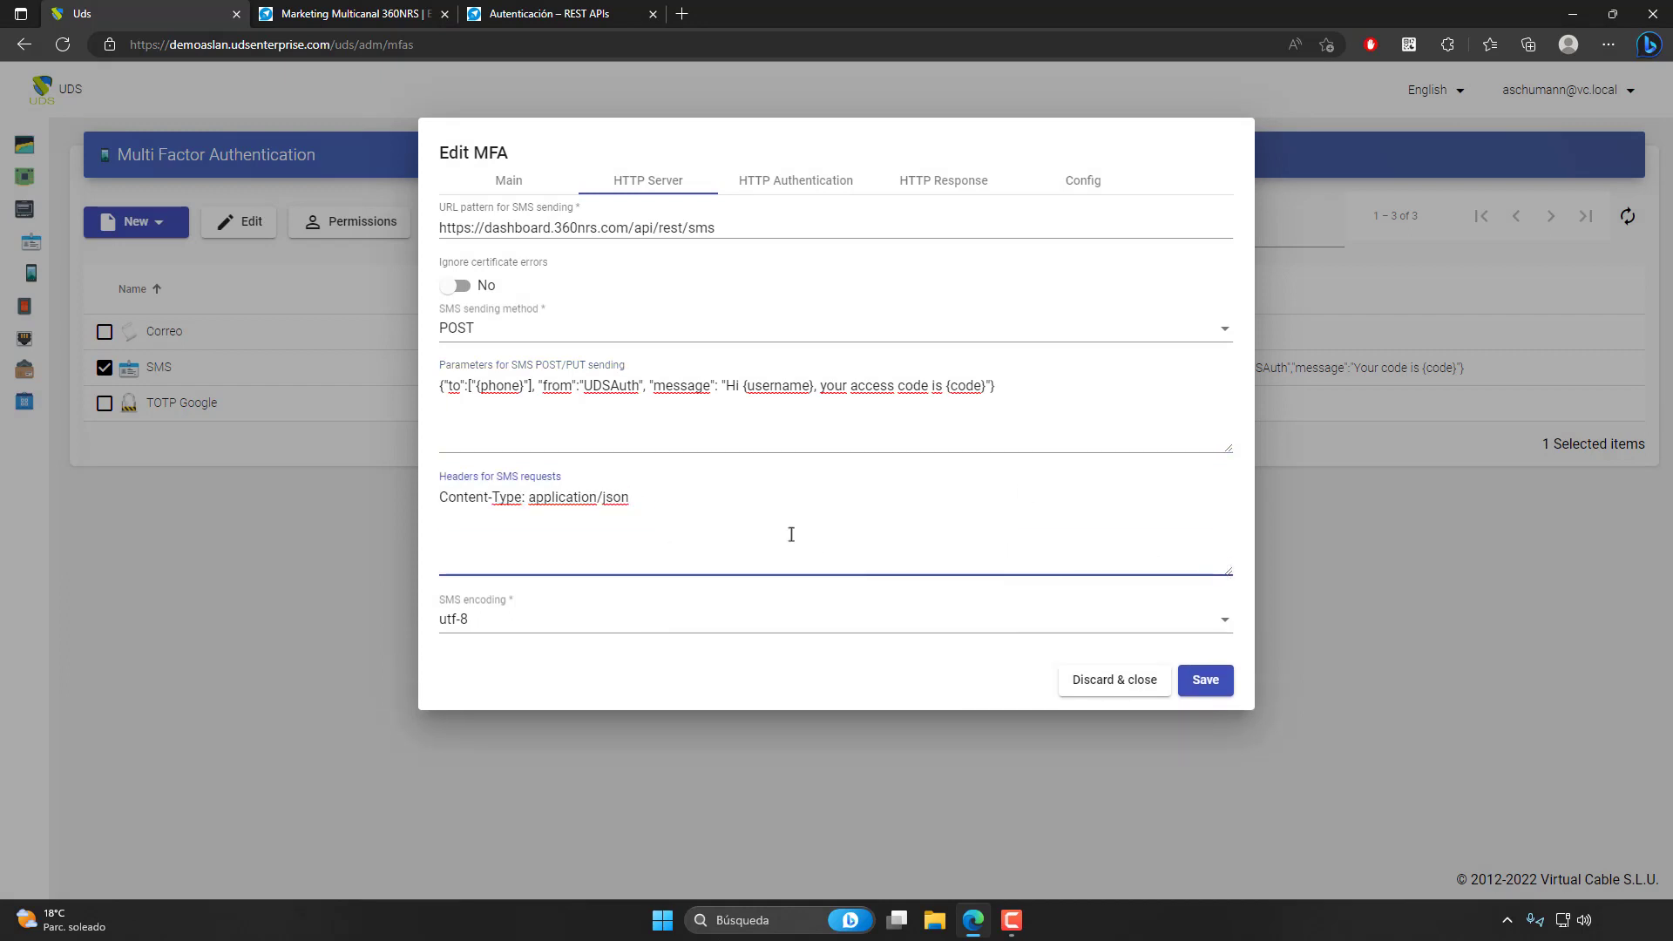
pyautogui.click(510, 621)
pyautogui.click(572, 603)
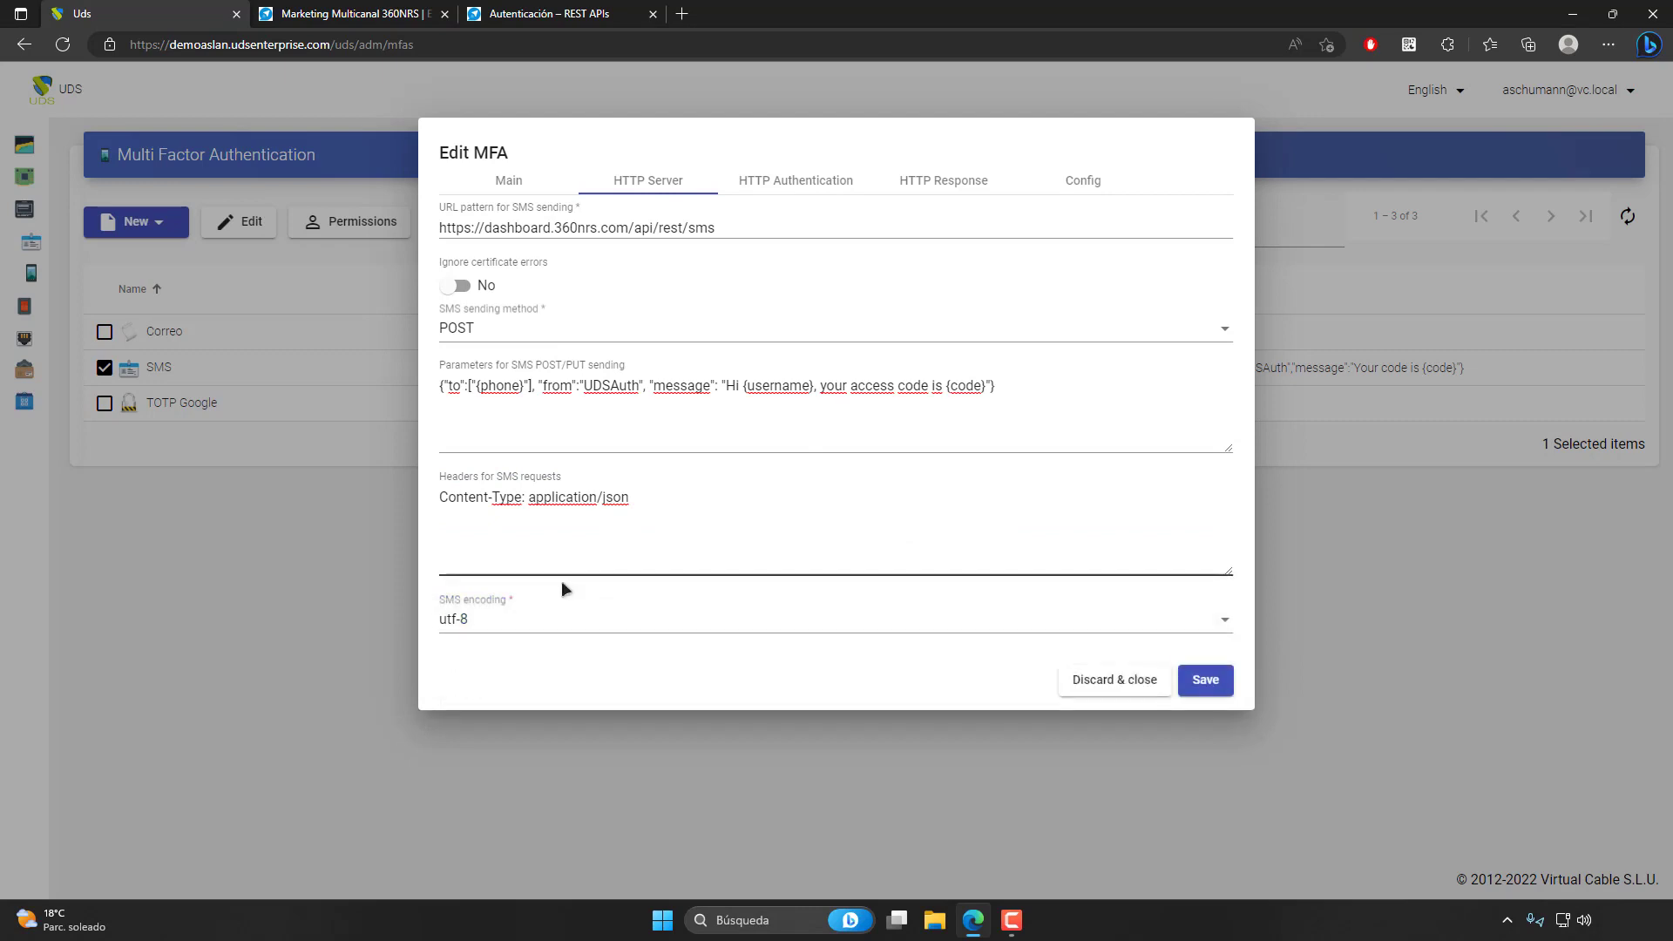
pyautogui.click(536, 624)
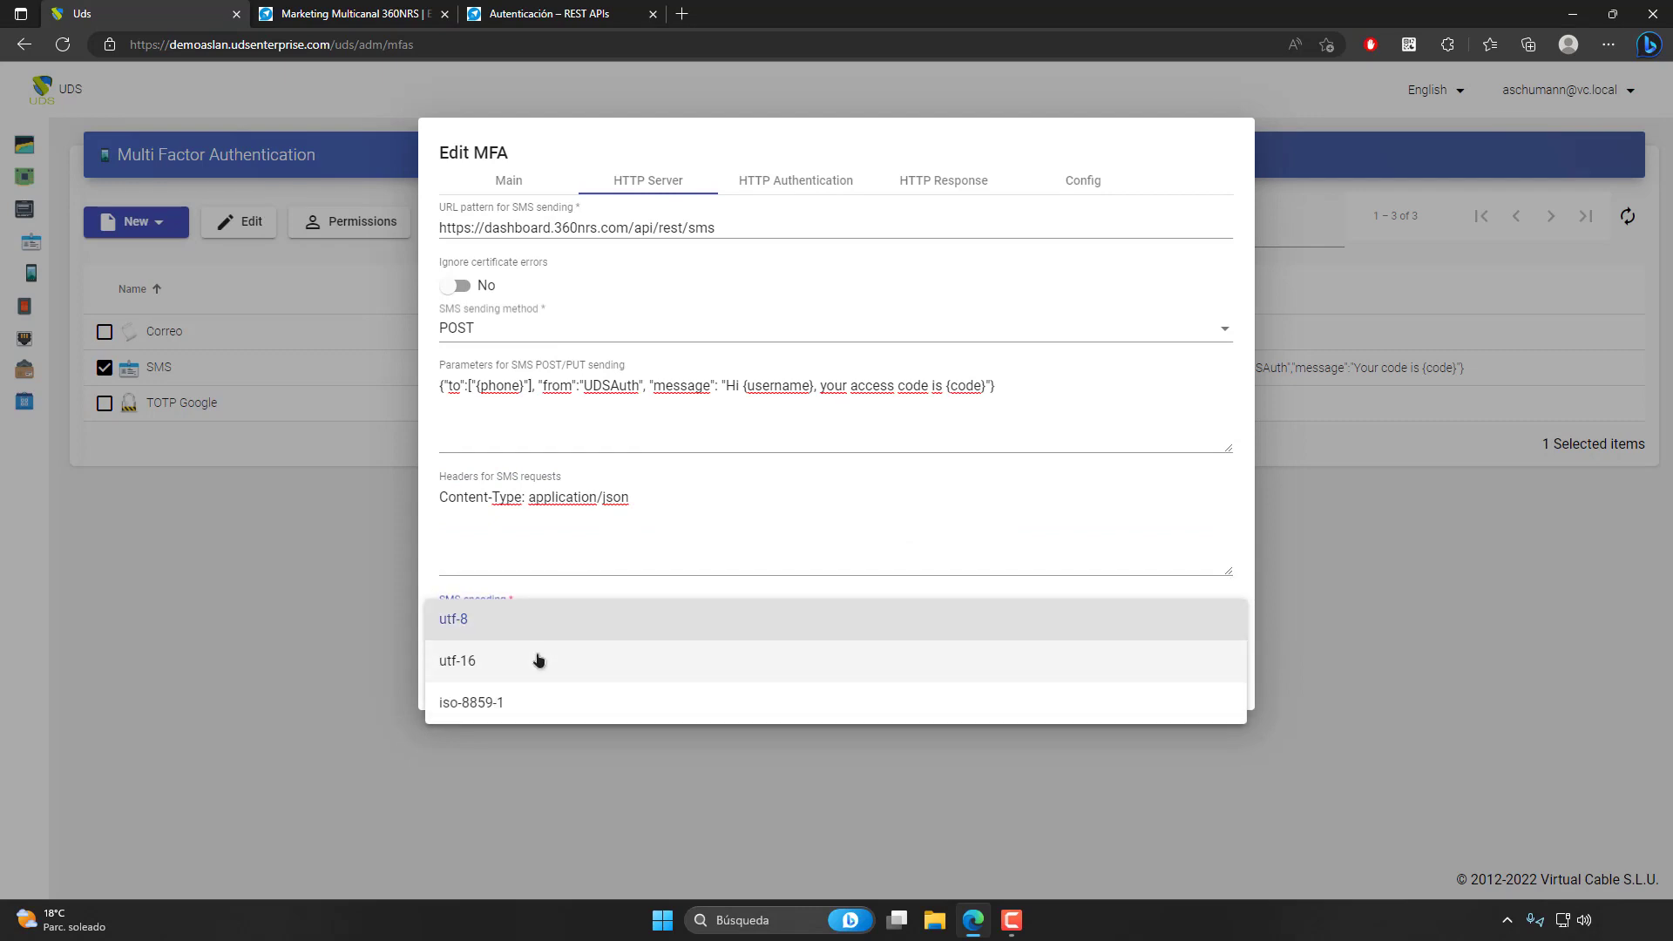
pyautogui.click(546, 551)
pyautogui.click(508, 627)
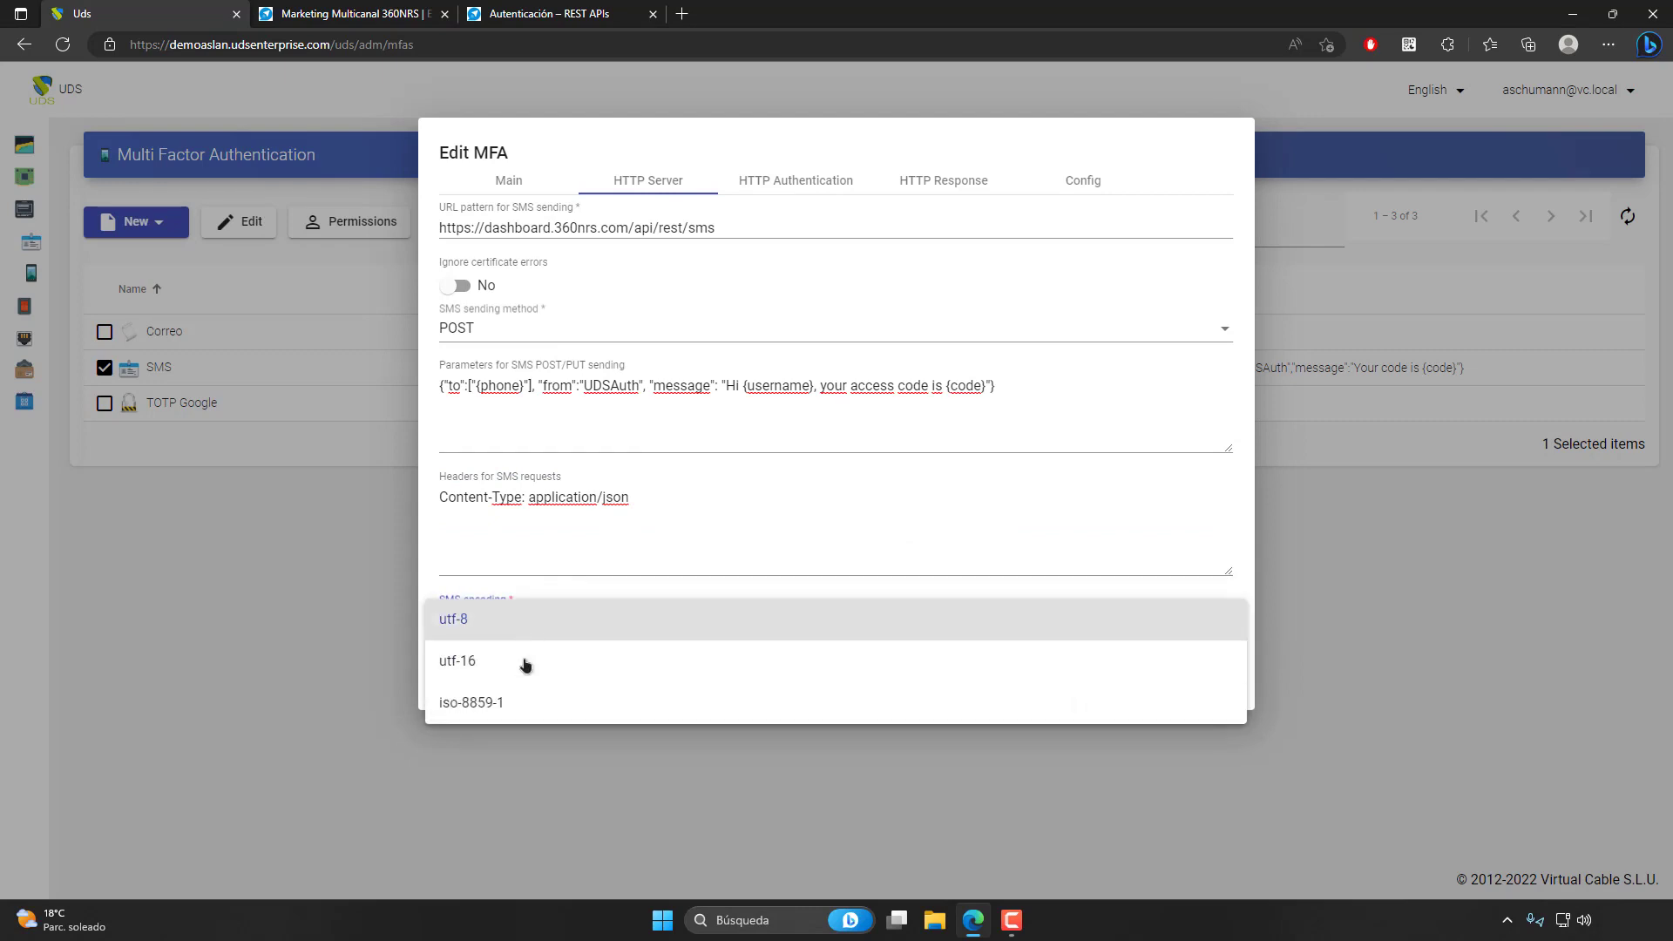
pyautogui.click(837, 184)
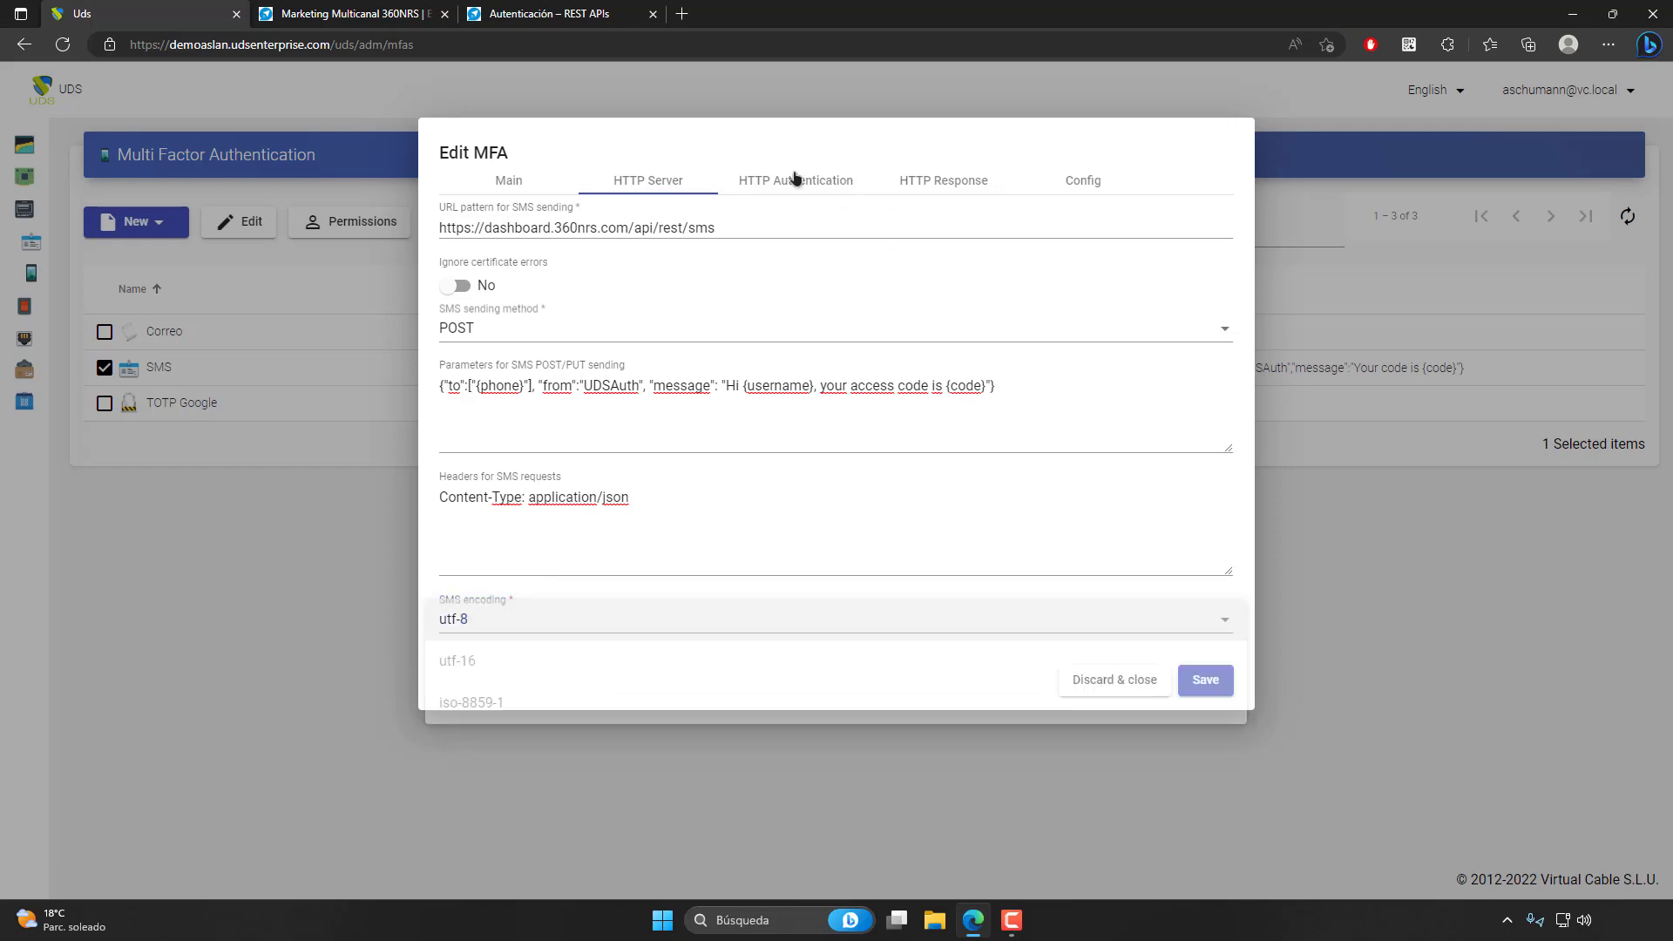
# - Review the SMS authenticator's HTTP authentication and response settings, and bring up its error action and network configuration
pyautogui.click(795, 177)
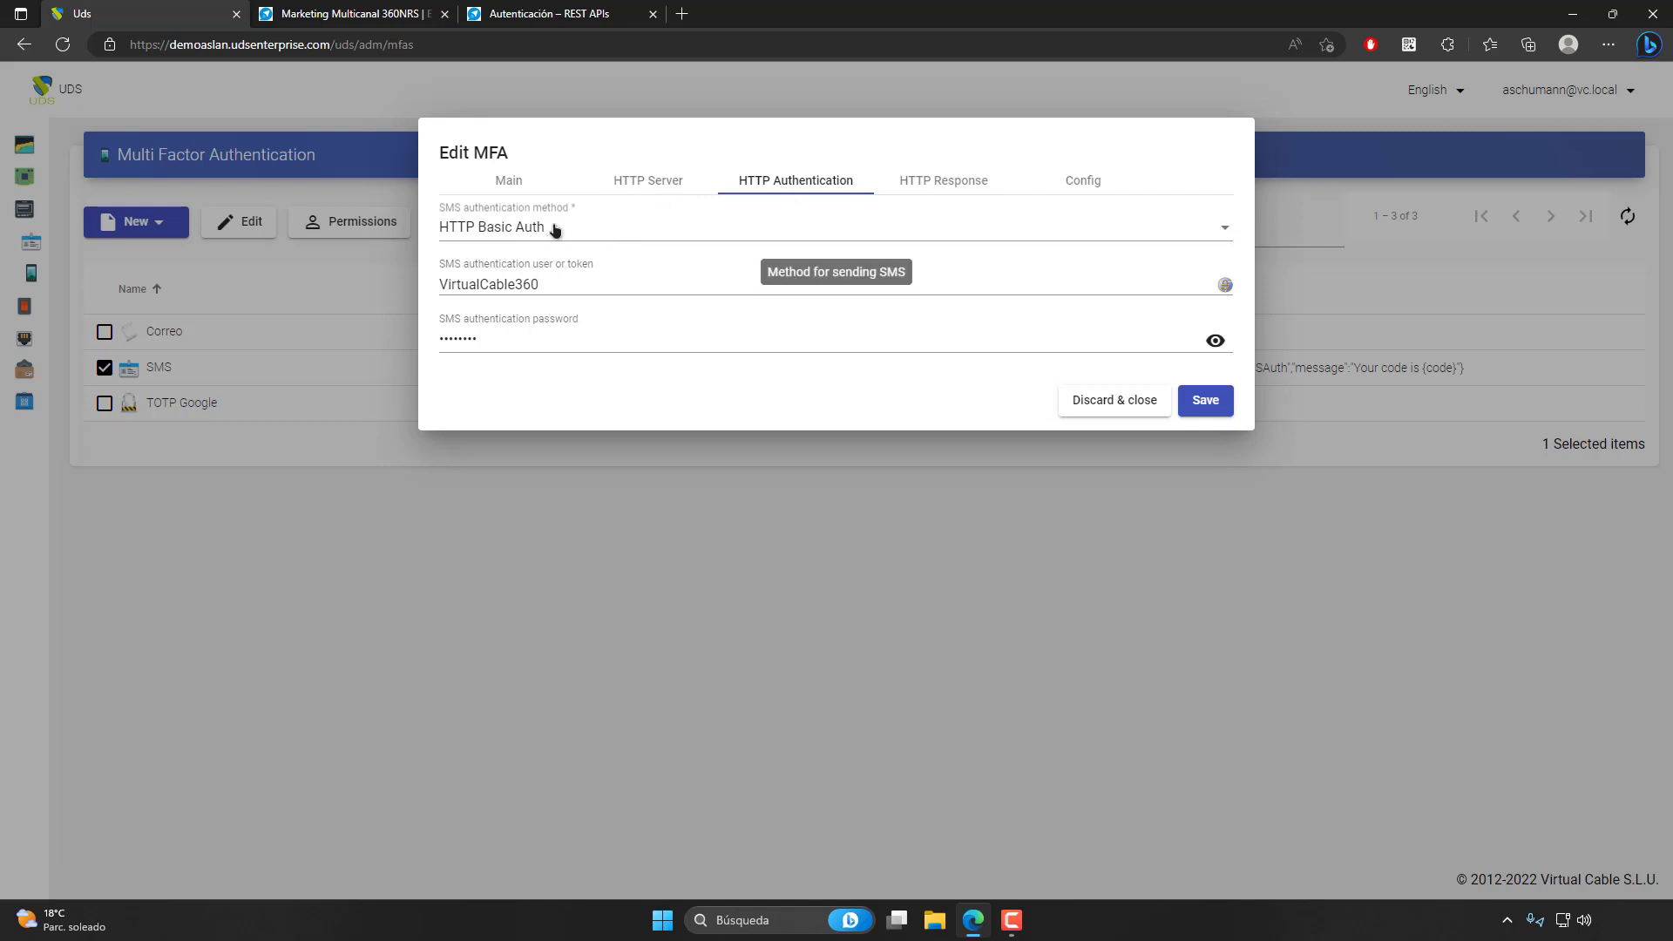
pyautogui.moveTo(588, 287); pyautogui.dragTo(379, 289)
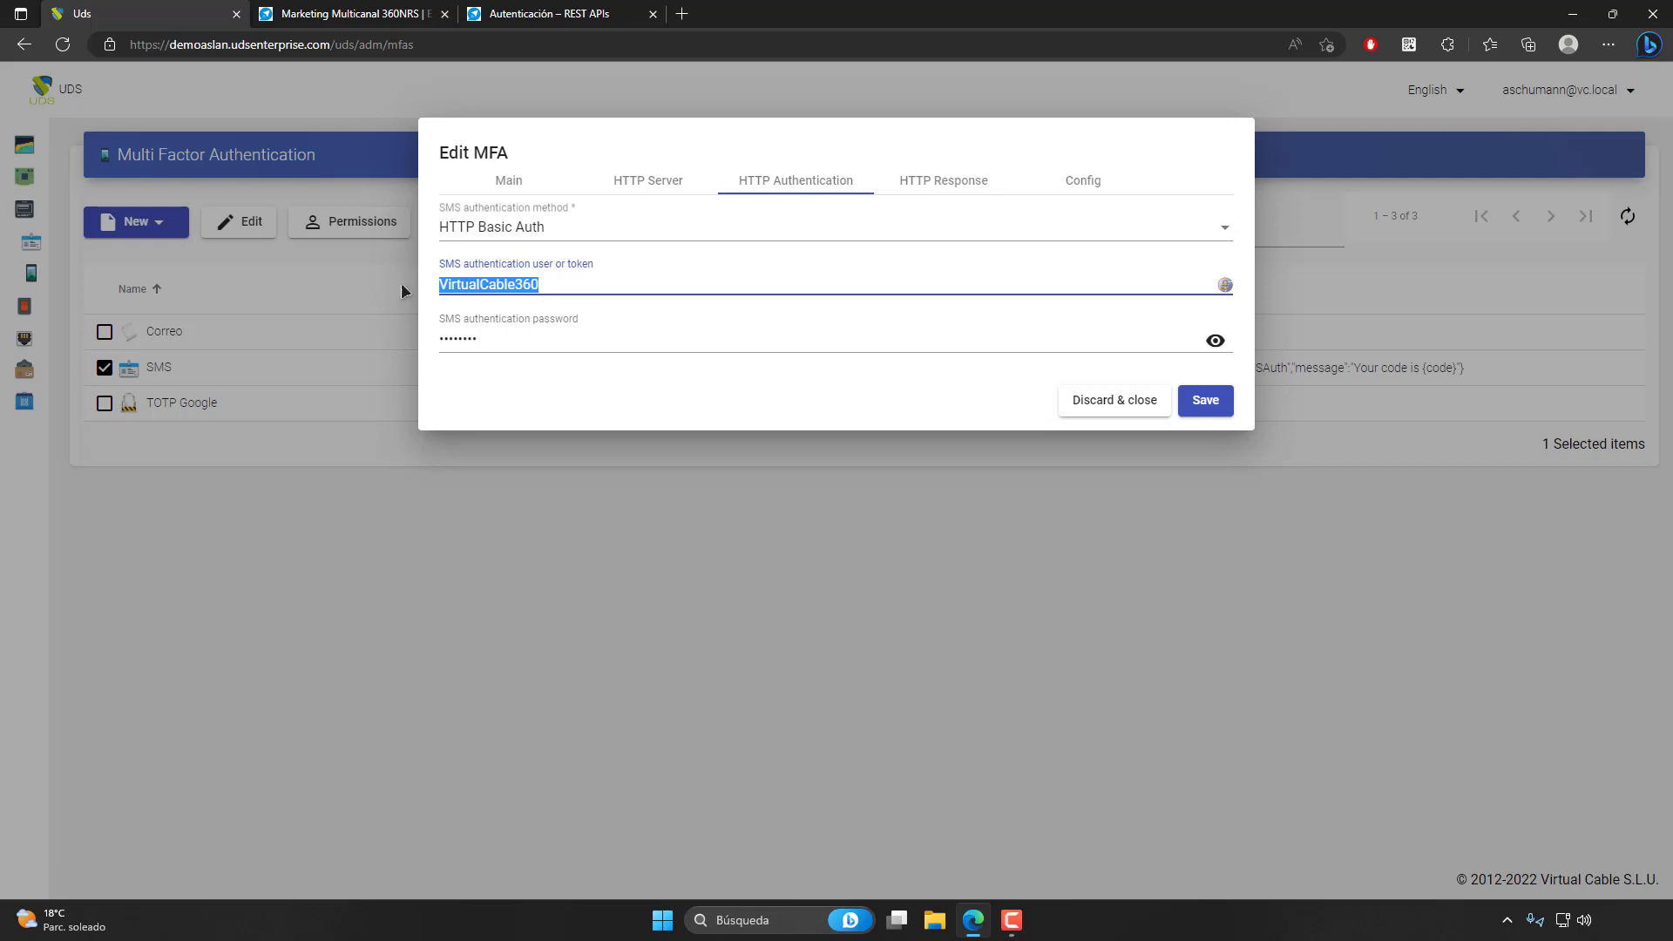
pyautogui.click(424, 275)
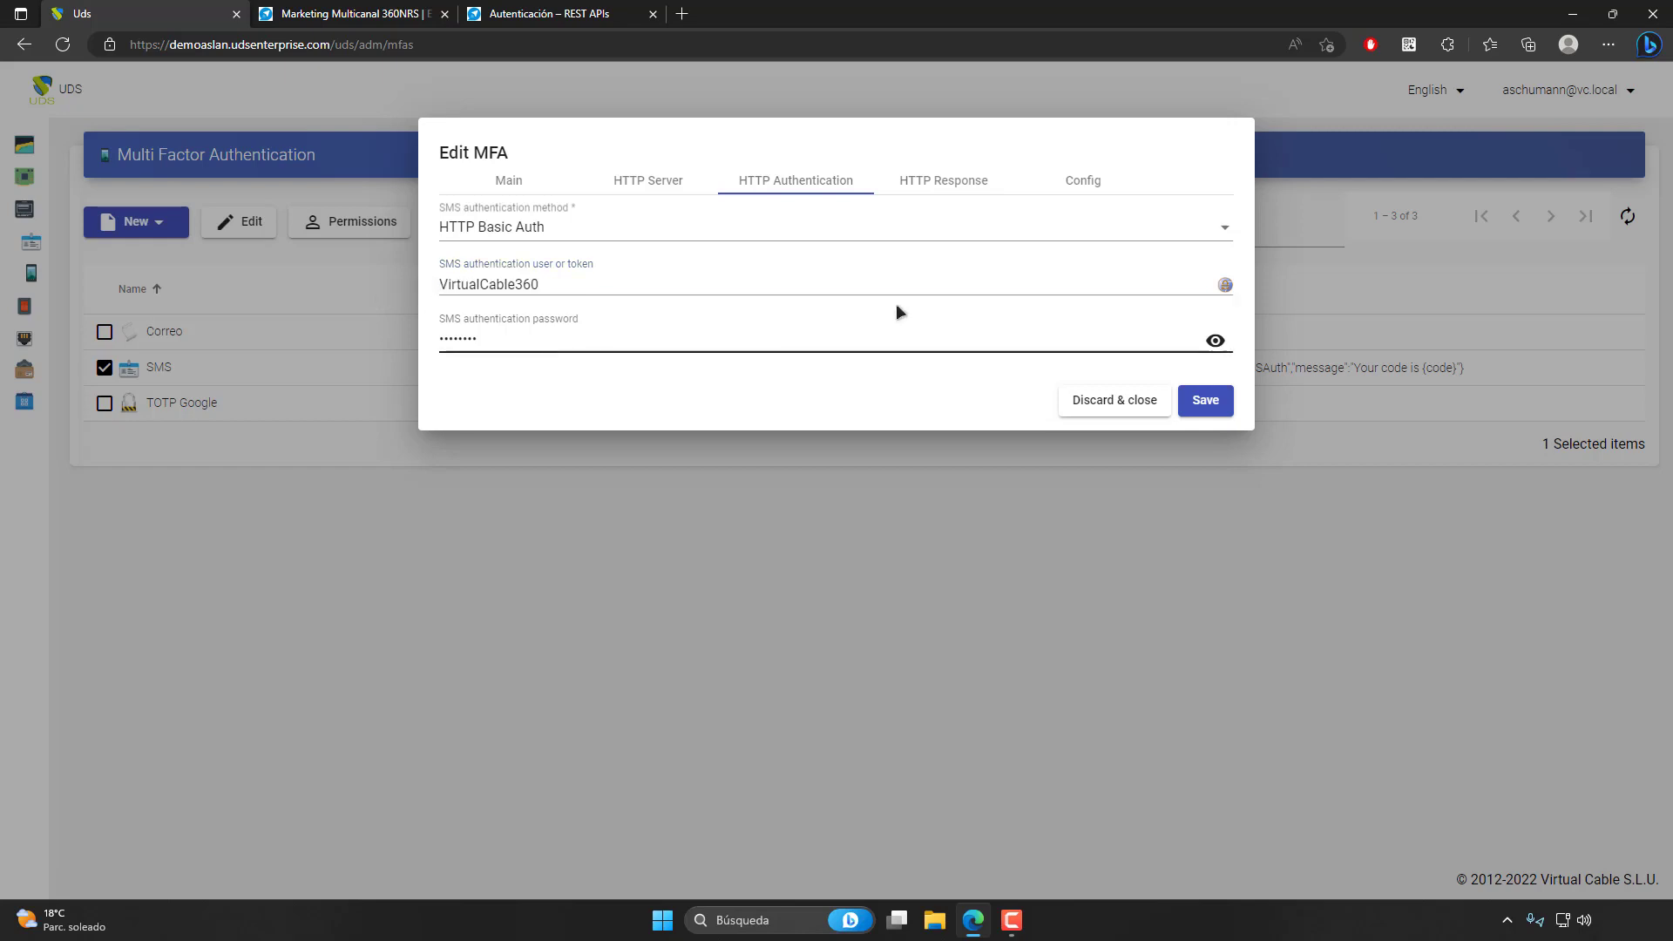
pyautogui.click(913, 183)
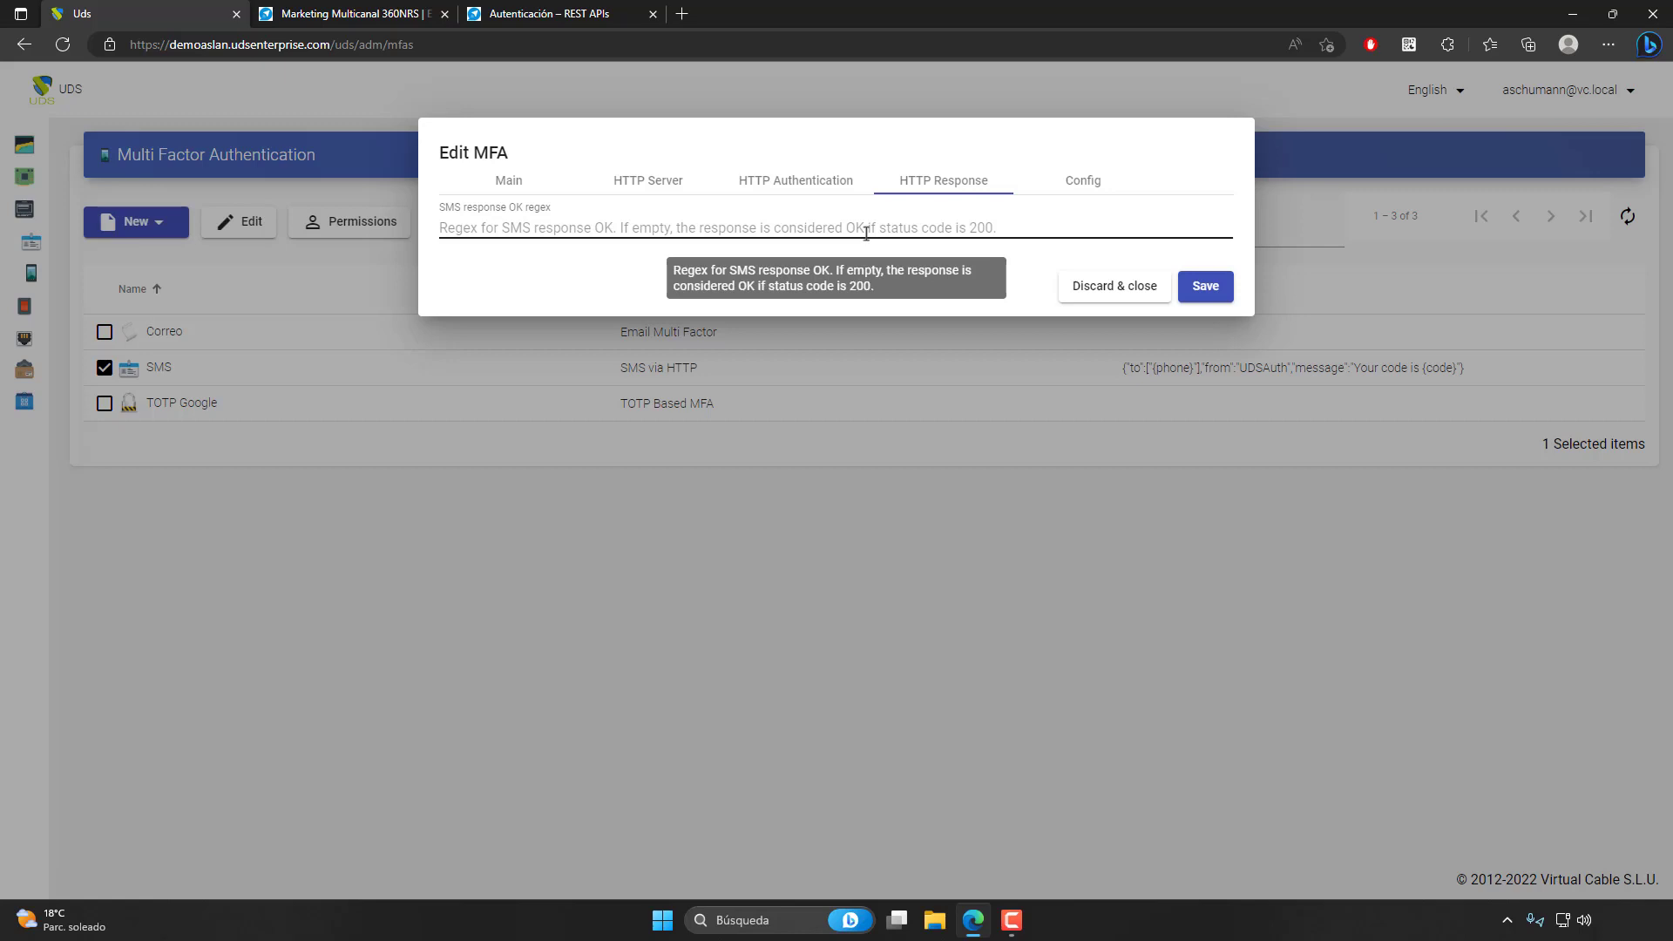
pyautogui.click(1083, 179)
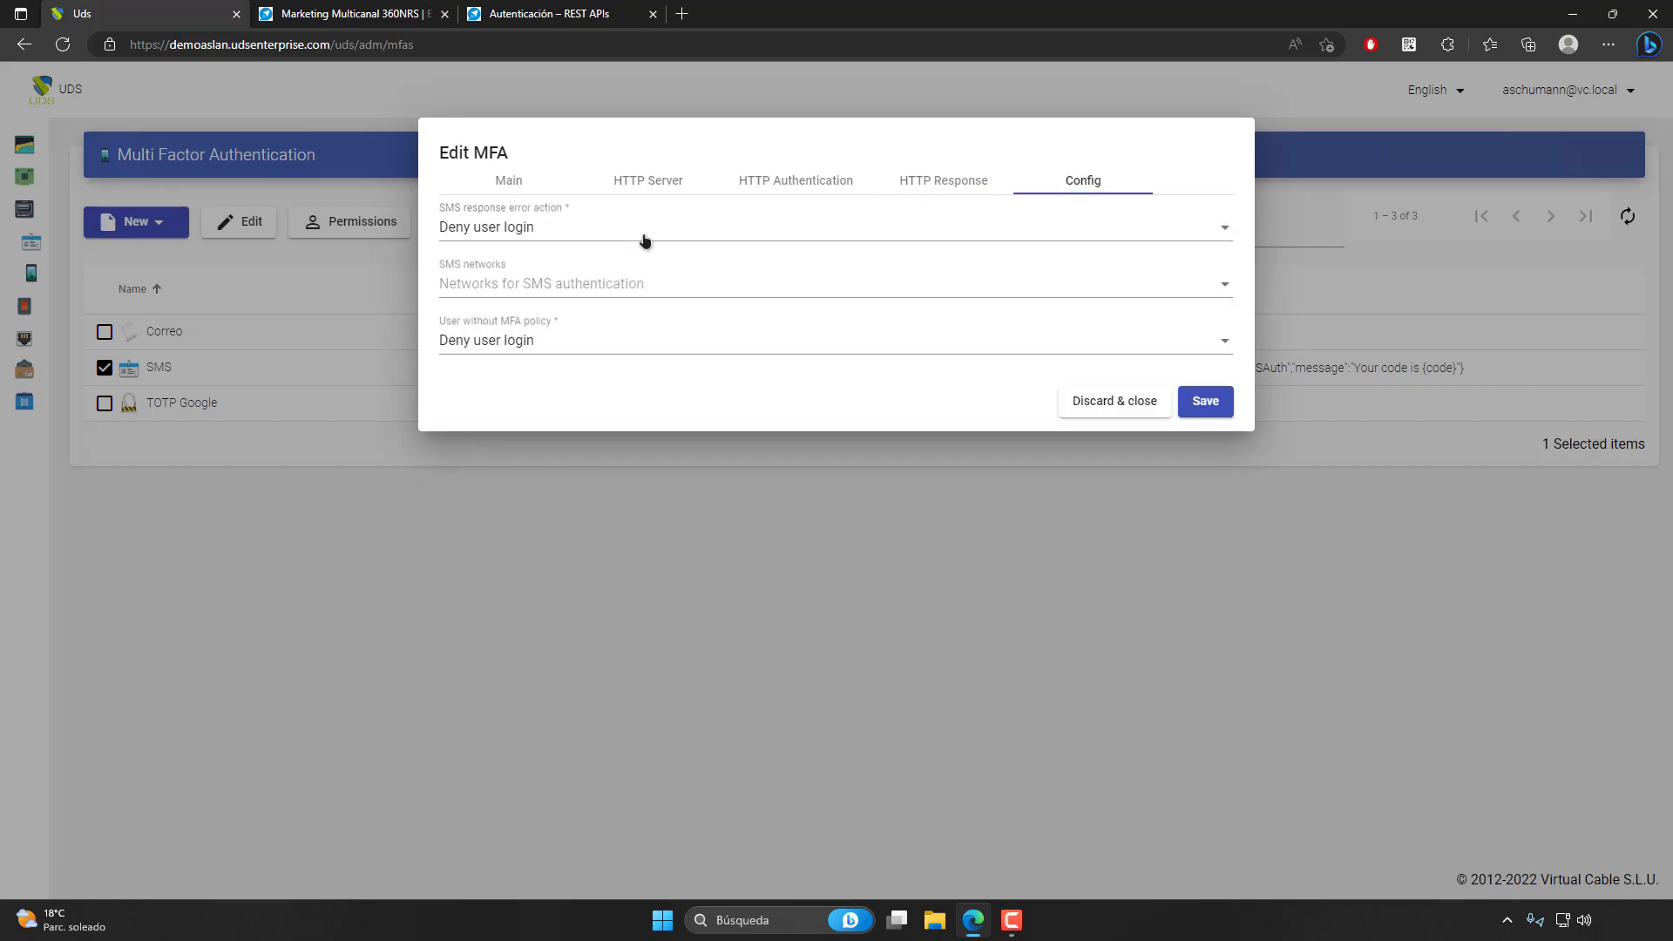
# - Examine the available actions for an SMS response error in the authenticator's configuration
pyautogui.click(542, 240)
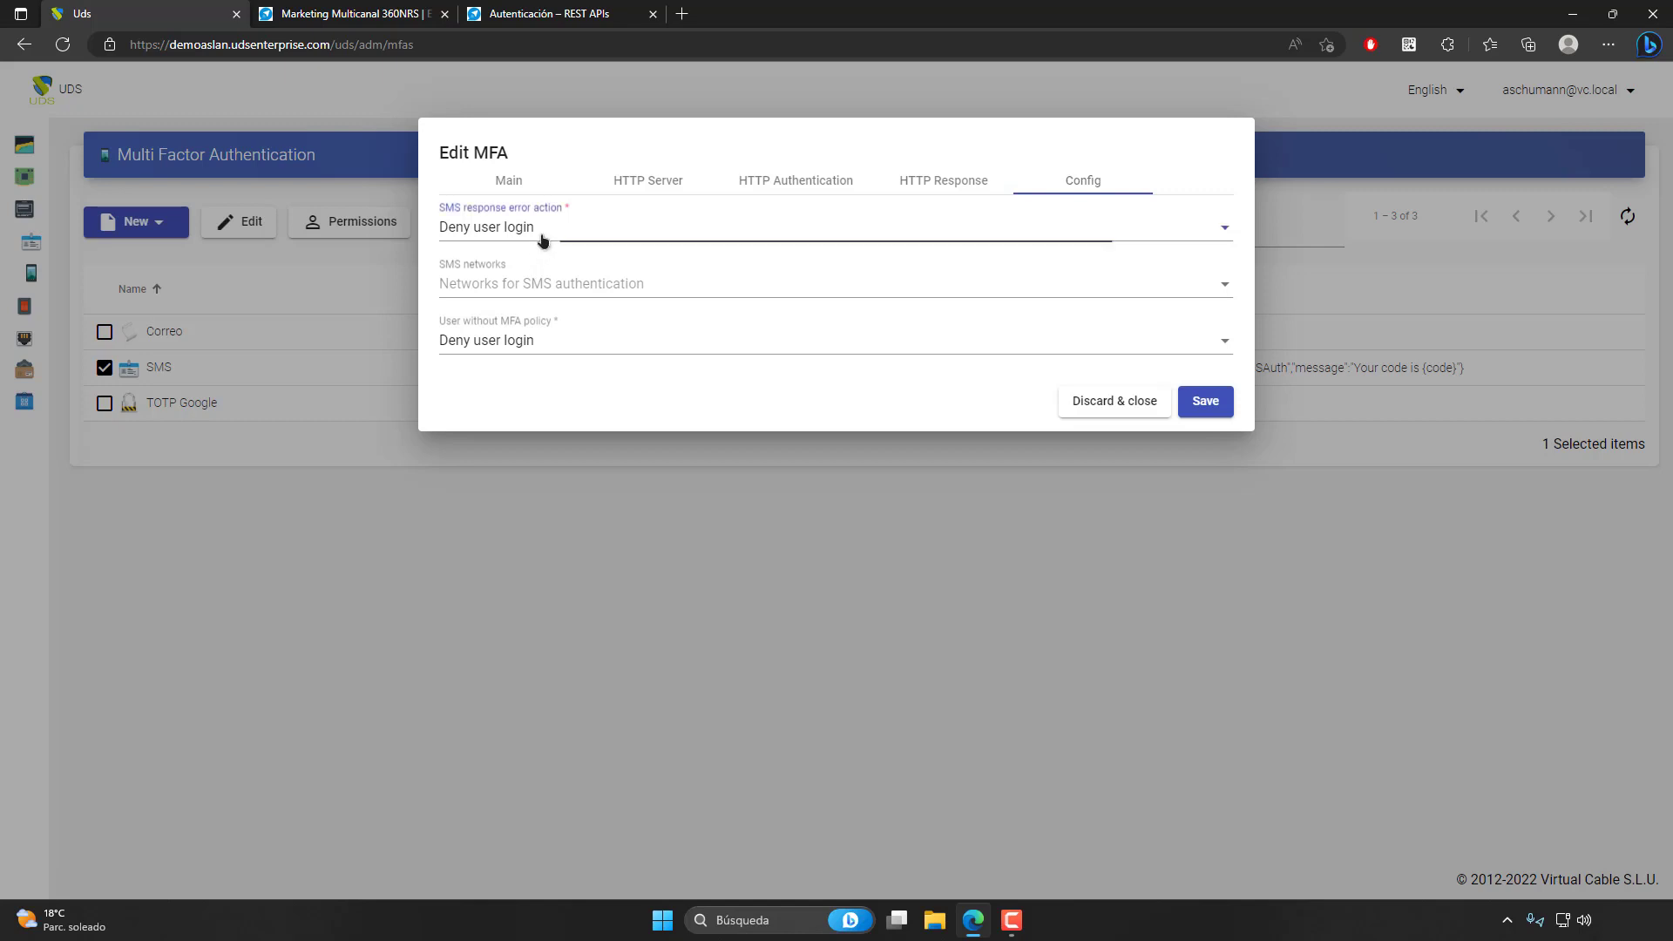
pyautogui.click(650, 380)
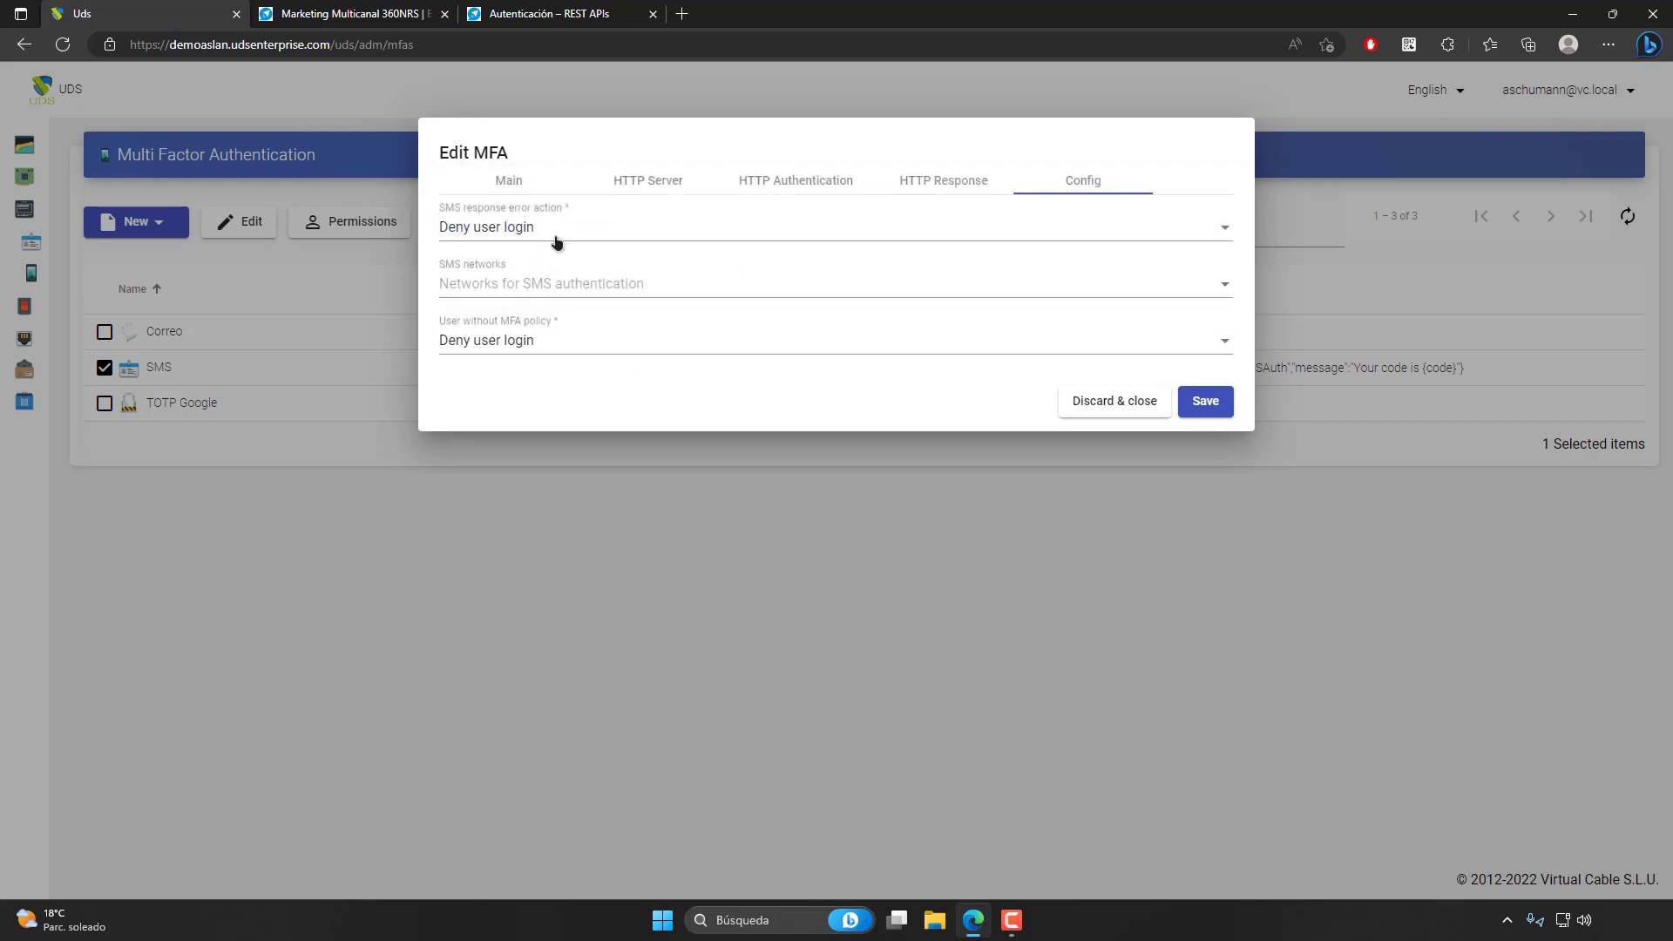
pyautogui.click(558, 241)
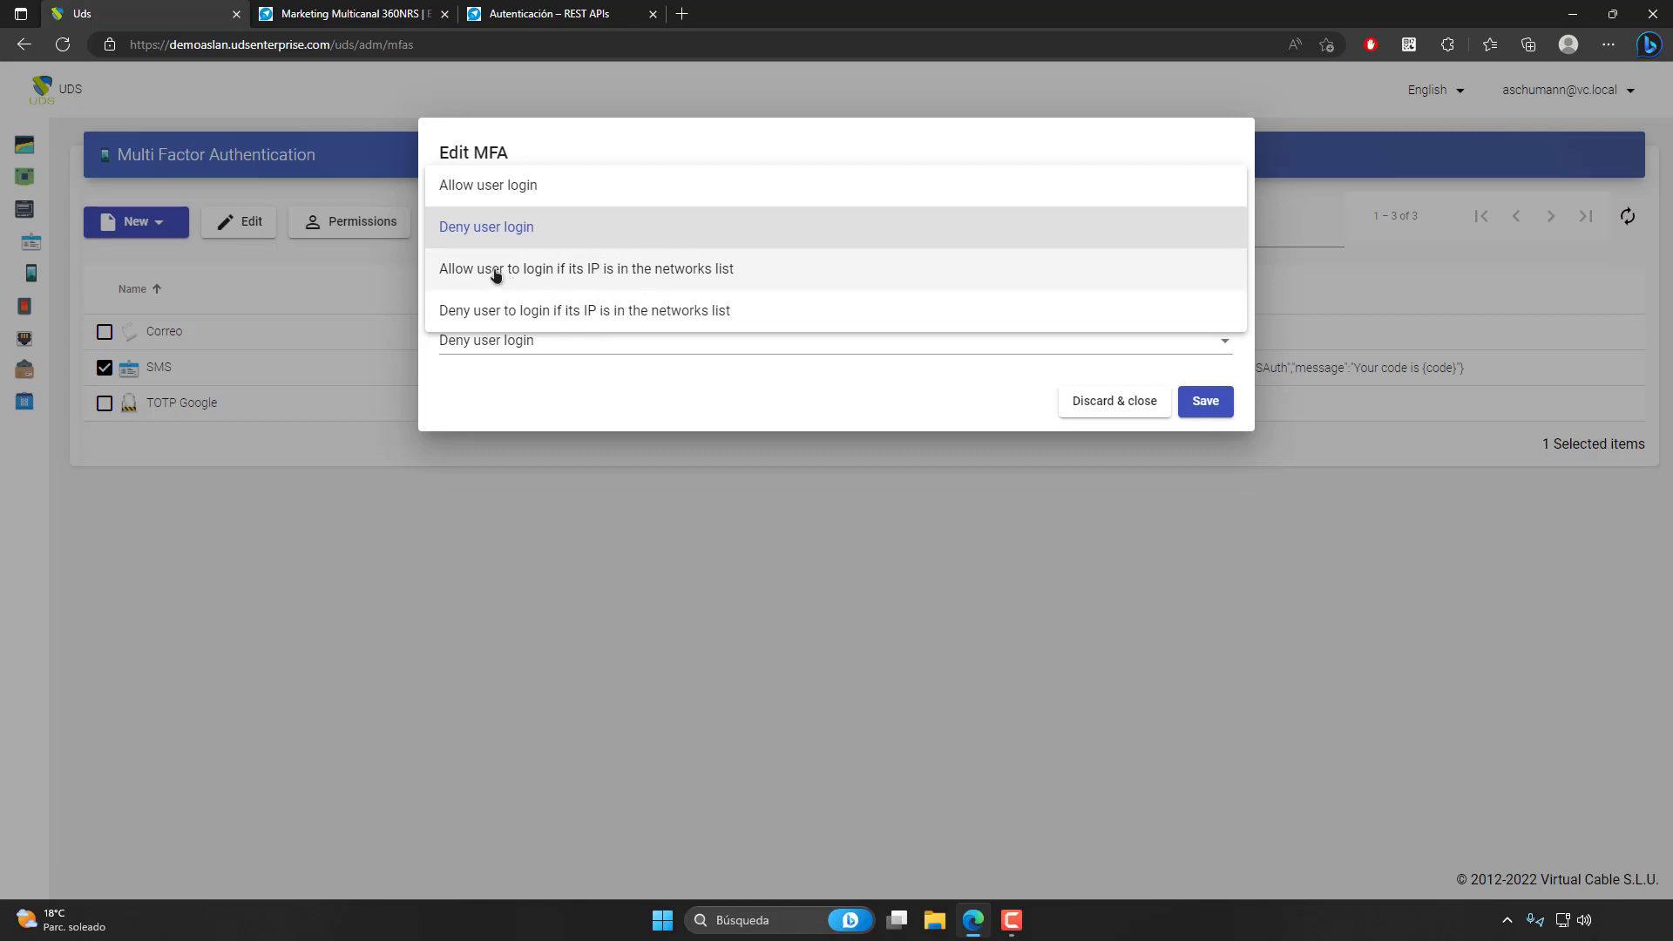
pyautogui.click(664, 366)
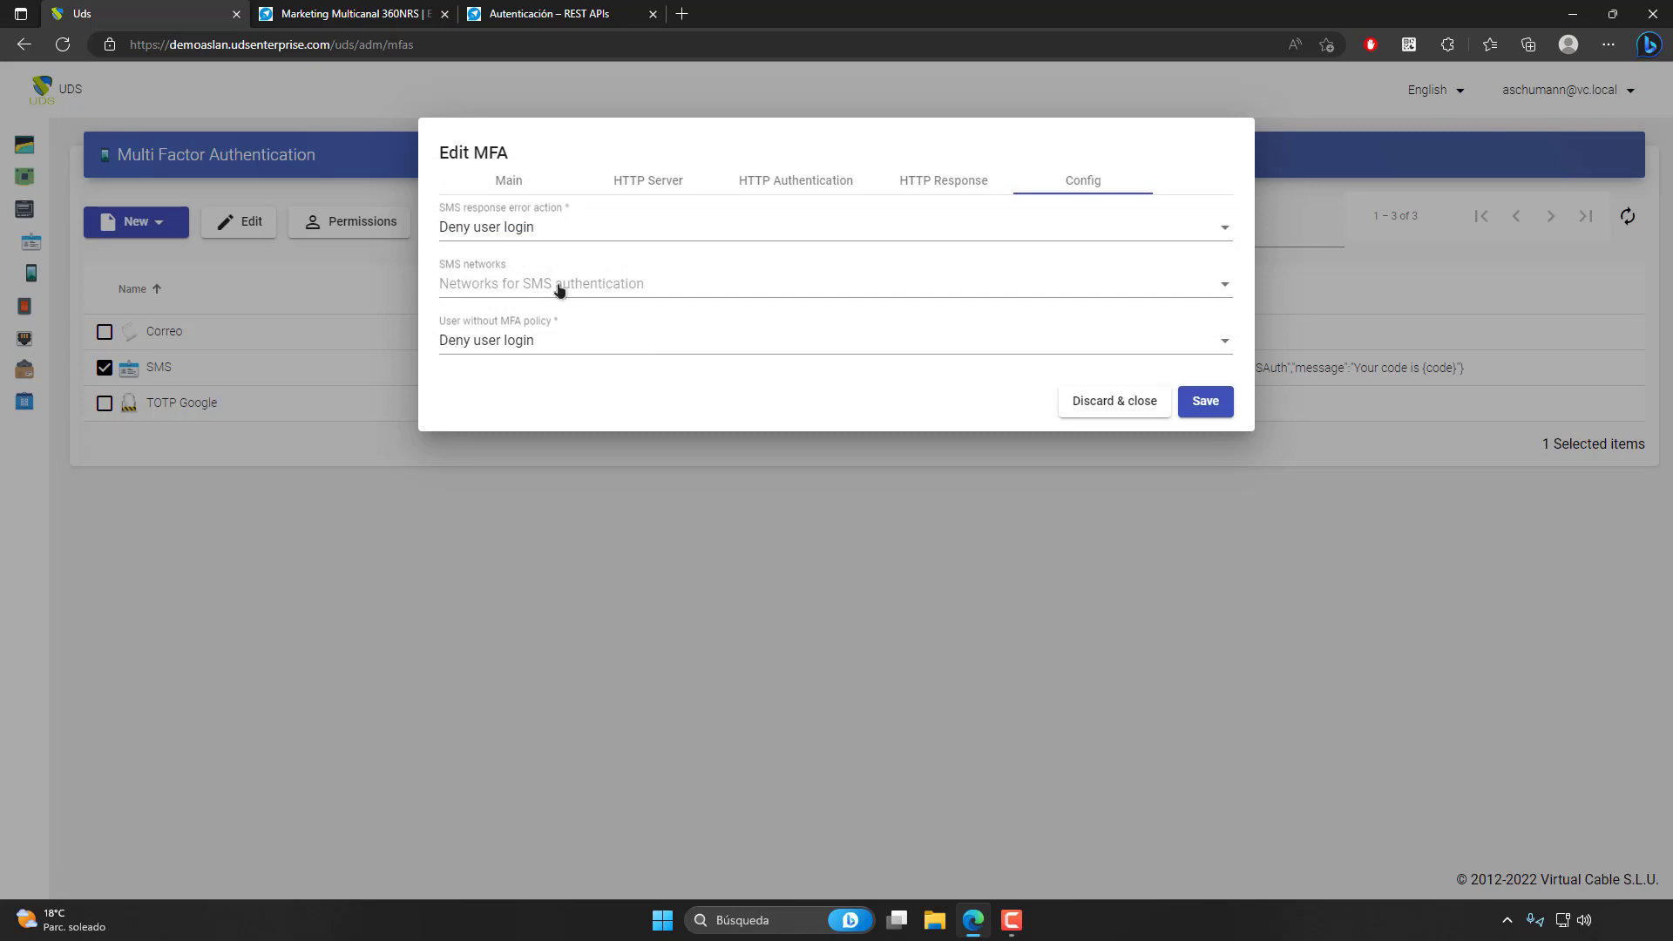
# - Examine the selectable SMS networks and the policy options for users without MFA
pyautogui.click(560, 290)
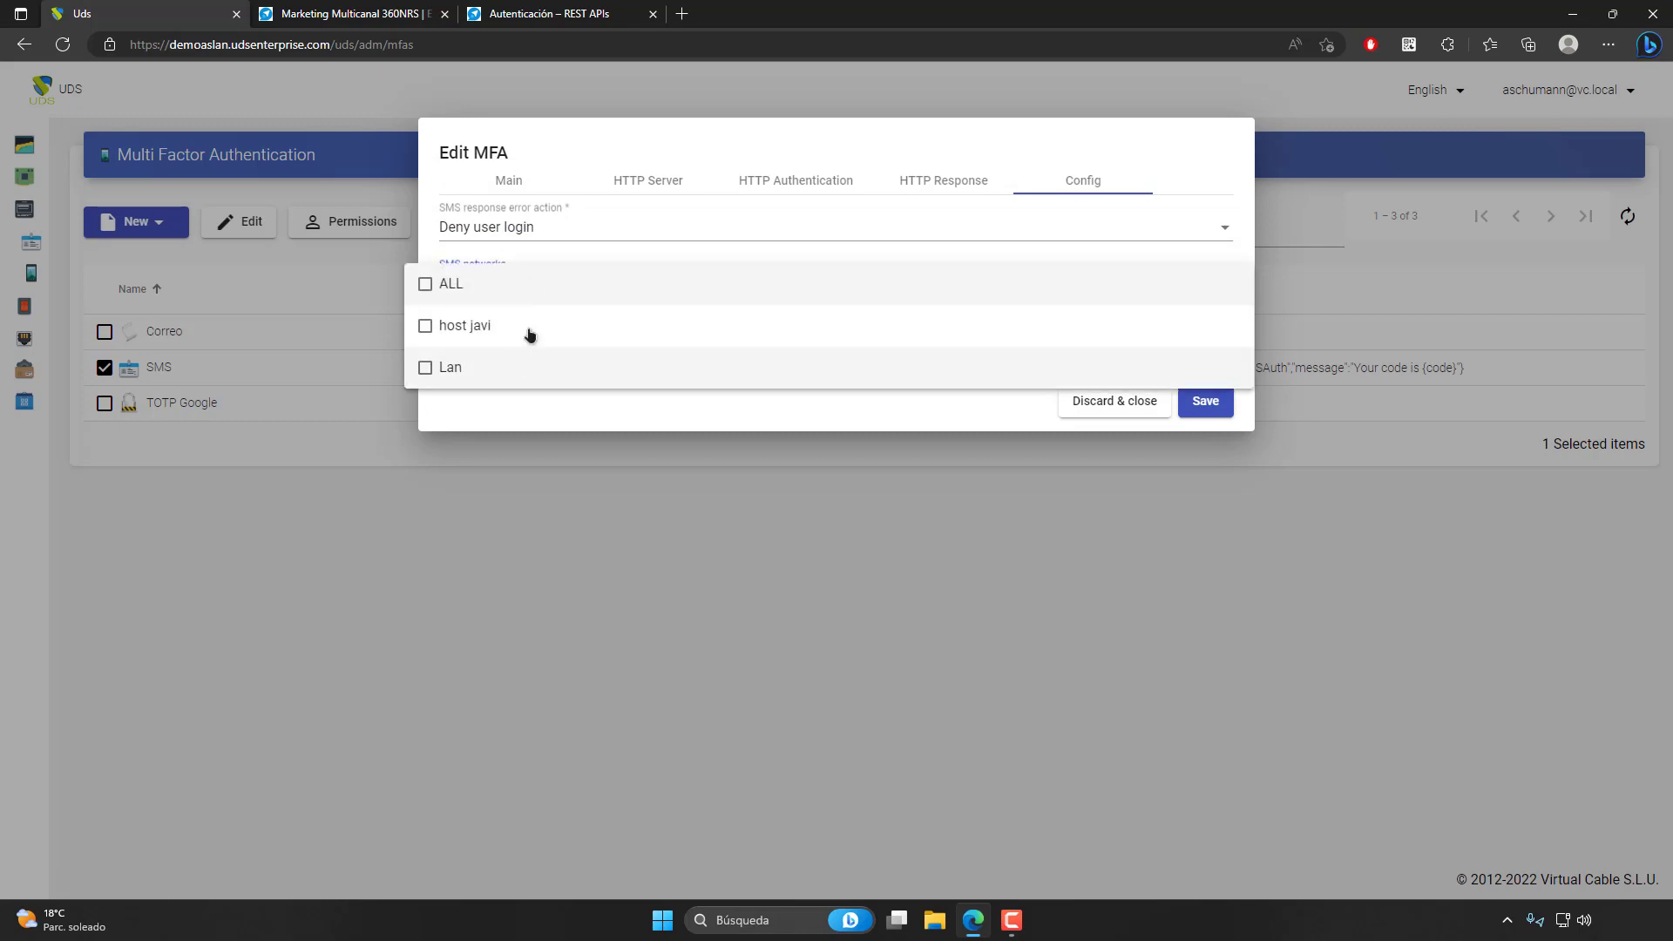
pyautogui.click(532, 405)
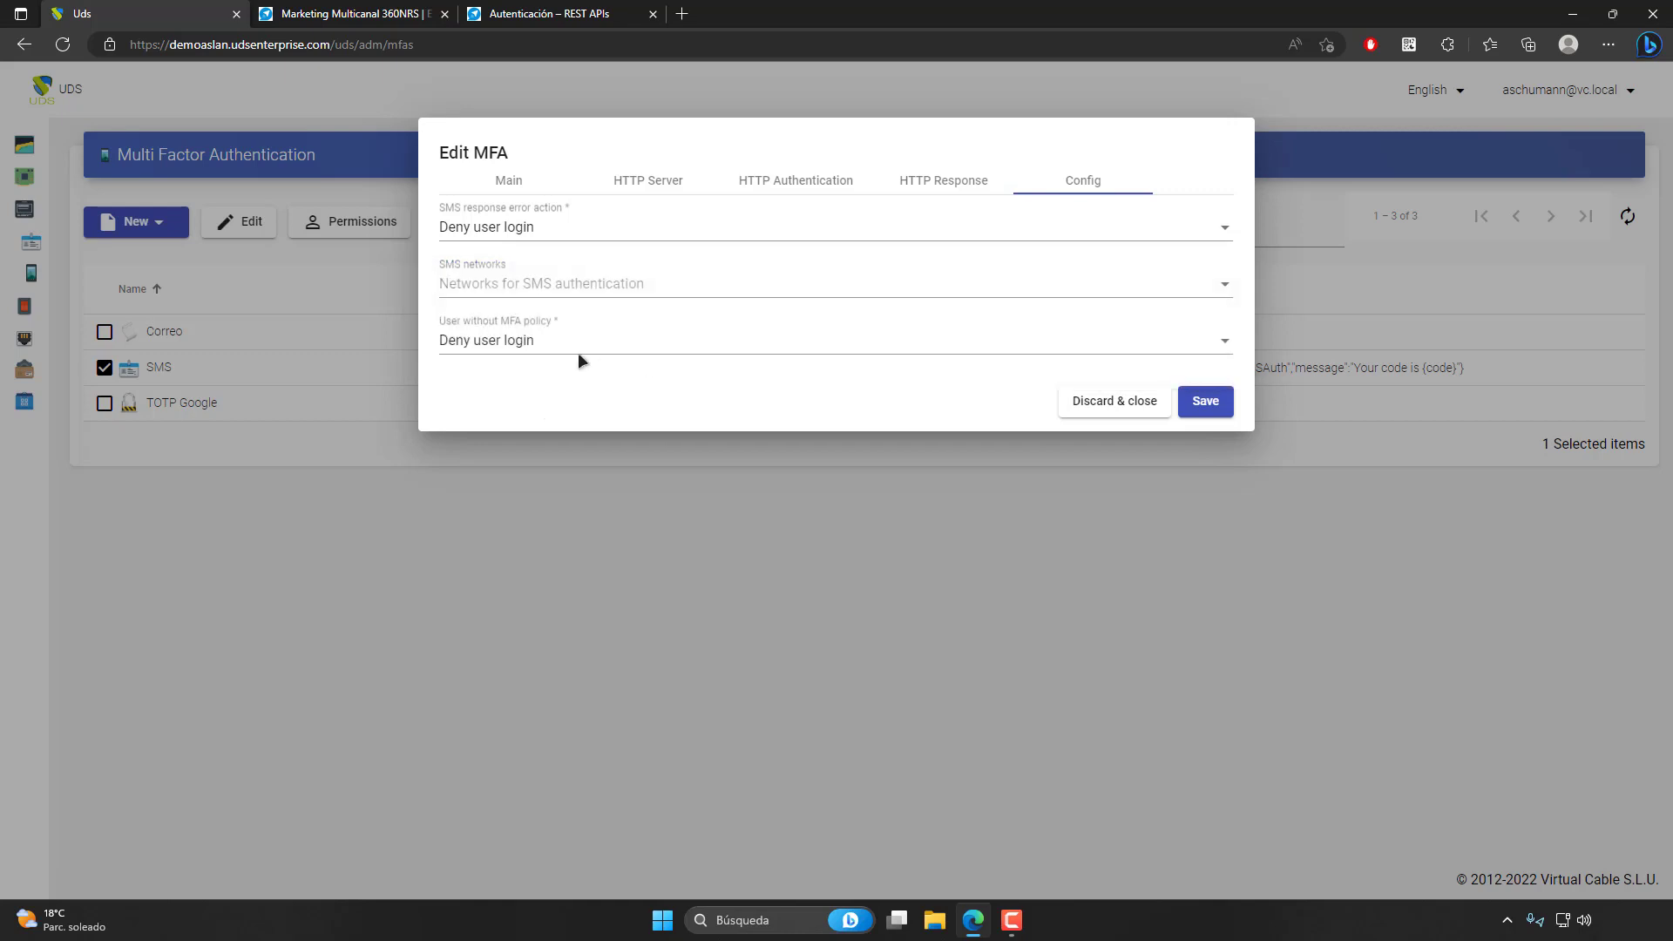
pyautogui.click(514, 341)
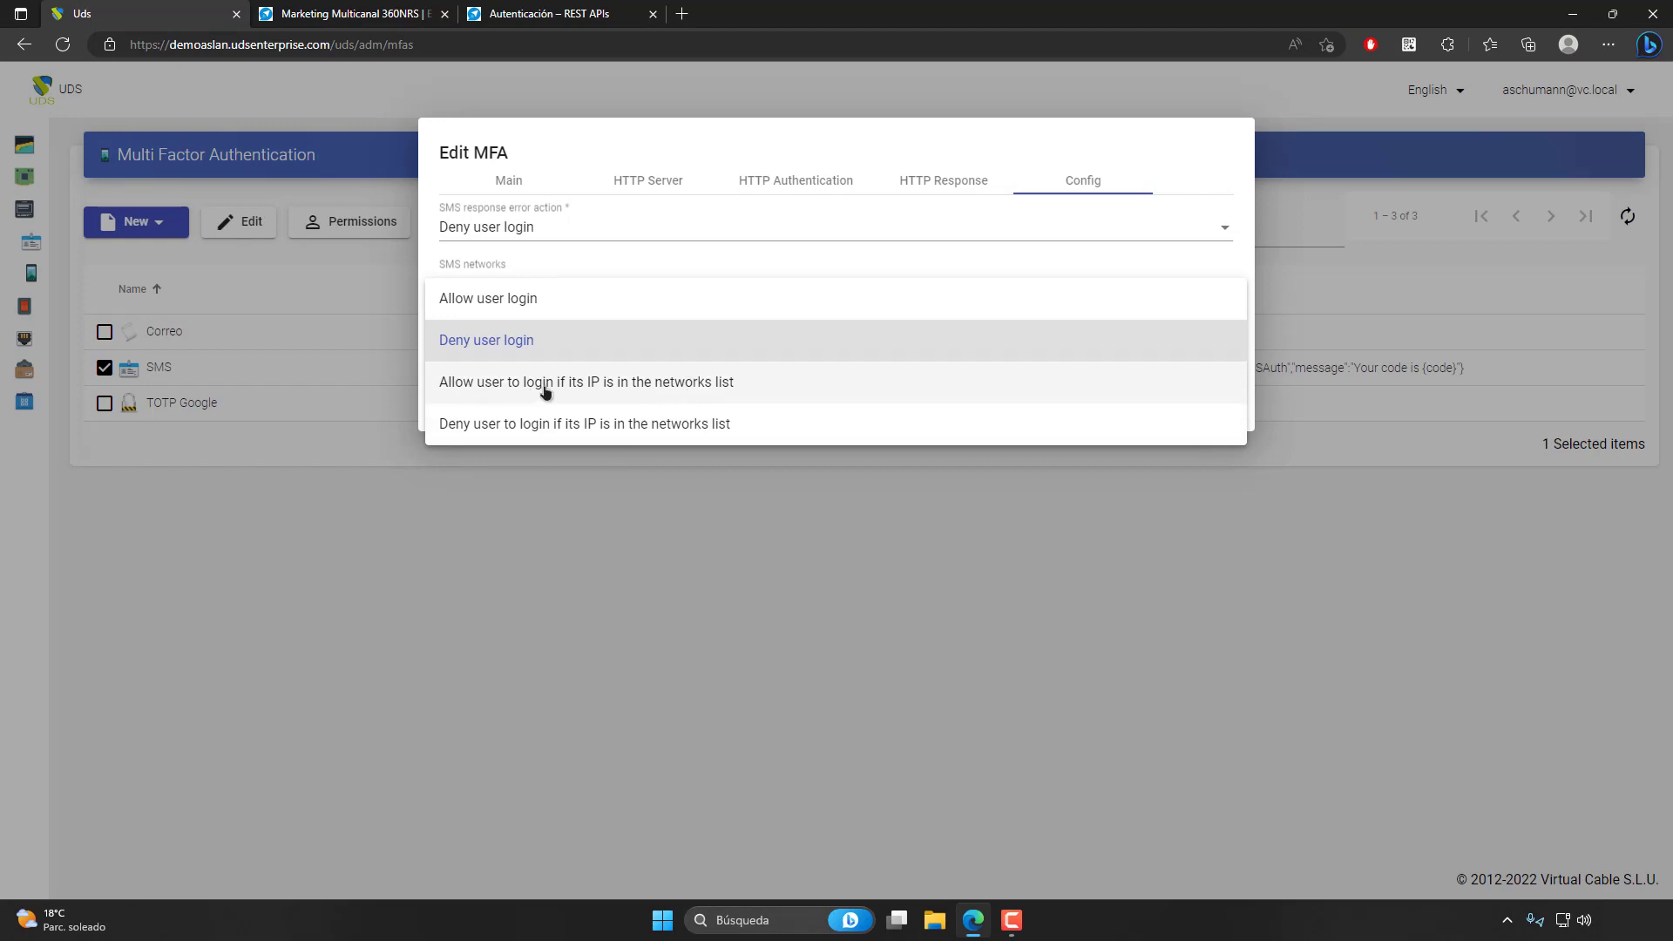
pyautogui.click(683, 269)
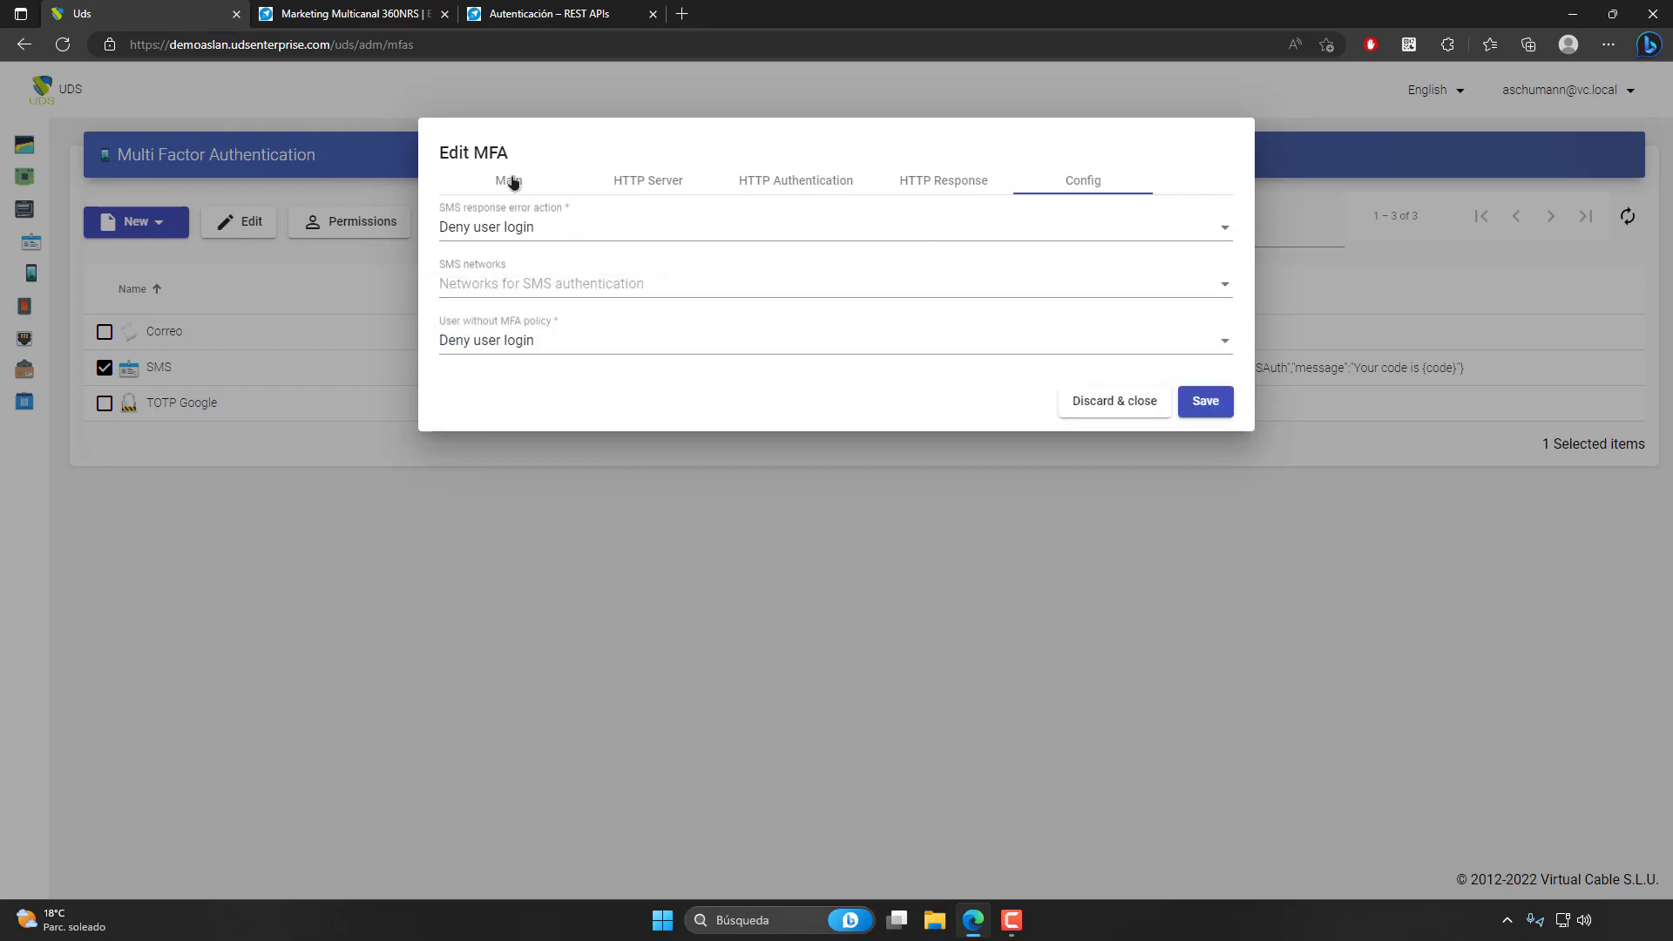
# - Return to the SMS authenticator's general settings and save the MFA configuration
pyautogui.click(512, 181)
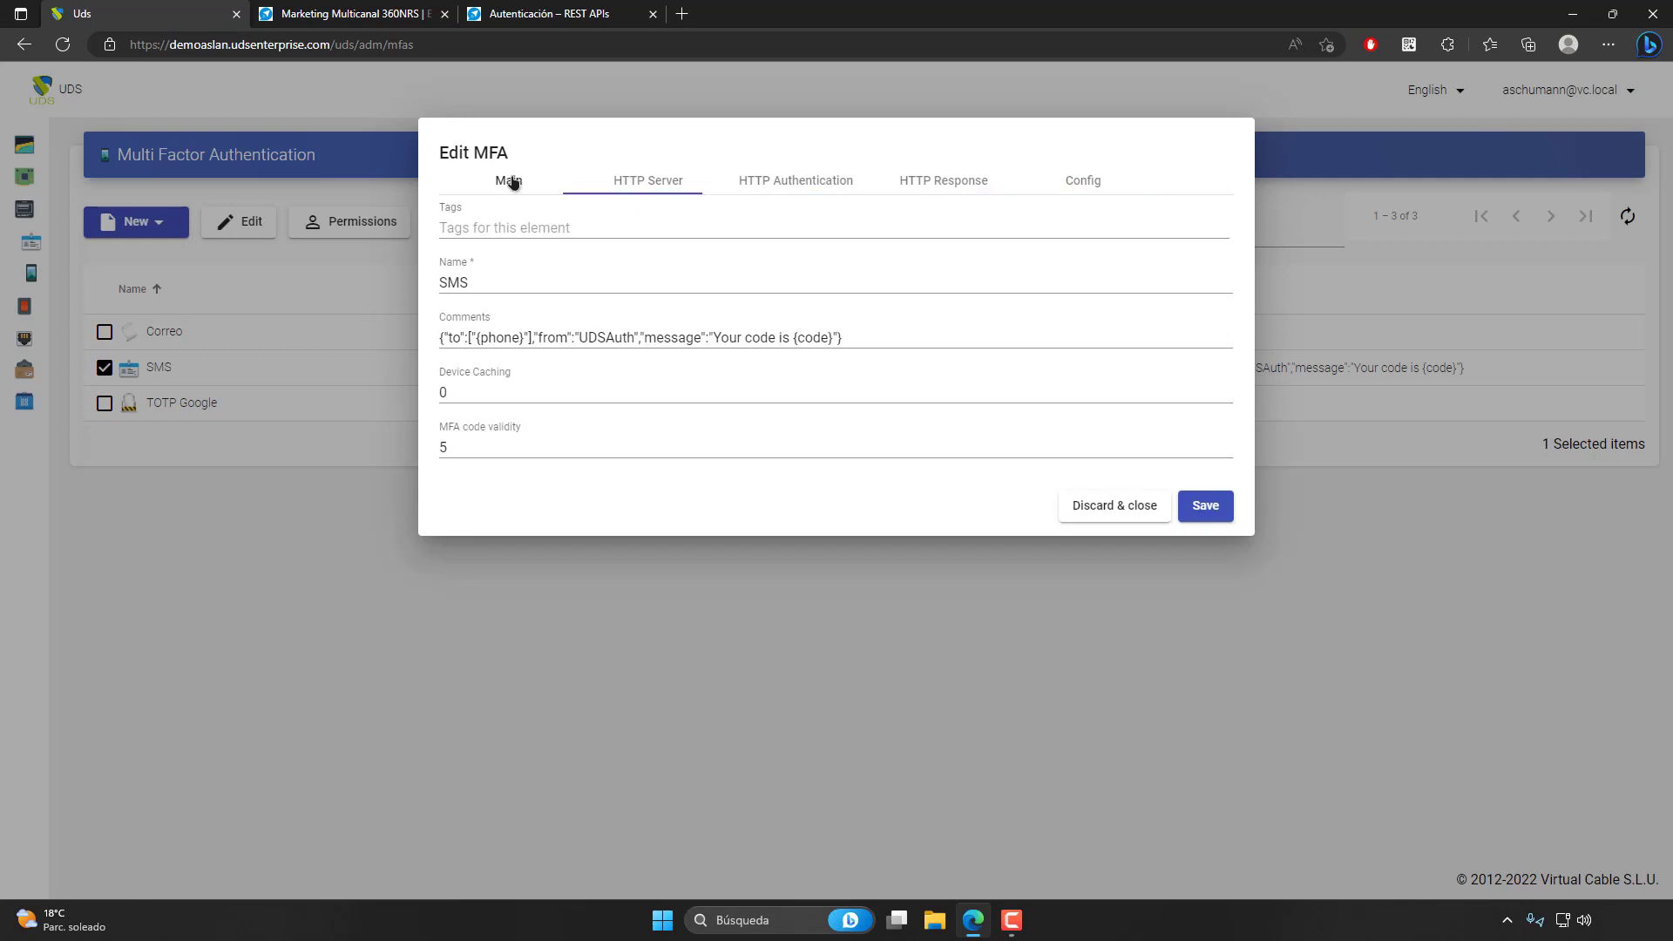
pyautogui.click(1198, 506)
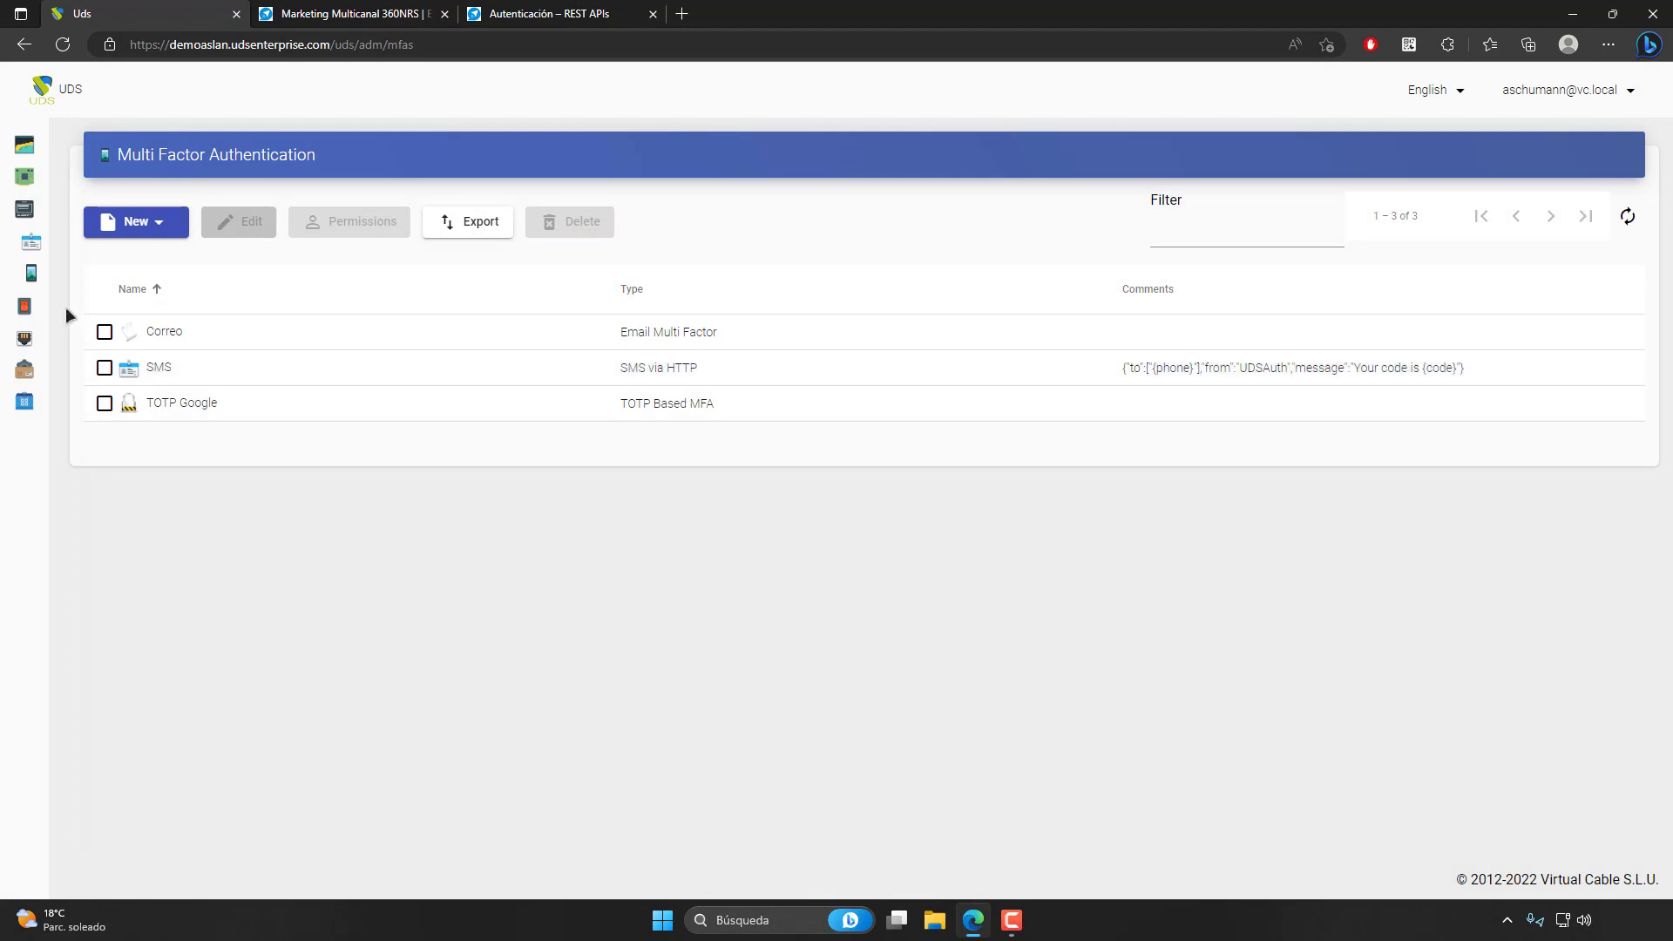
# - Find the ***SMS Internal authenticator in the Authenticators list and open its users
pyautogui.click(94, 237)
pyautogui.click(346, 335)
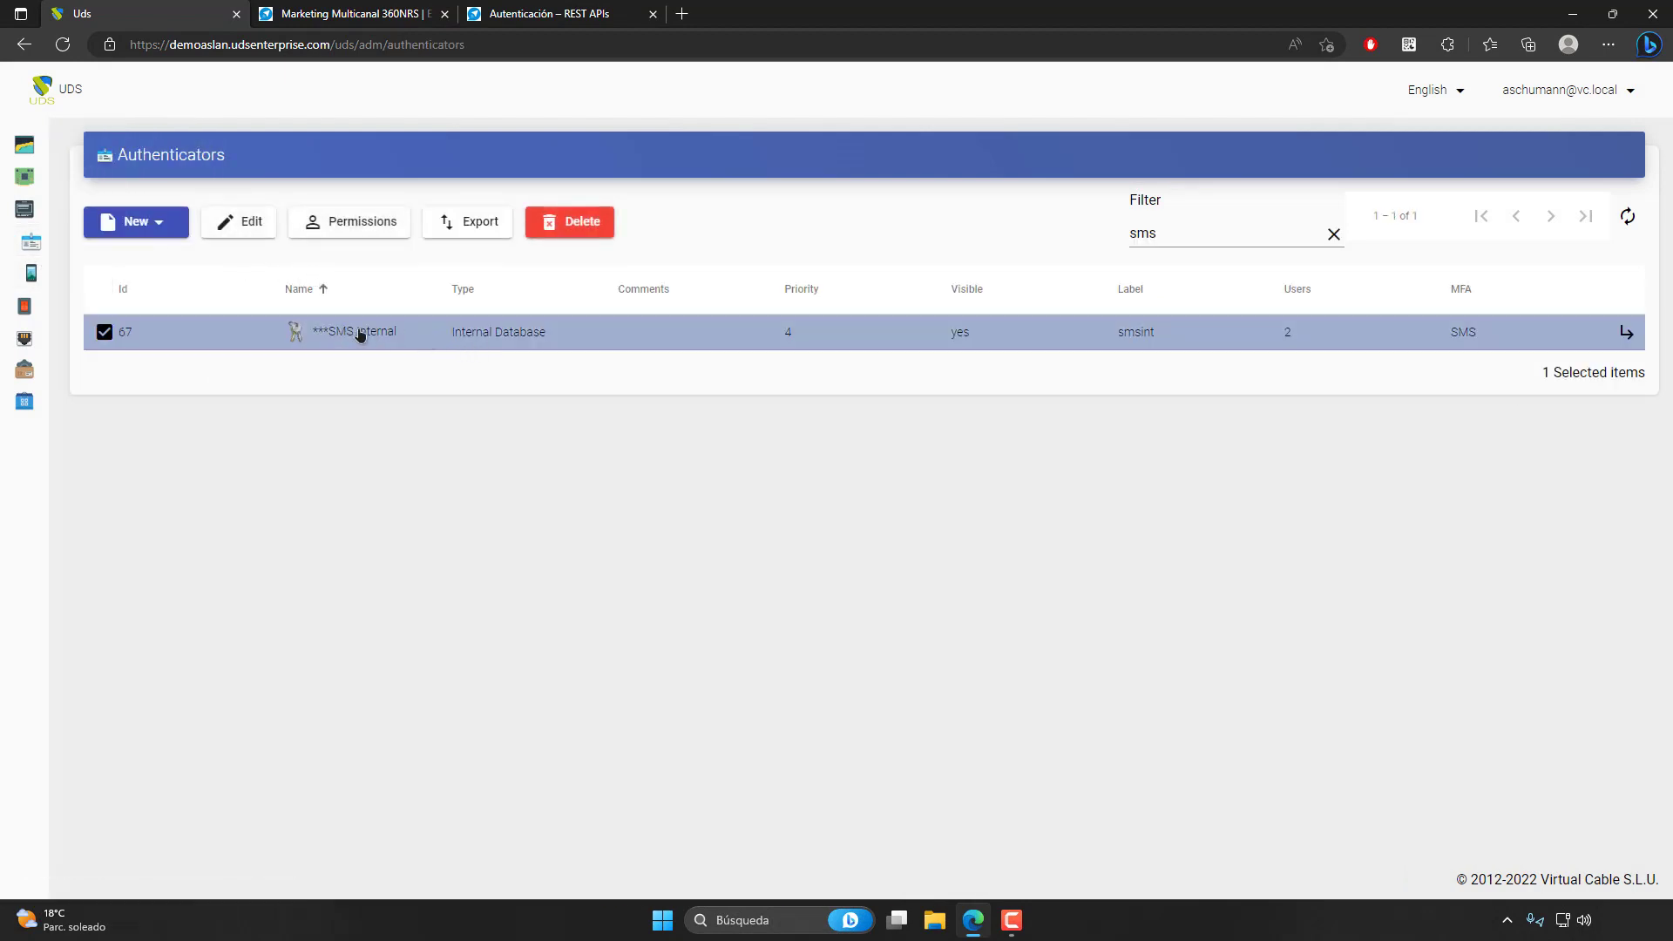
pyautogui.doubleClick(360, 335)
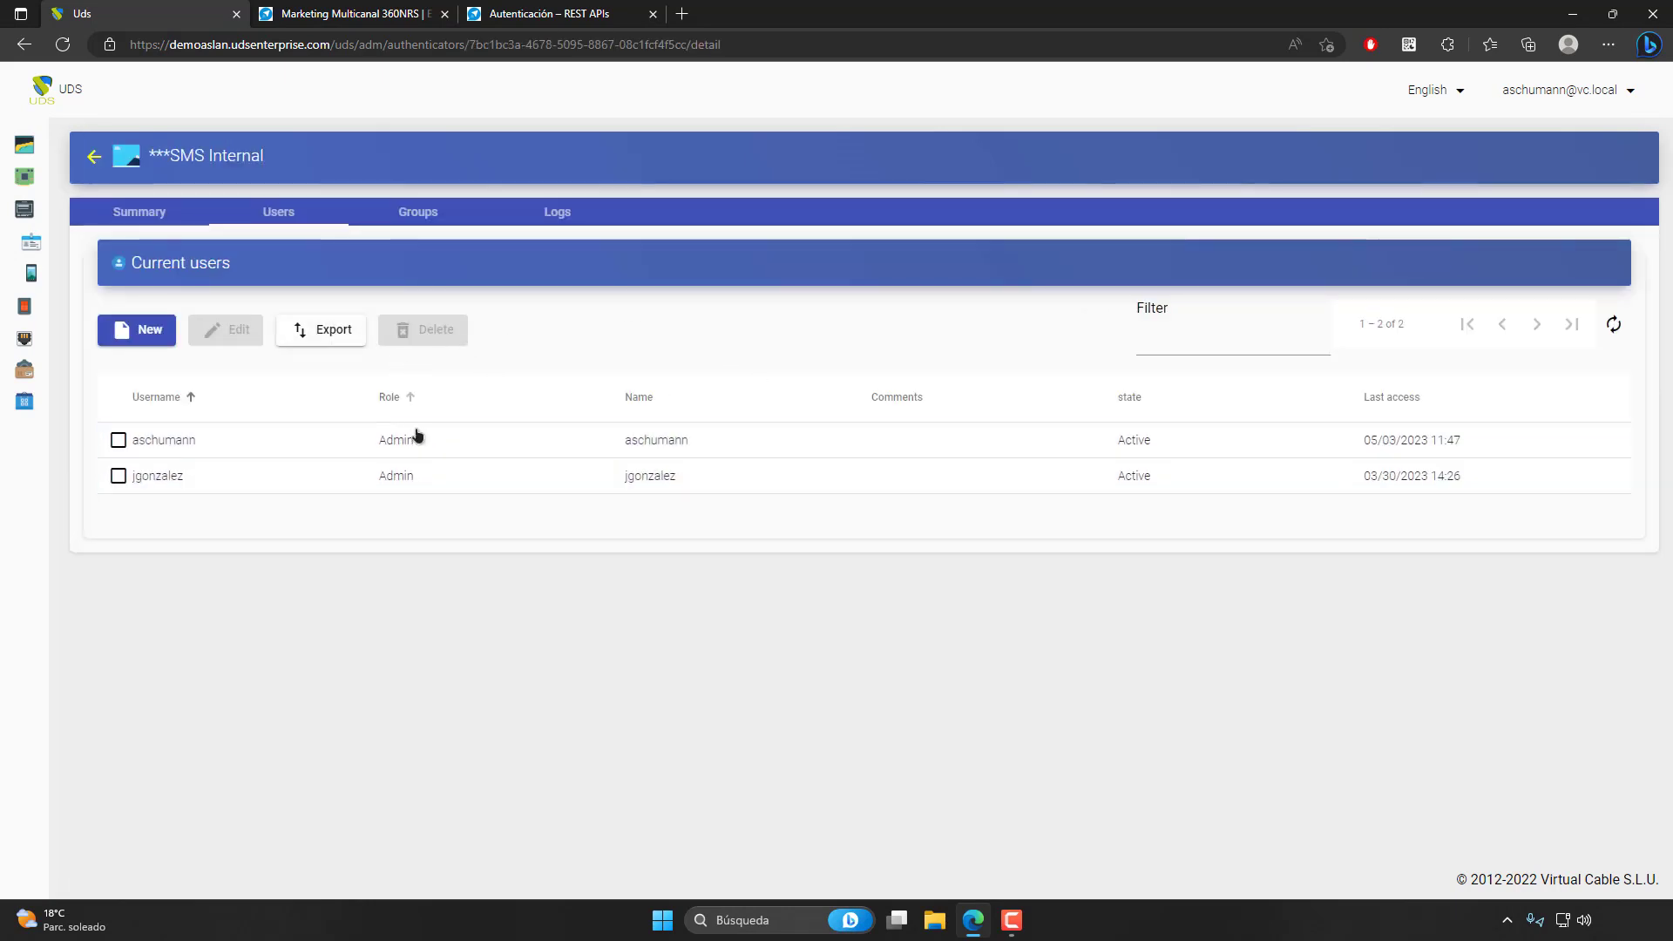
# - Examine the phone number in the MFA field of the first listed admin user, and close the user's settings without saving
pyautogui.click(253, 436)
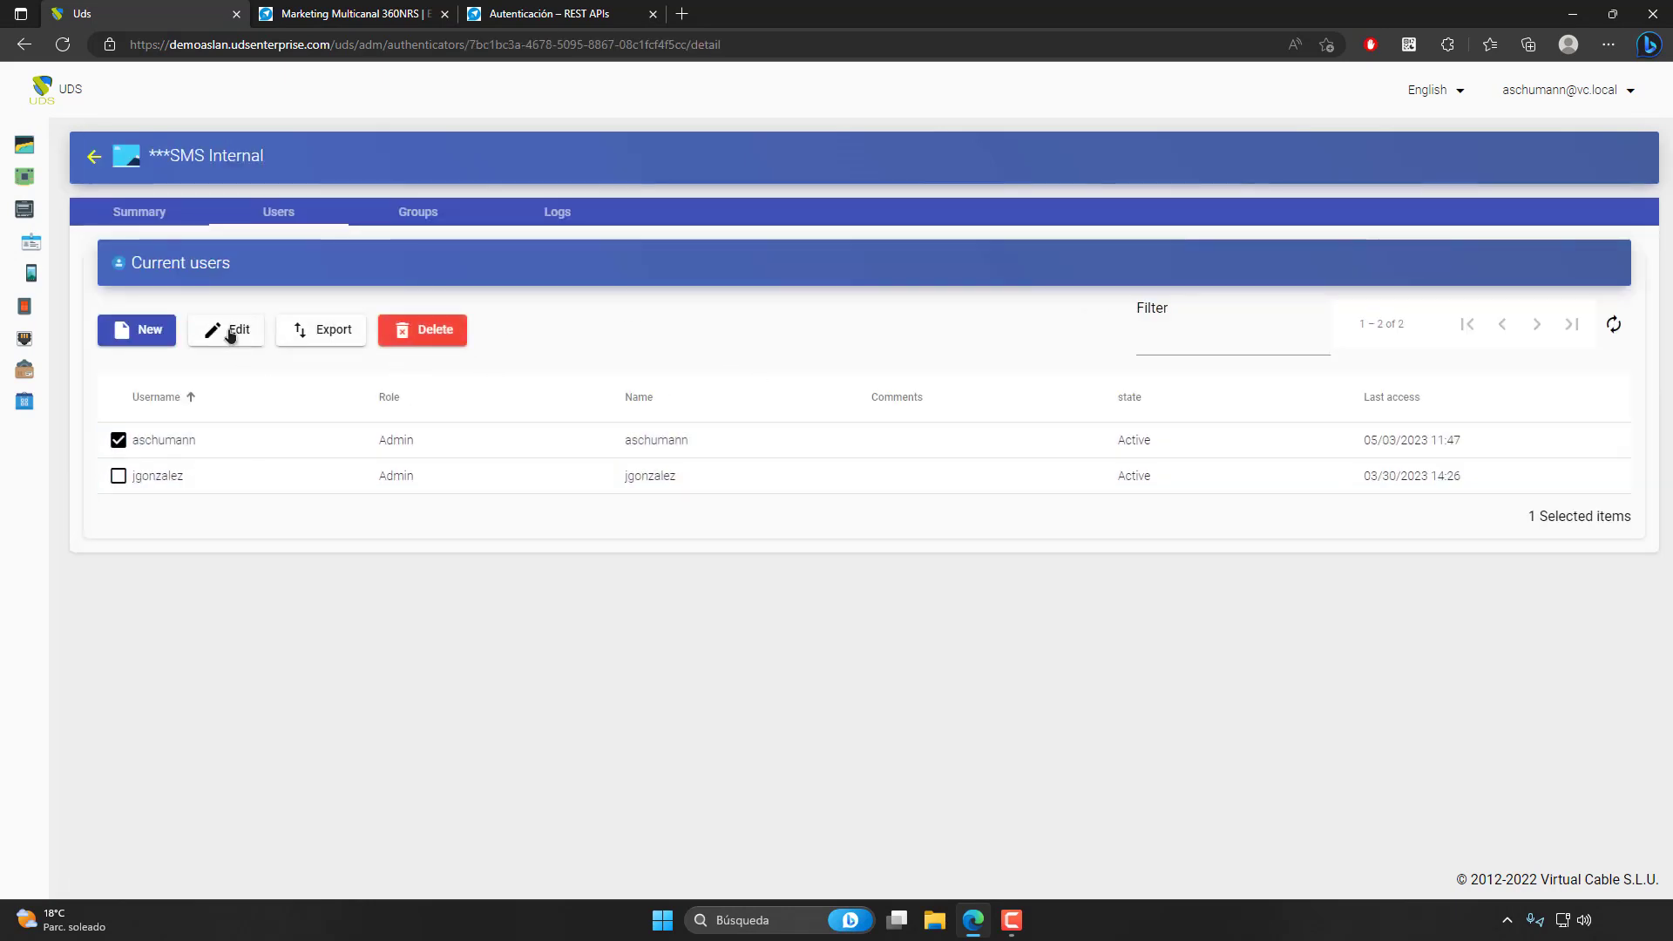
pyautogui.click(230, 333)
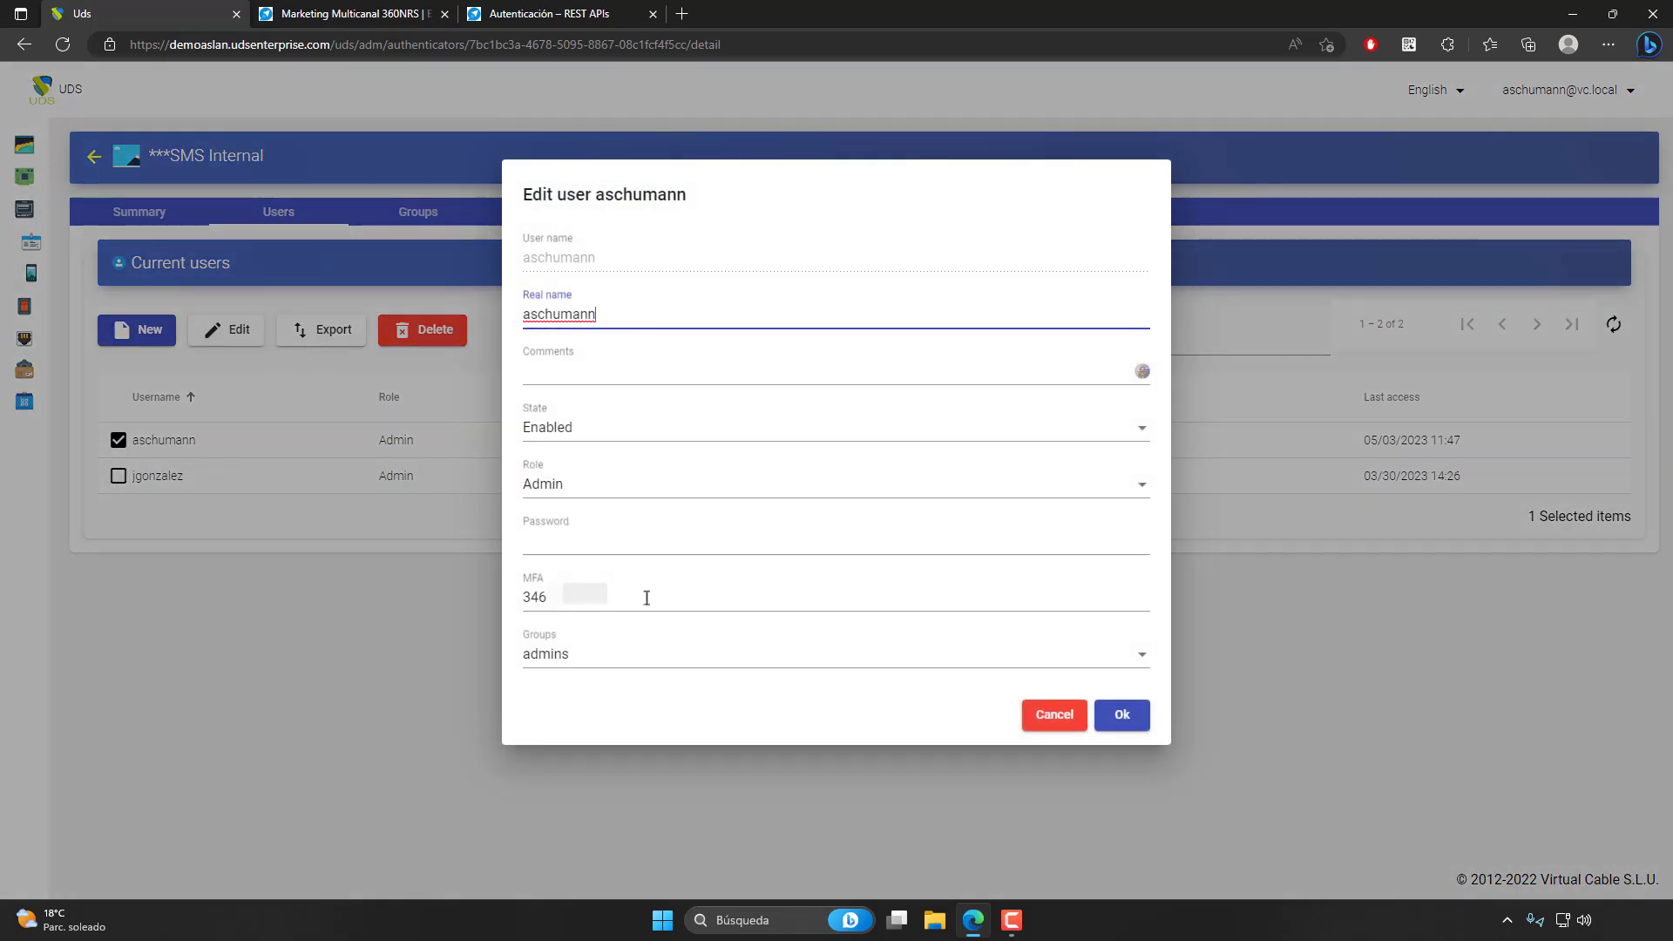
pyautogui.moveTo(646, 598); pyautogui.dragTo(528, 579)
pyautogui.click(539, 577)
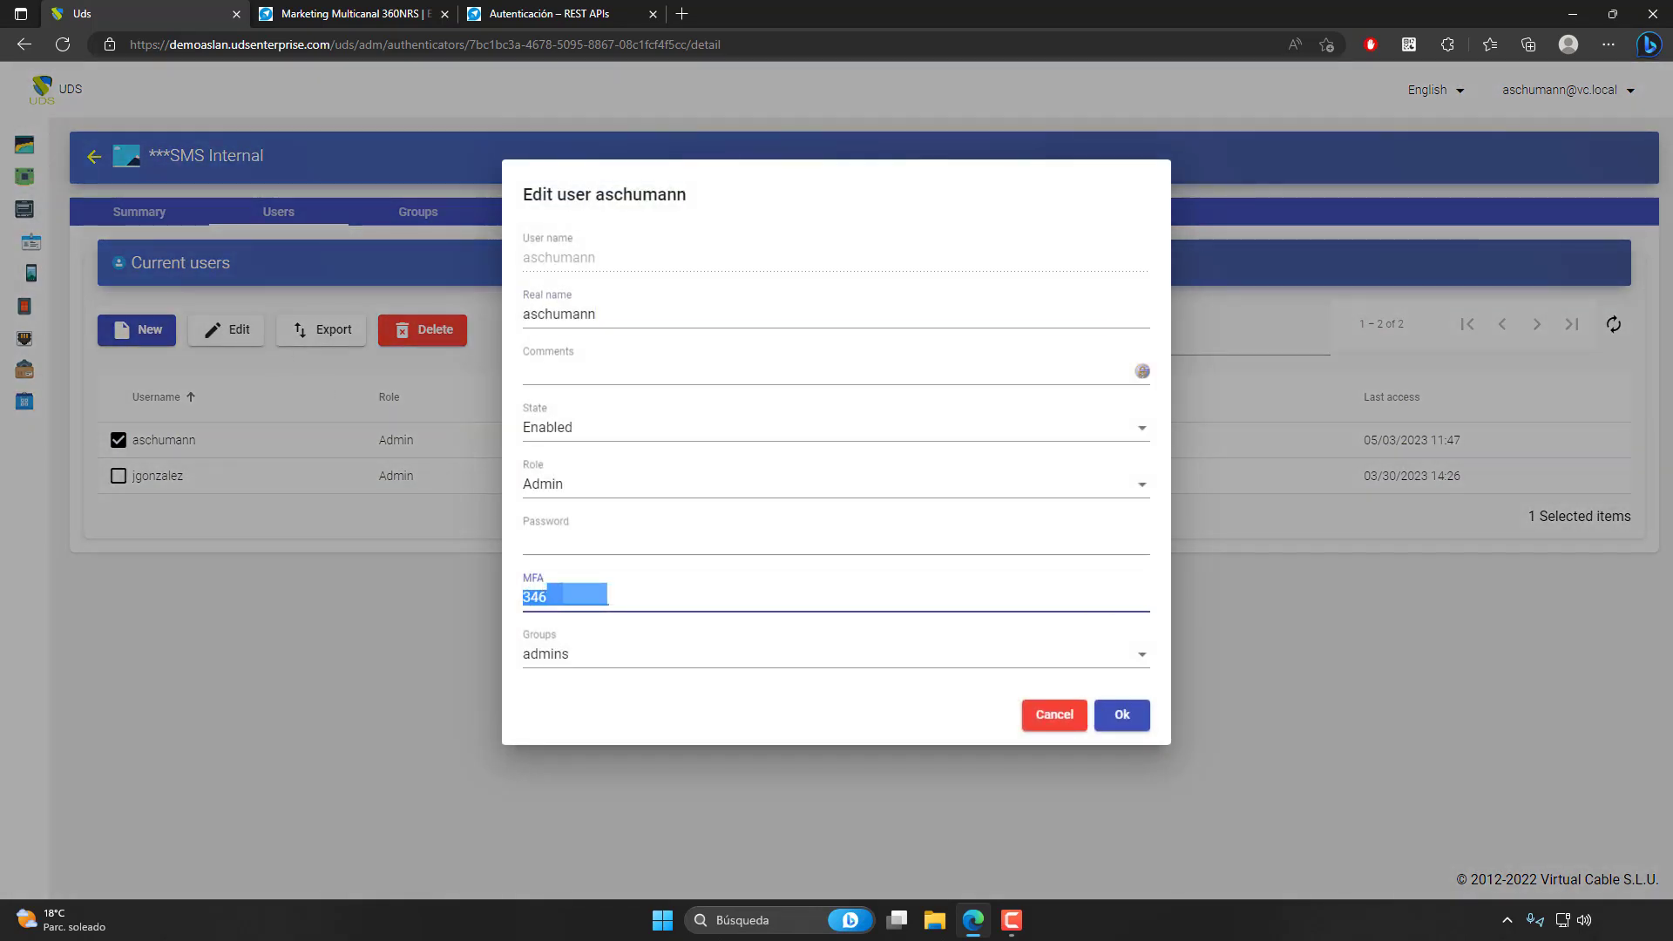
pyautogui.click(660, 677)
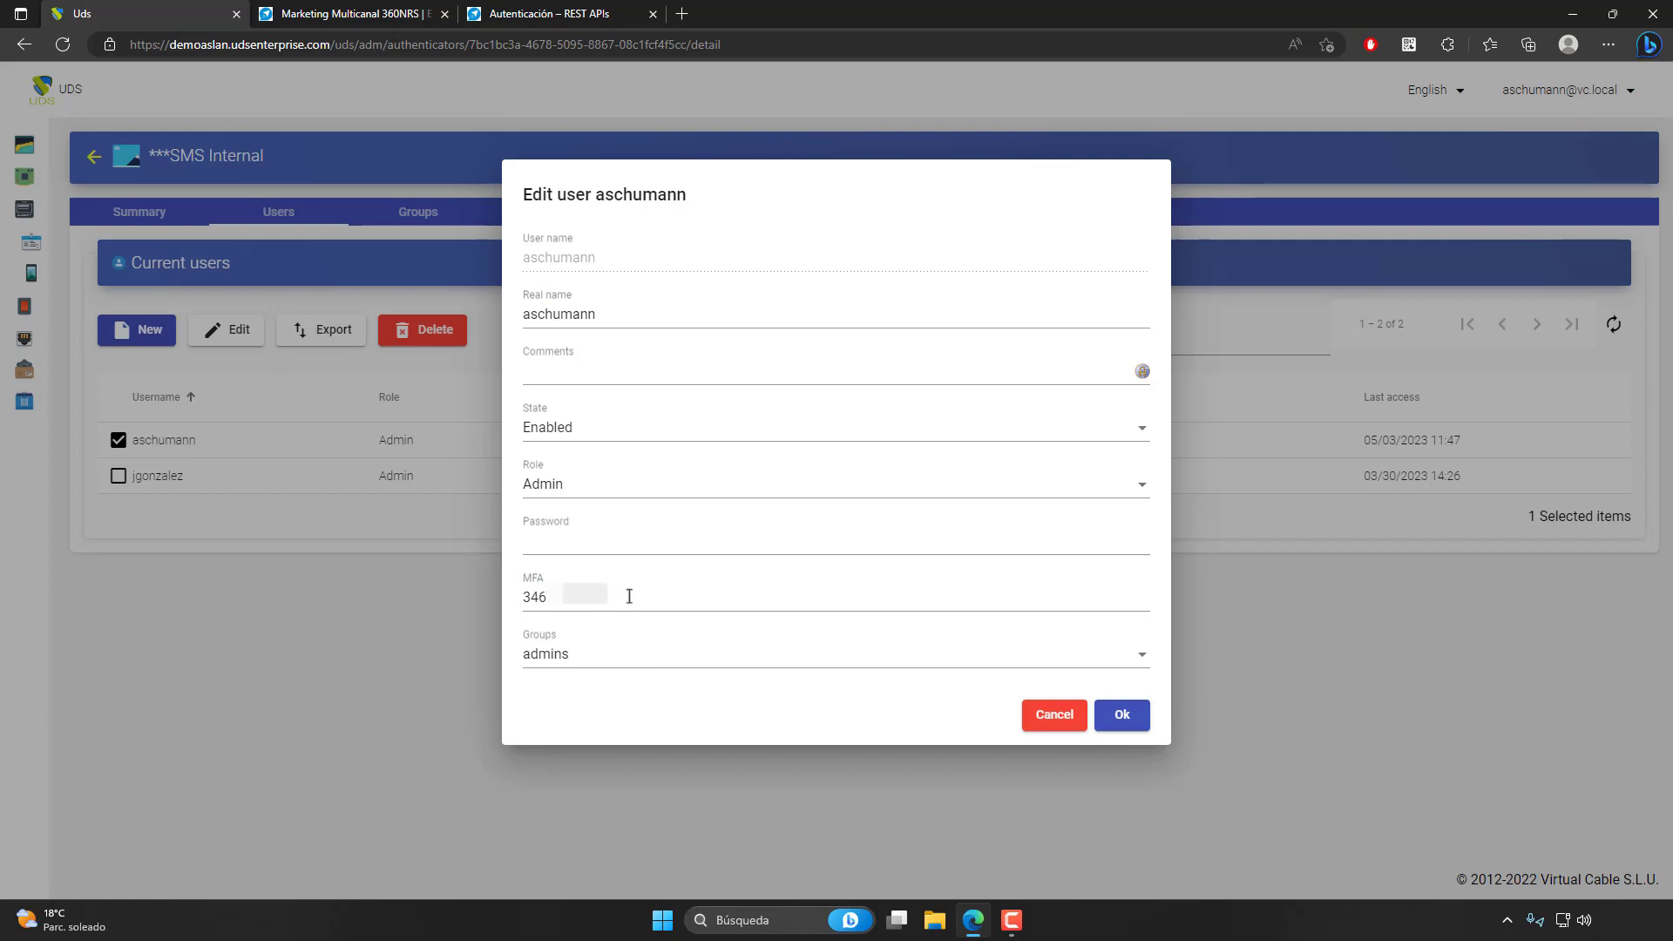
pyautogui.moveTo(629, 596); pyautogui.dragTo(527, 595)
pyautogui.click(615, 682)
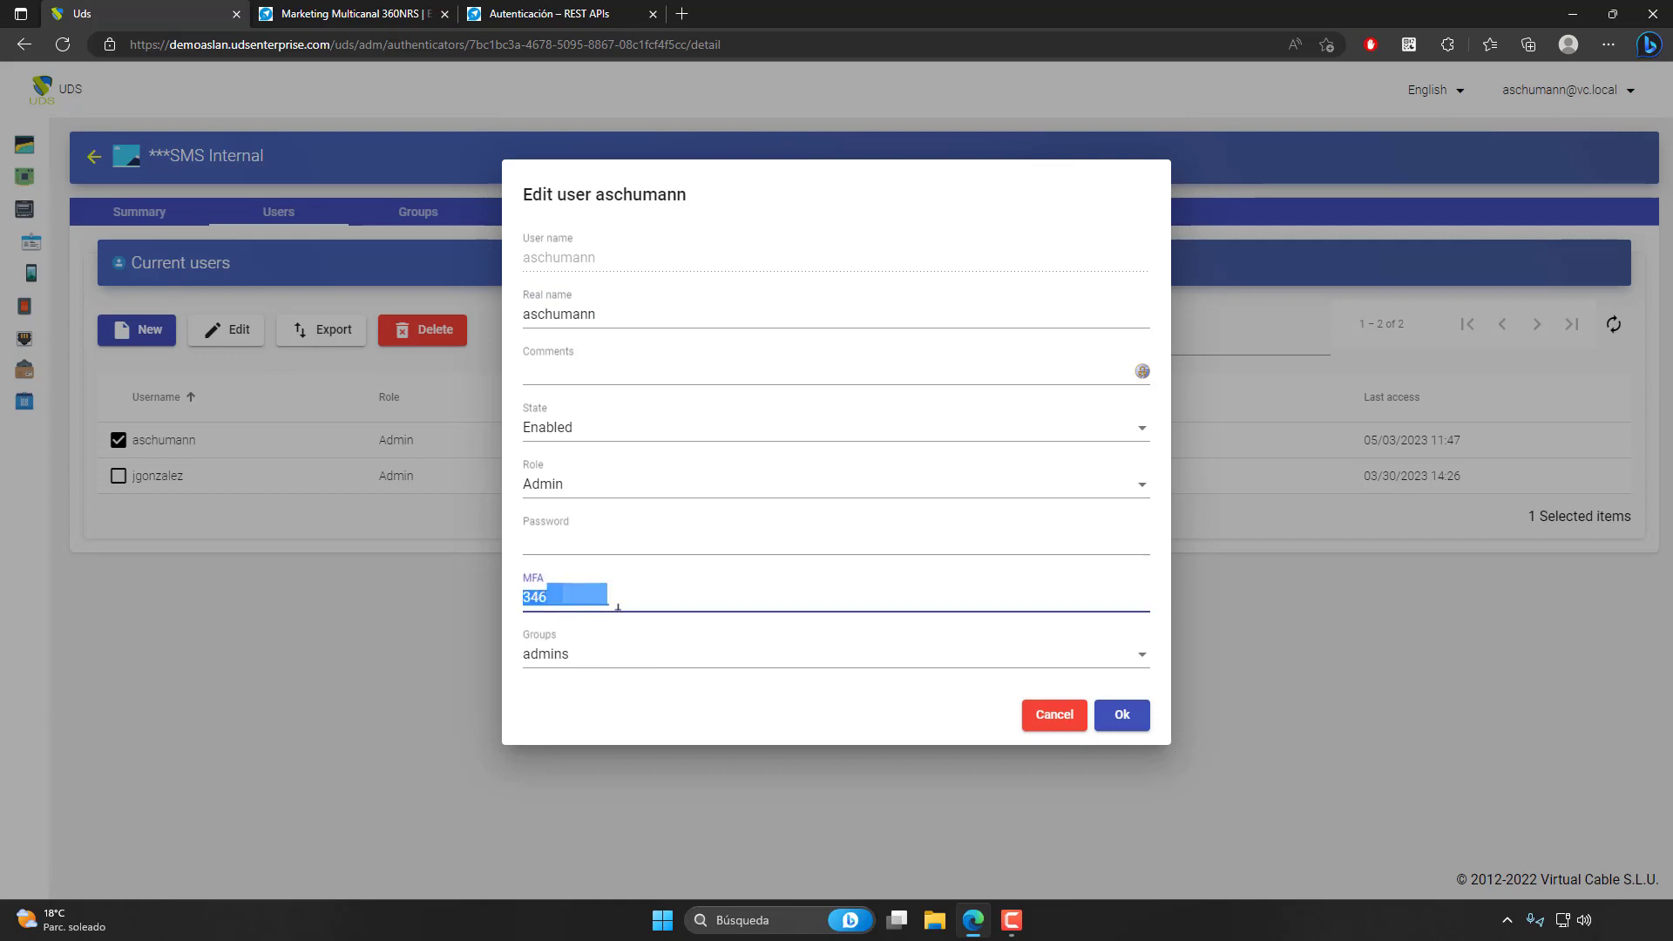
pyautogui.click(647, 687)
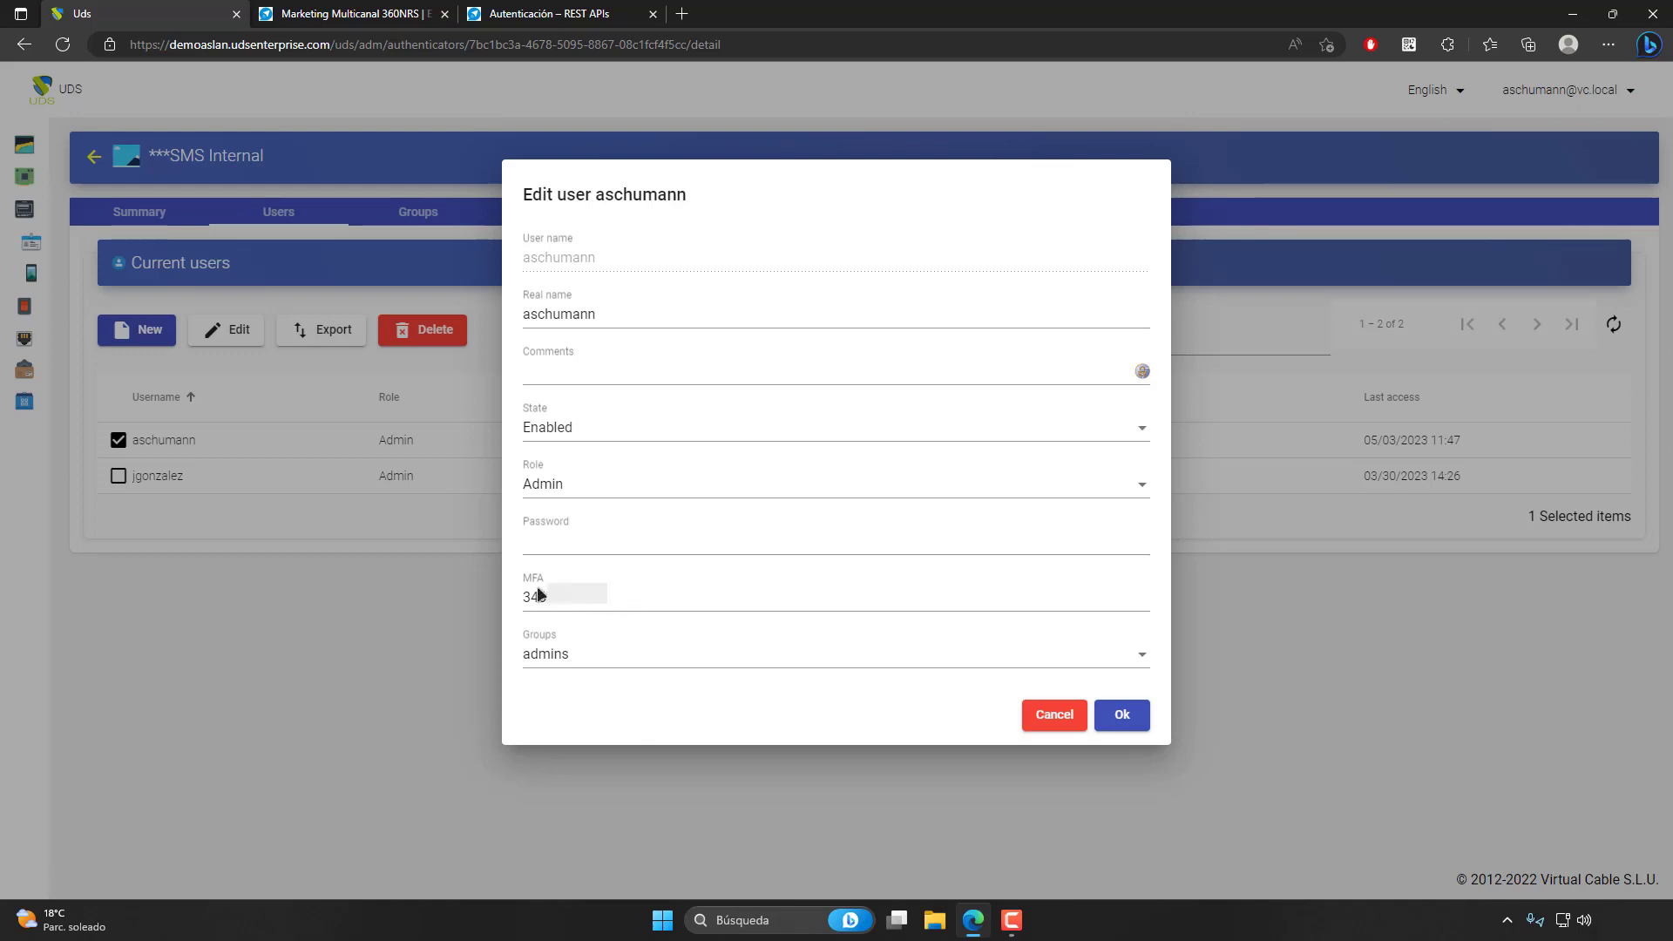
pyautogui.moveTo(539, 597); pyautogui.dragTo(510, 595)
pyautogui.click(659, 676)
pyautogui.click(1066, 721)
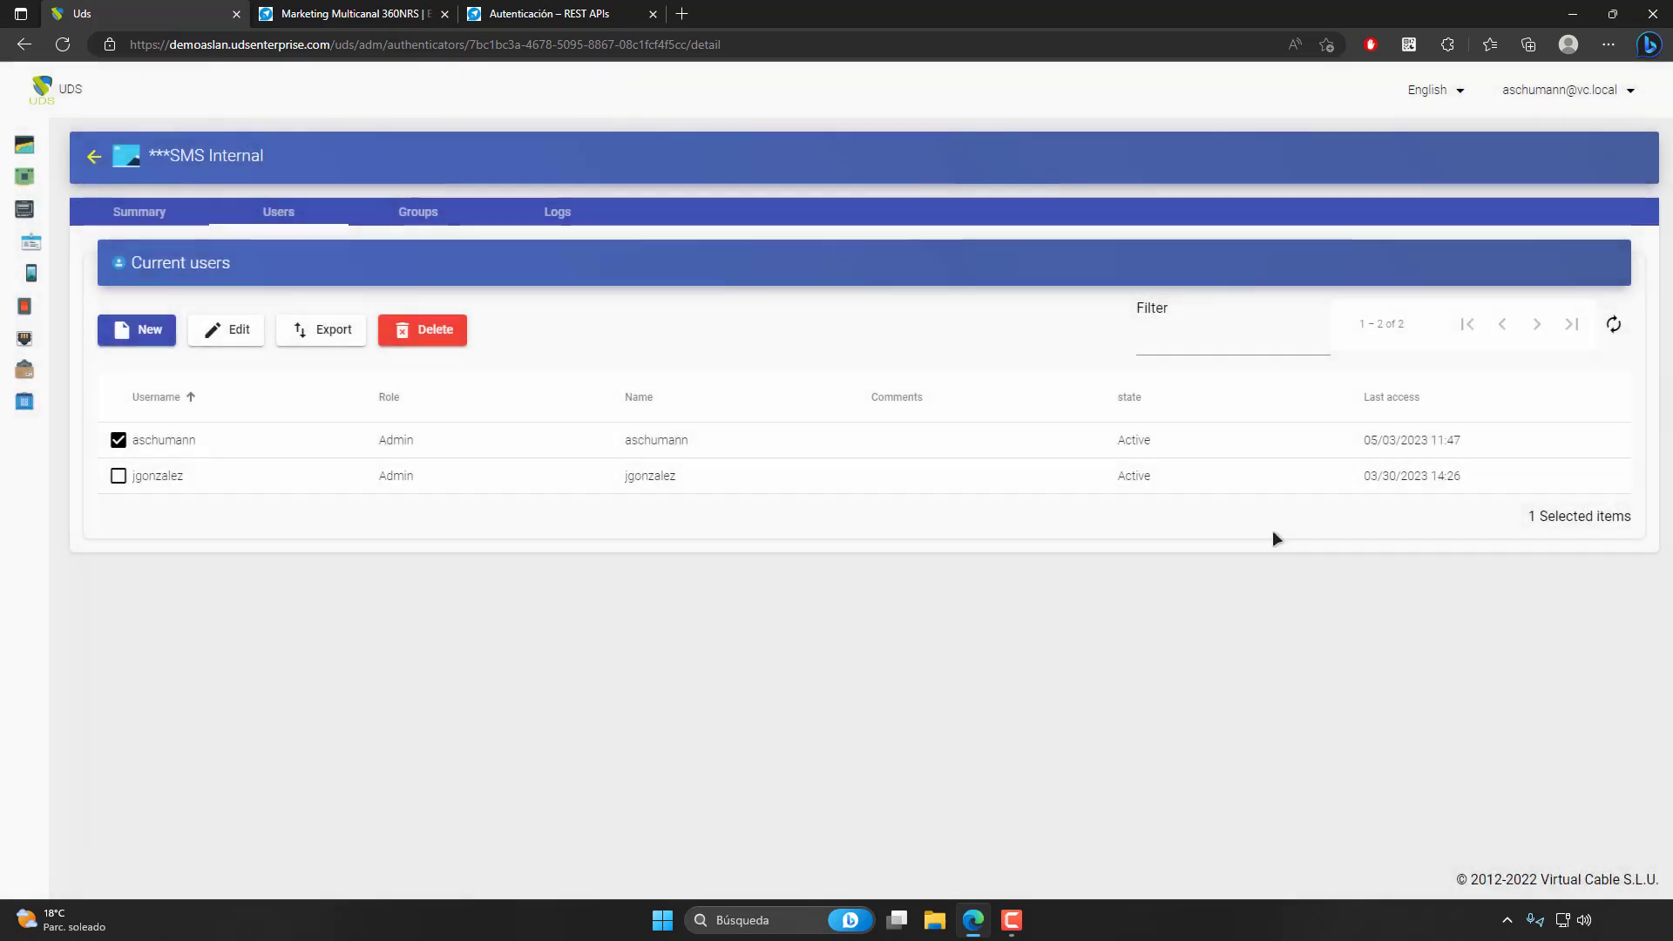
# - Log out of the administration and choose the ***SMS Internal authenticator for the login
pyautogui.click(1581, 94)
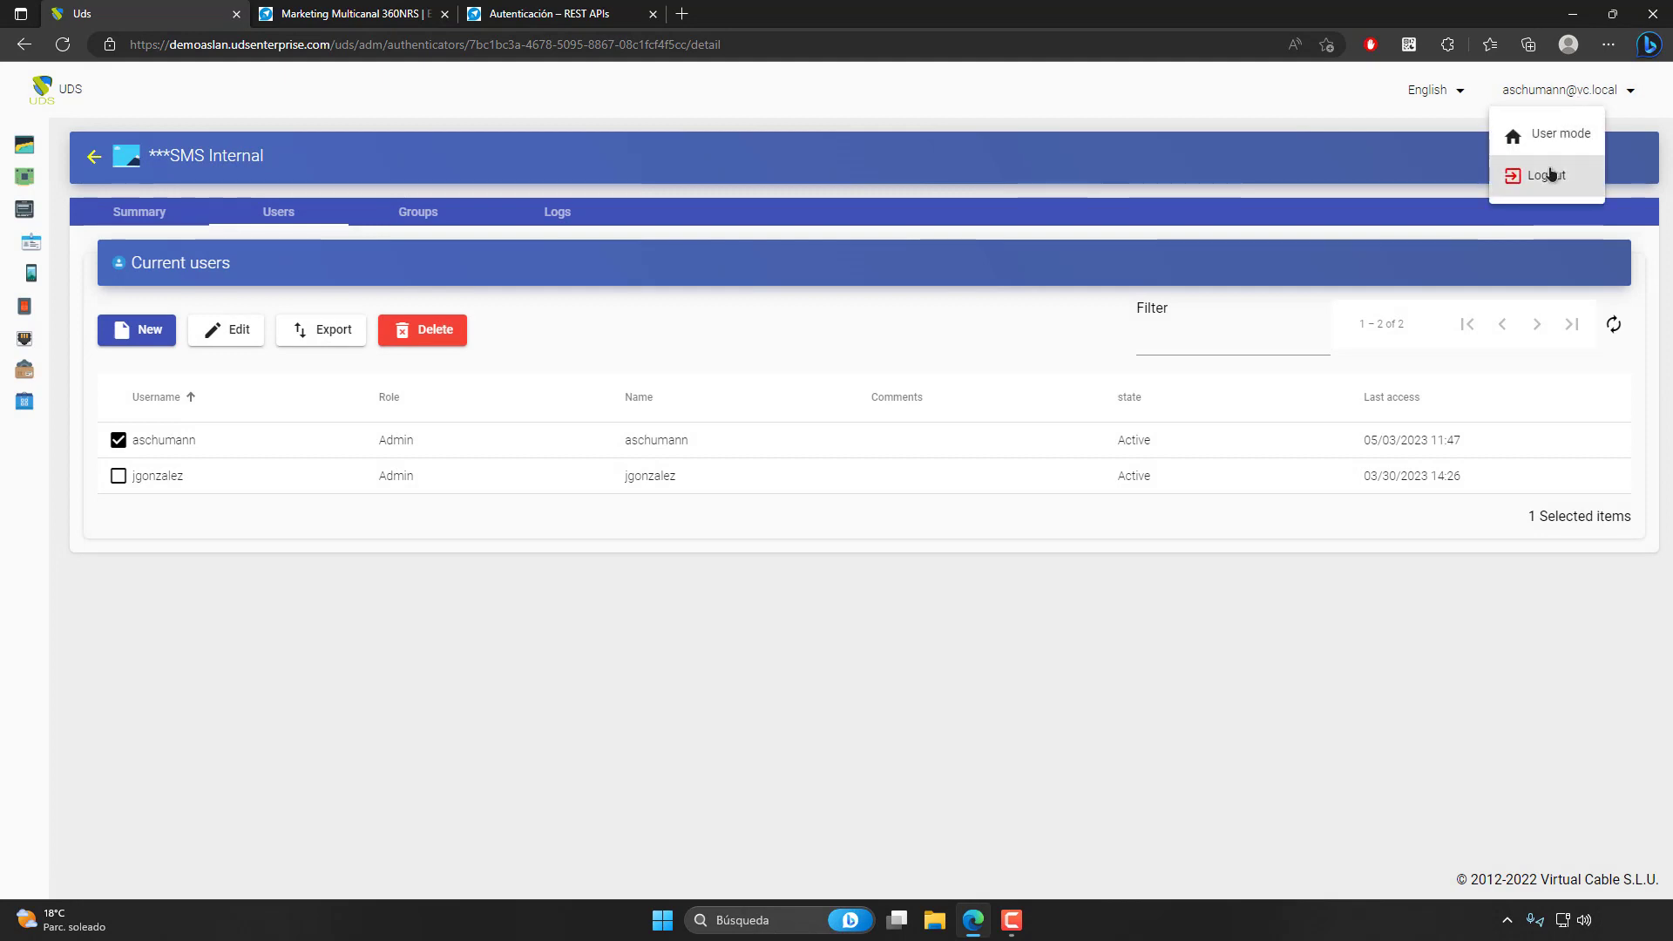
pyautogui.click(1549, 175)
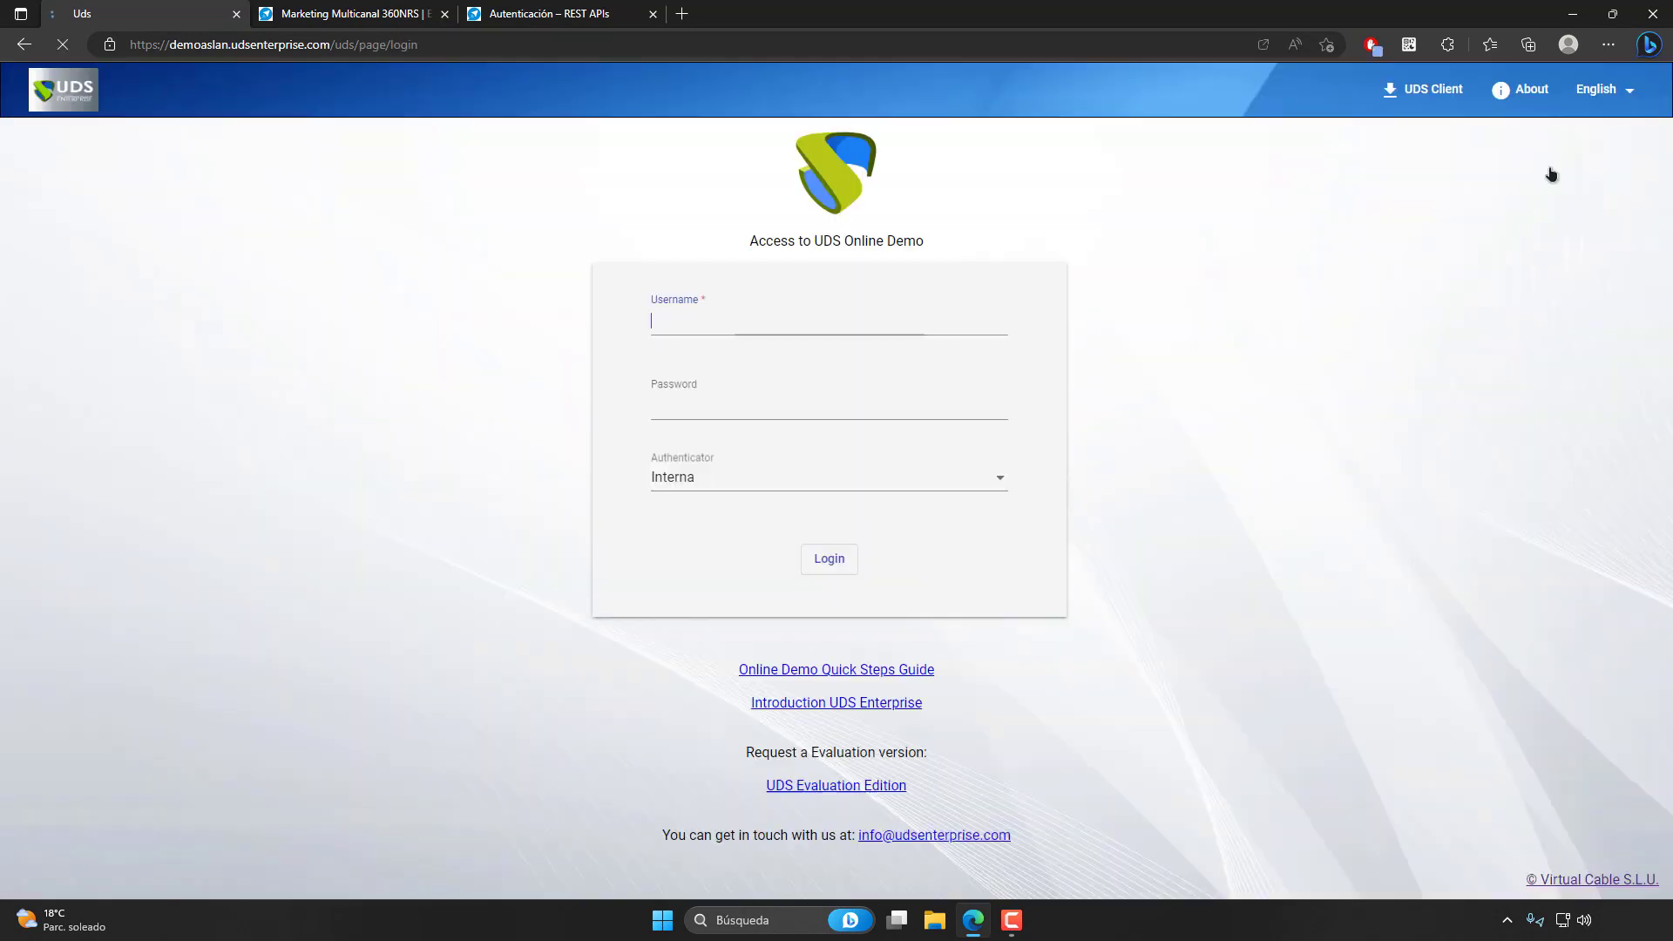
pyautogui.click(695, 486)
pyautogui.scroll(-1, 713, 496)
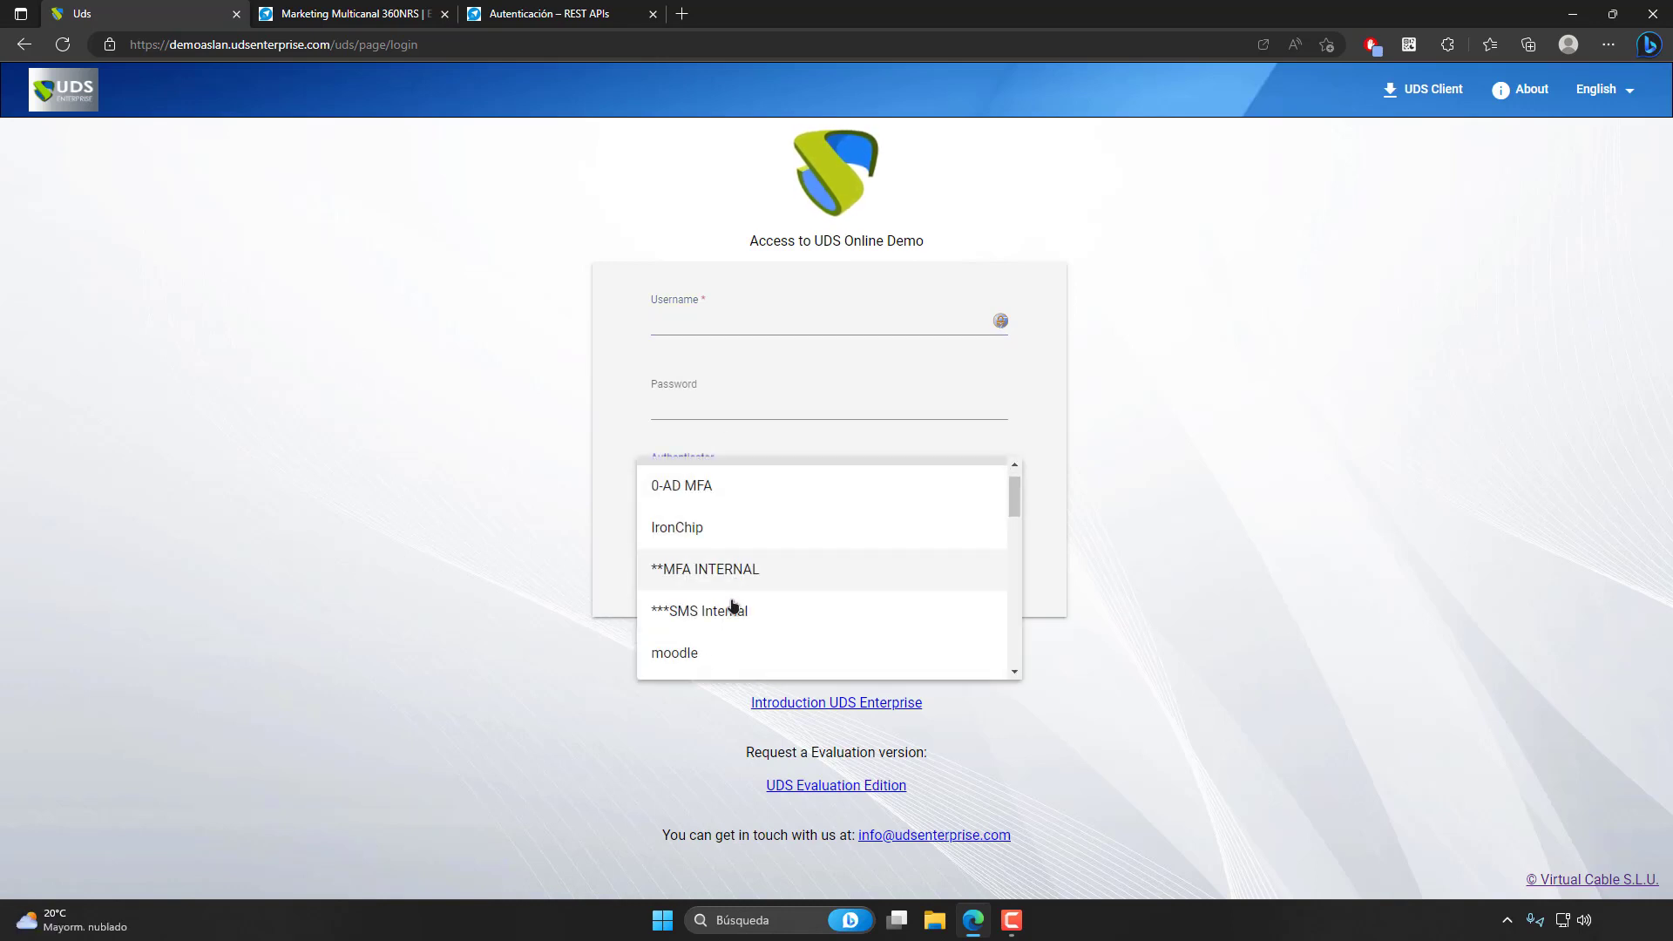
pyautogui.click(736, 610)
# - Log in with the test user's username and account password
pyautogui.click(704, 327)
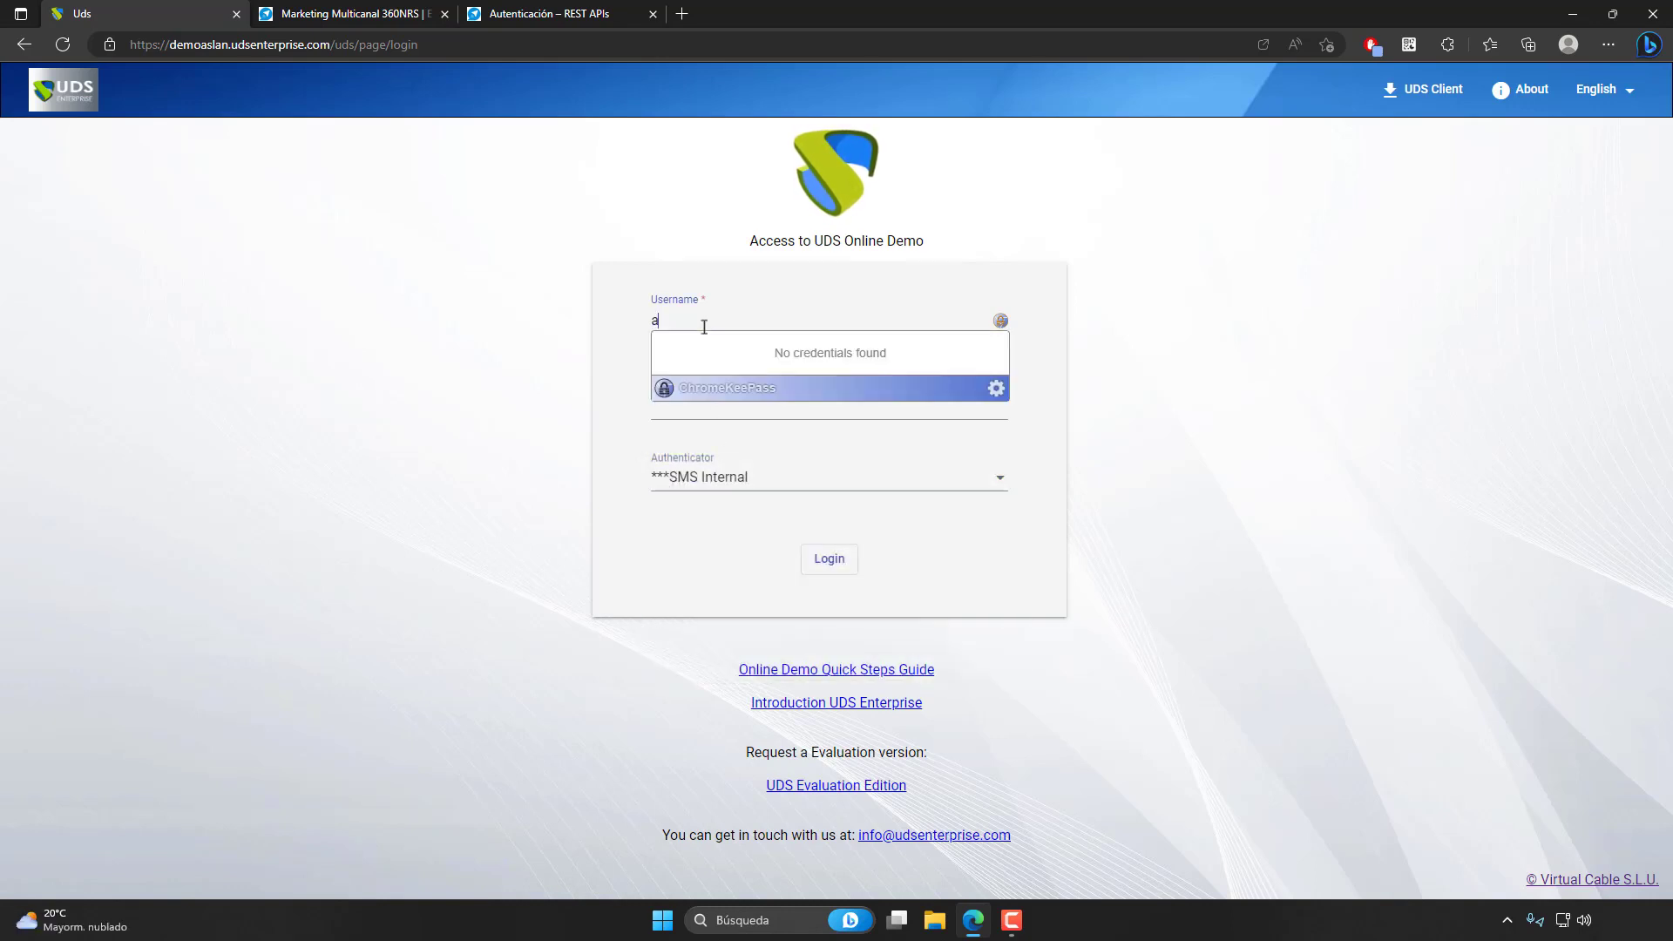
pyautogui.press('Tab')
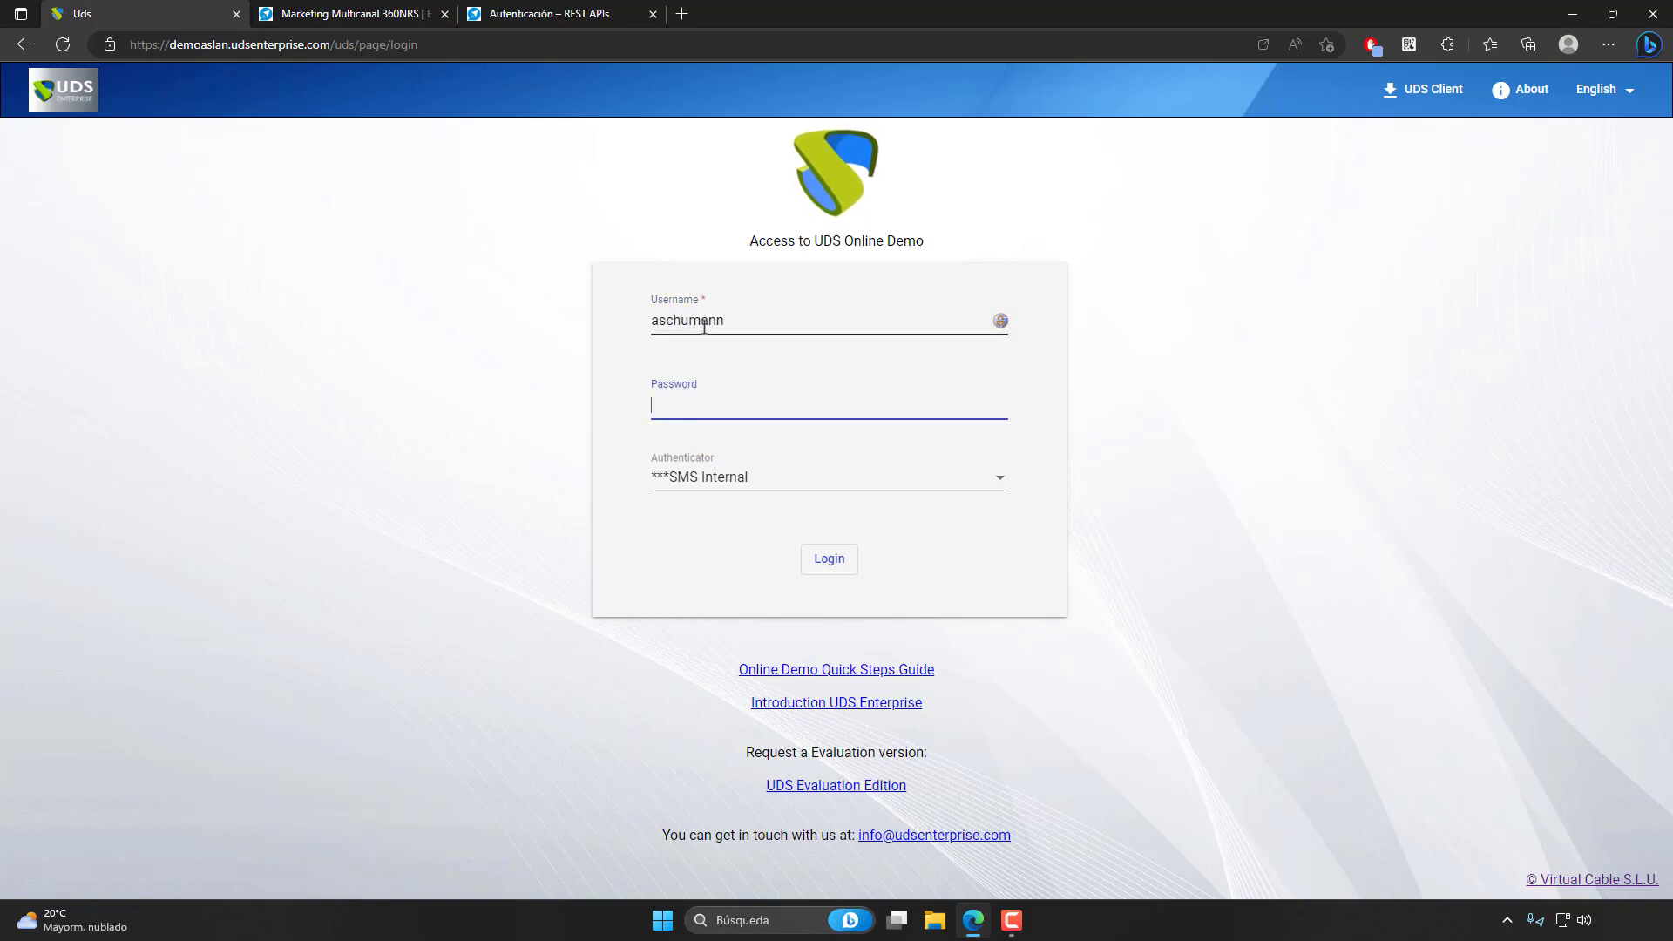
pyautogui.write('********')
pyautogui.press('Return')
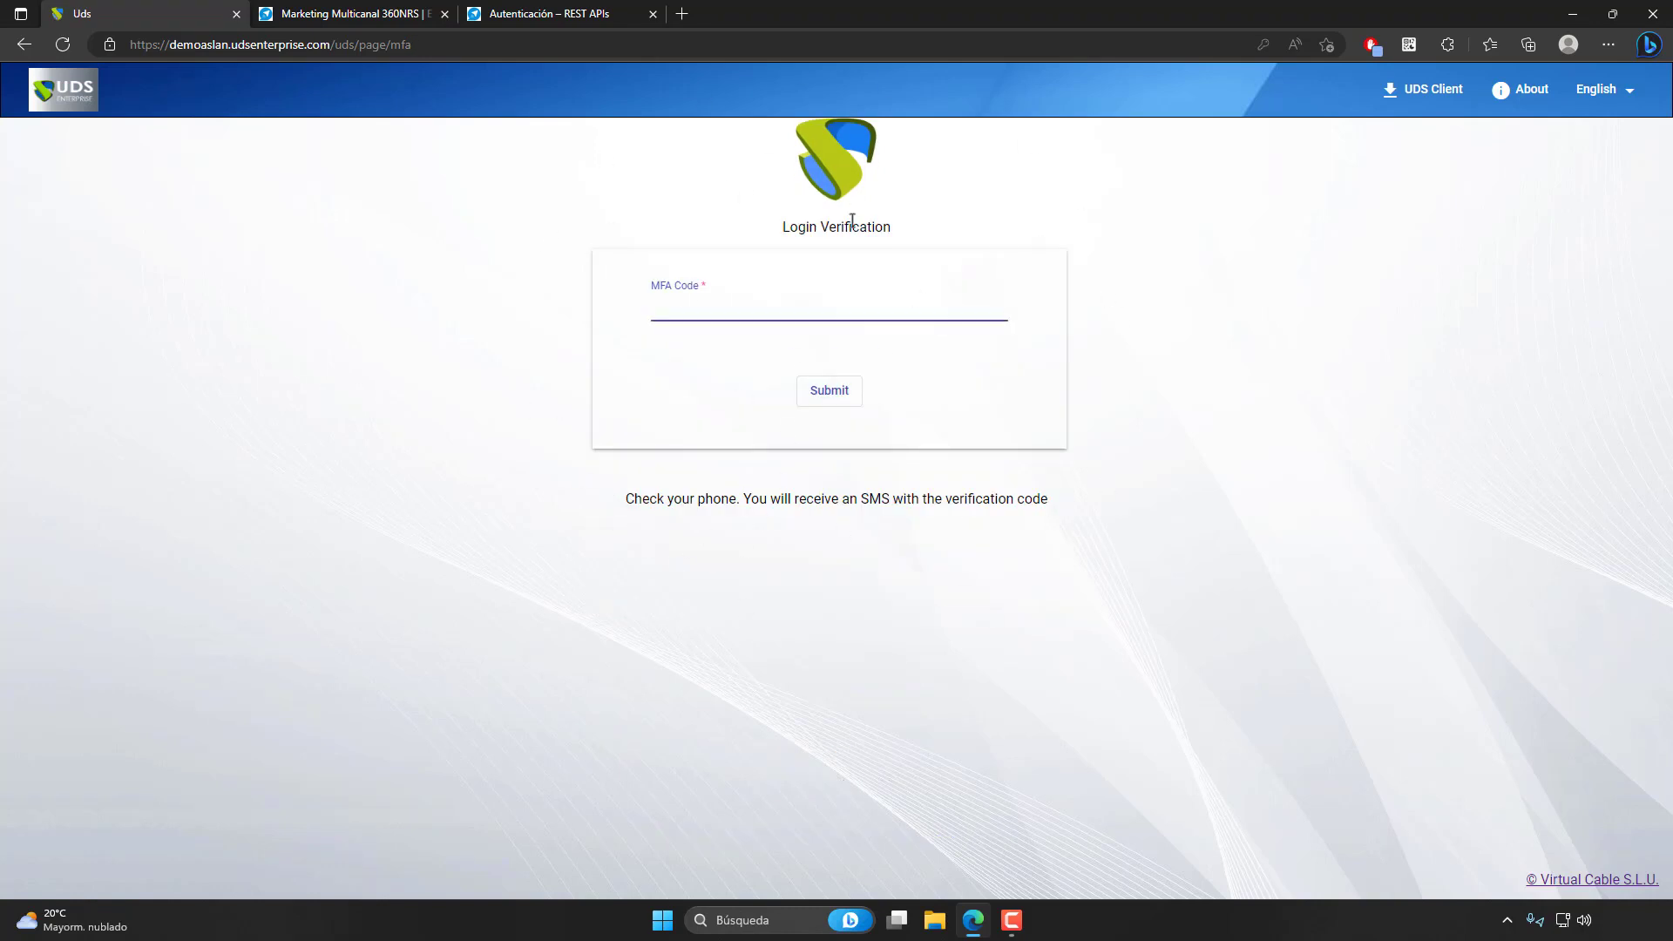
# - Switch to Samsung DeX and open the UDSAuth message conversation to read the newest access code
pyautogui.click(1505, 918)
pyautogui.rightClick(1440, 834)
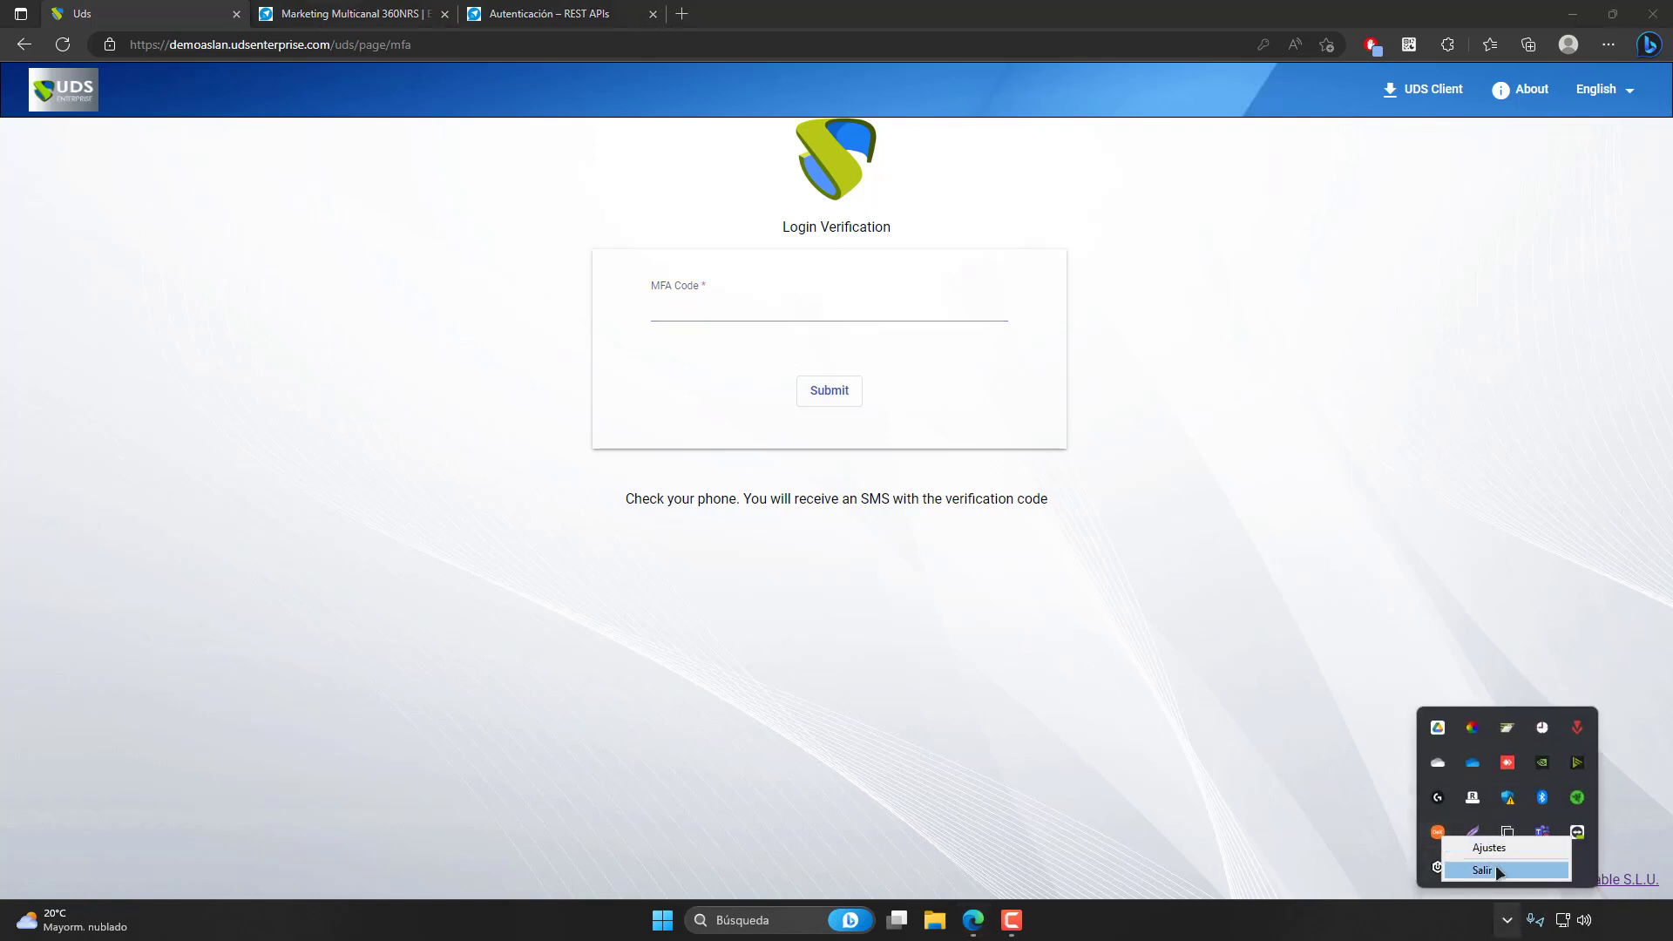
pyautogui.click(1147, 881)
pyautogui.click(1037, 927)
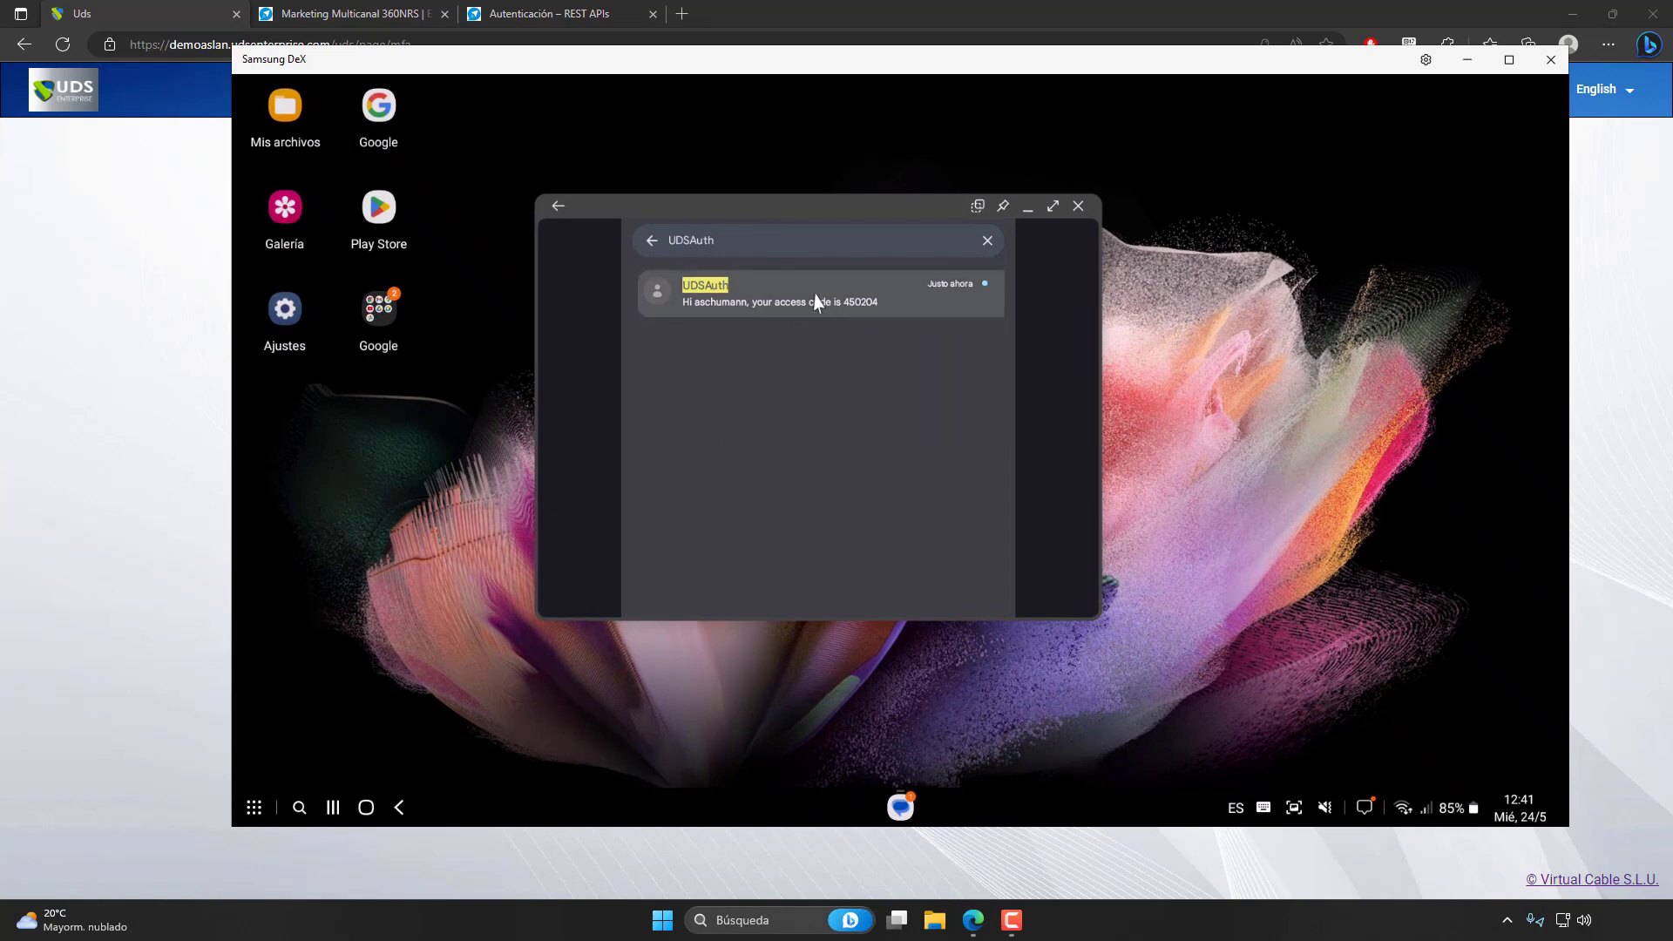
pyautogui.click(817, 301)
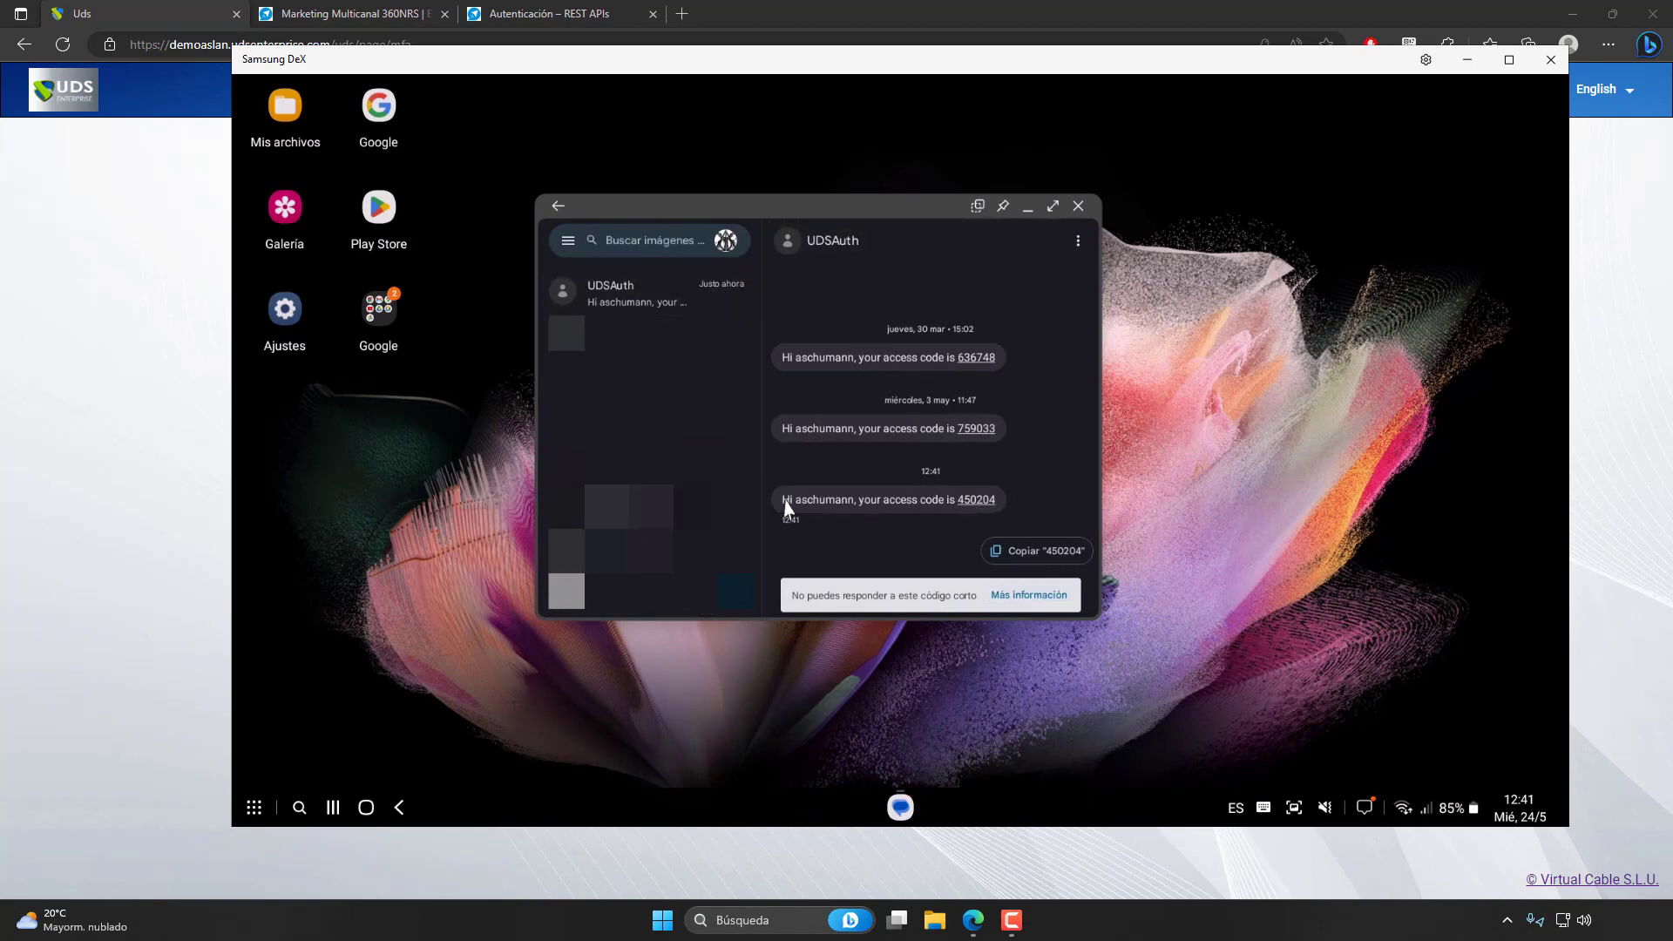
pyautogui.rightClick(840, 501)
pyautogui.click(847, 512)
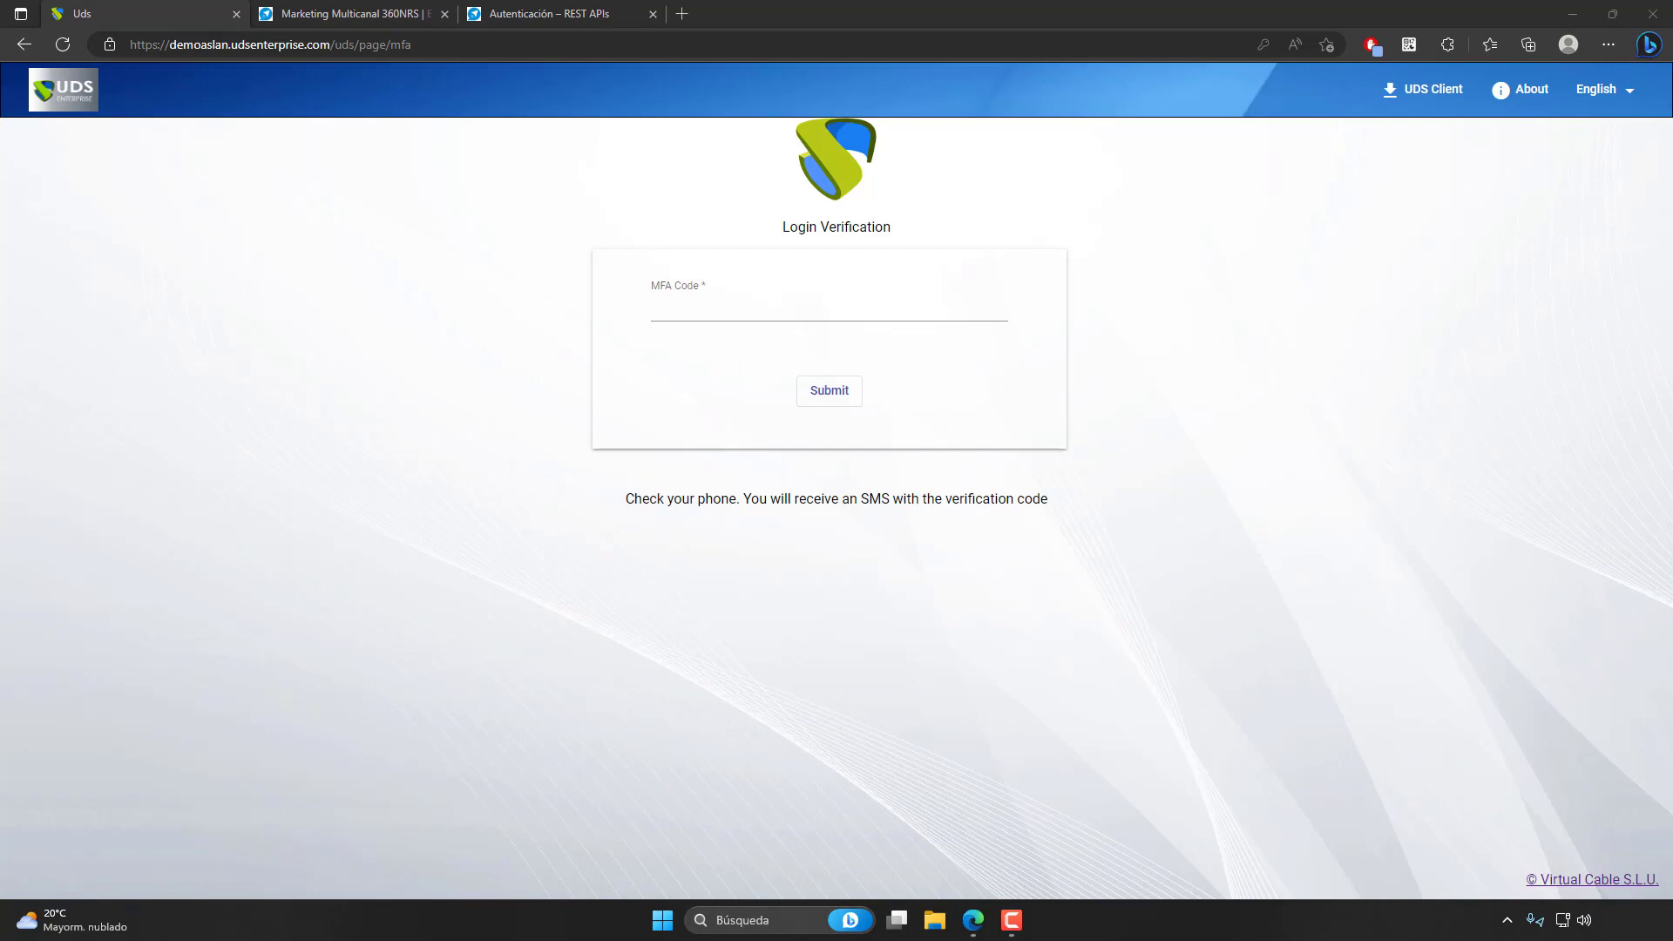
# - Enter the verification code received by SMS in the MFA Code field and submit the login verification
pyautogui.click(679, 312)
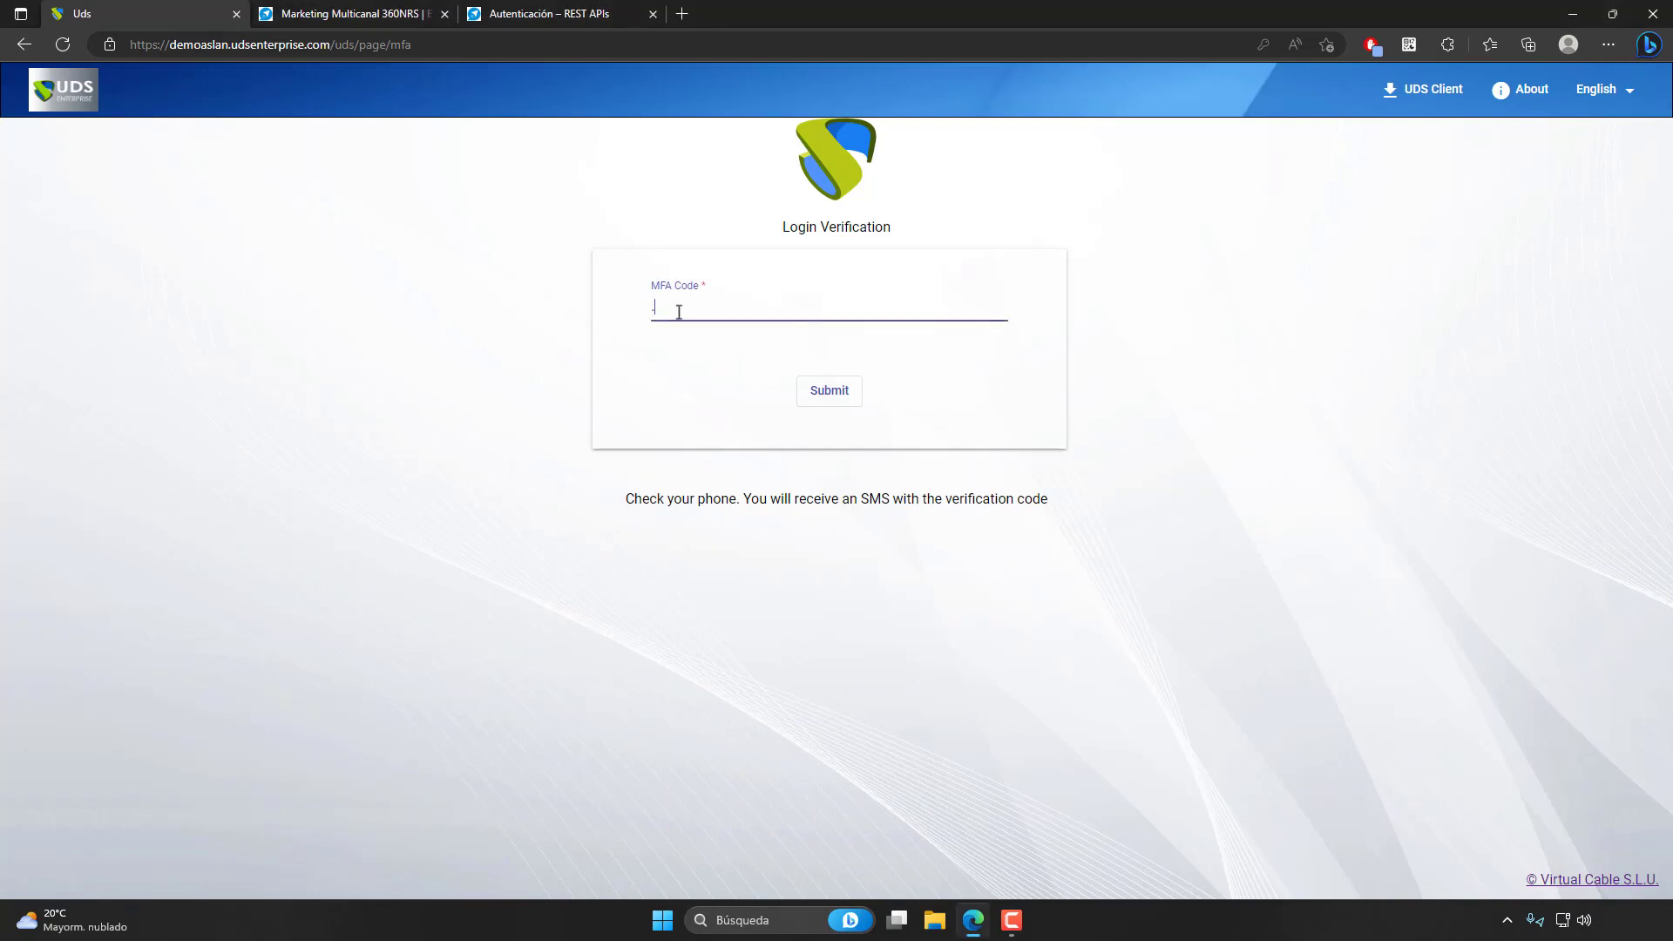
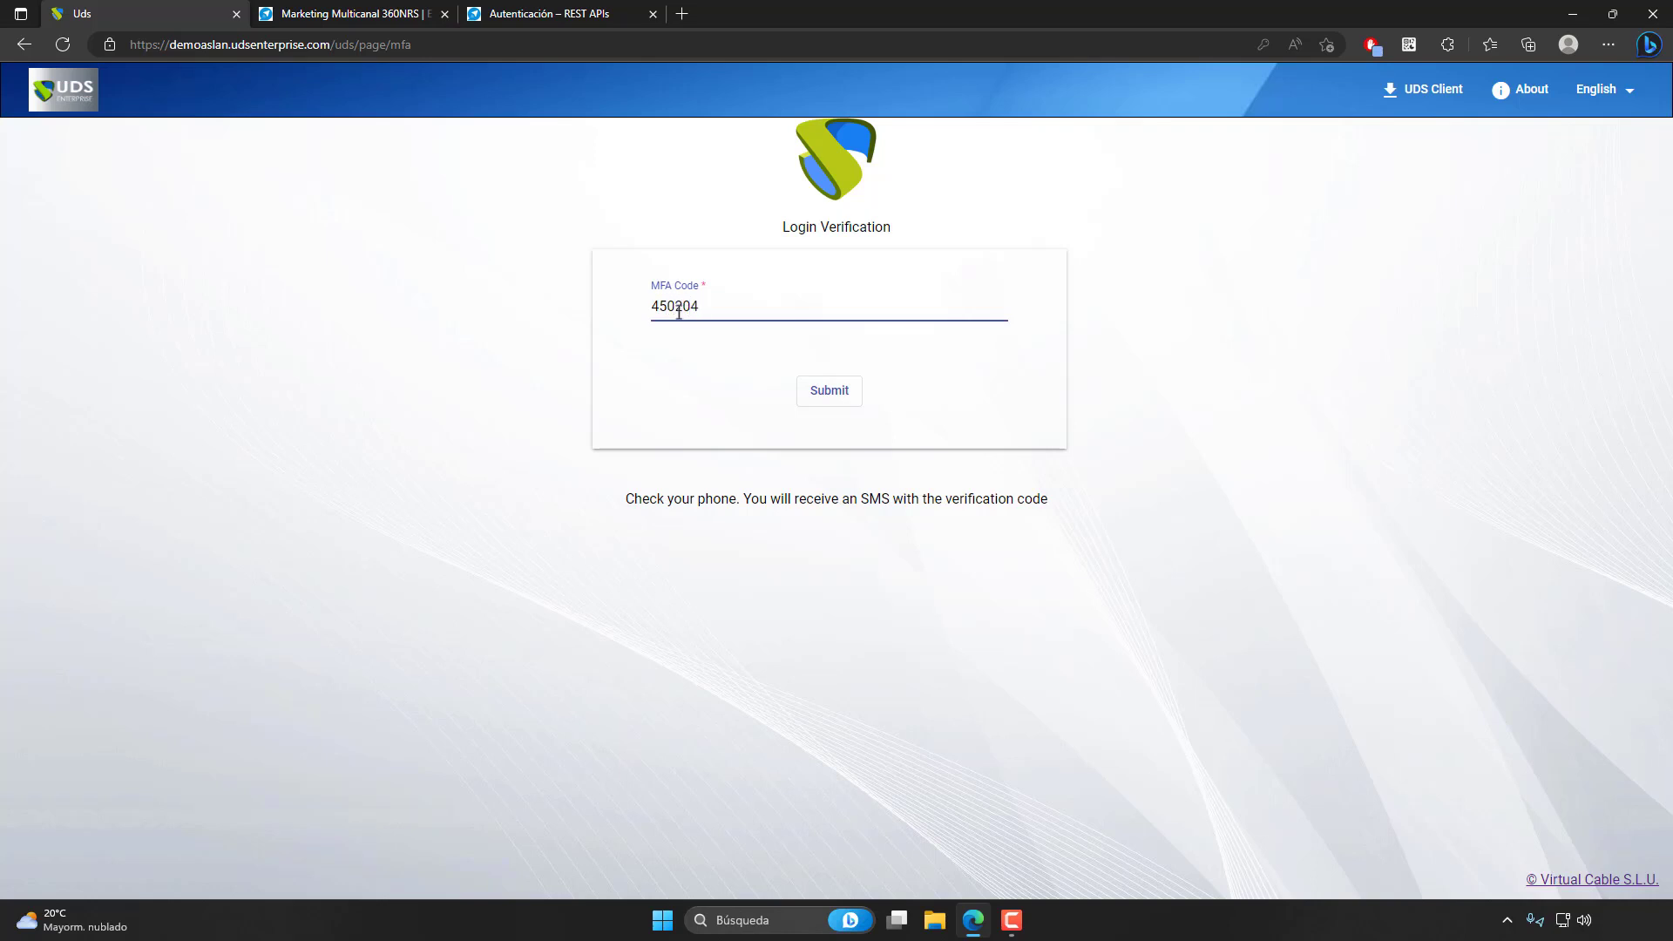
pyautogui.press('Return')
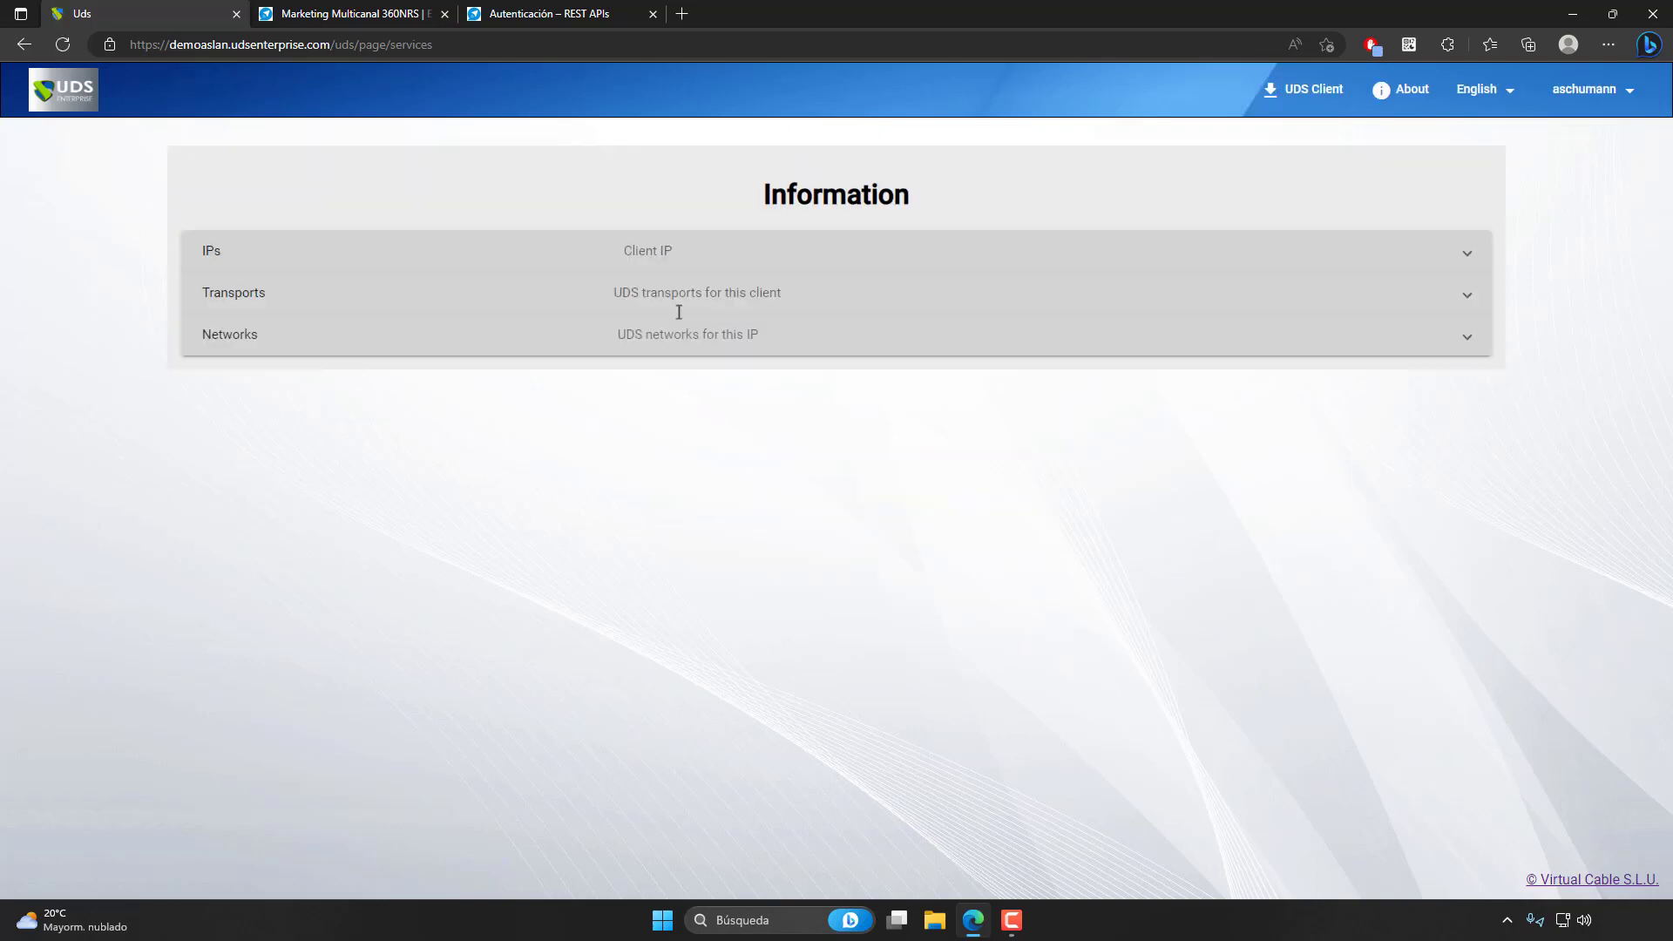